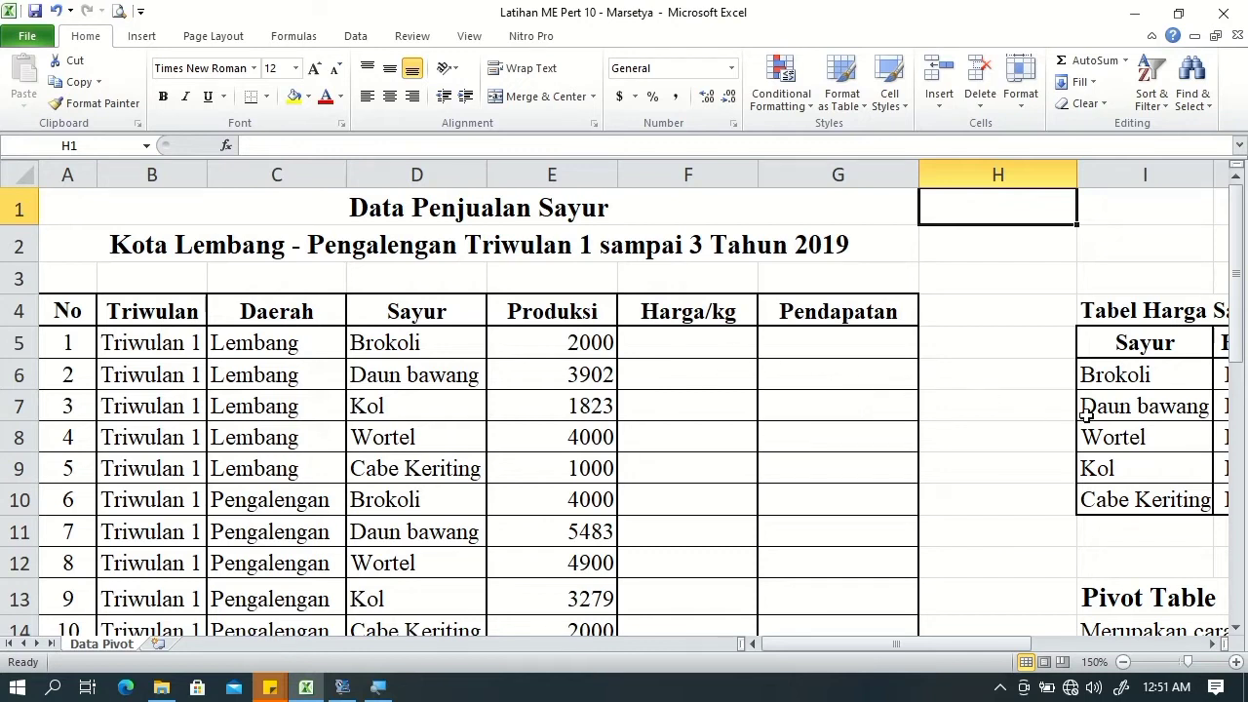
# Step: Scroll the sheet to bring the Harga/kg column and the vegetable price table into view
pyautogui.click(1235, 627)
pyautogui.click(1236, 628)
pyautogui.click(1236, 629)
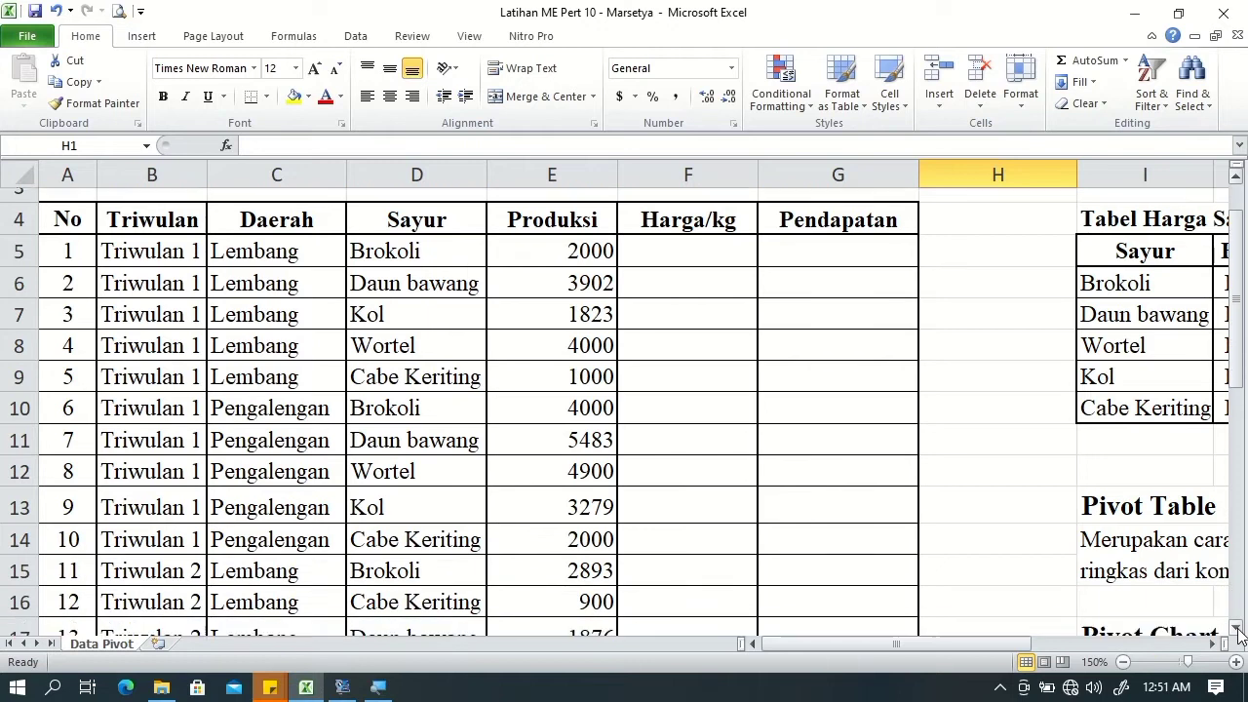
pyautogui.click(1235, 629)
pyautogui.click(1236, 629)
pyautogui.click(1235, 628)
pyautogui.click(1236, 628)
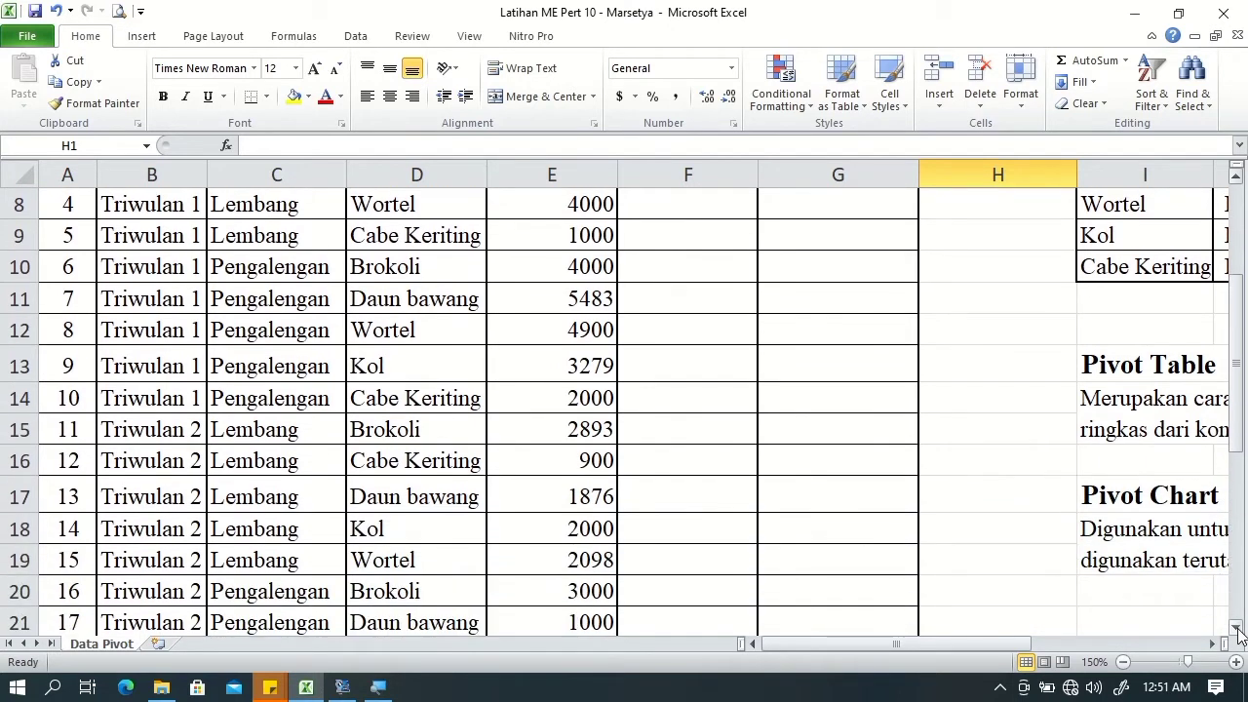
pyautogui.click(1236, 629)
pyautogui.click(1236, 628)
pyautogui.click(1236, 629)
pyautogui.click(1236, 629)
pyautogui.click(1236, 629)
pyautogui.click(1236, 628)
pyautogui.click(1235, 629)
pyautogui.click(1236, 628)
pyautogui.click(1236, 631)
pyautogui.click(1236, 632)
pyautogui.click(1235, 632)
pyautogui.click(1236, 631)
pyautogui.click(1236, 631)
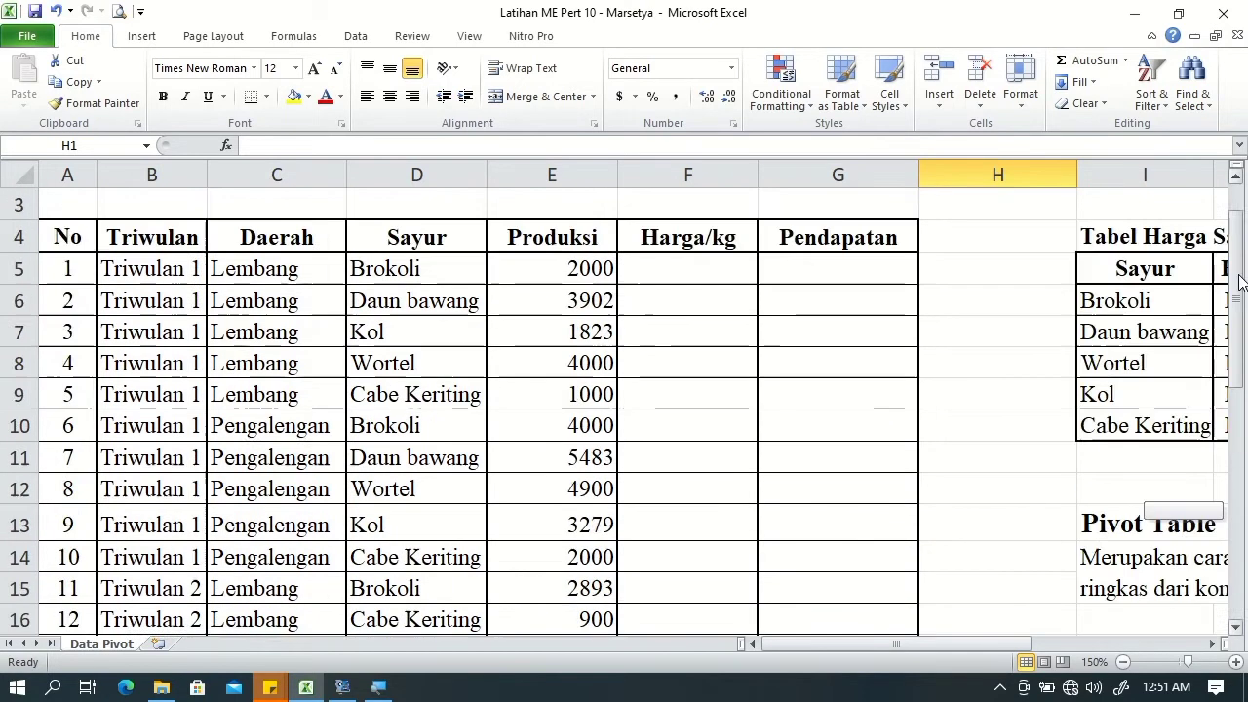
pyautogui.moveTo(1235, 527); pyautogui.dragTo(1214, 217)
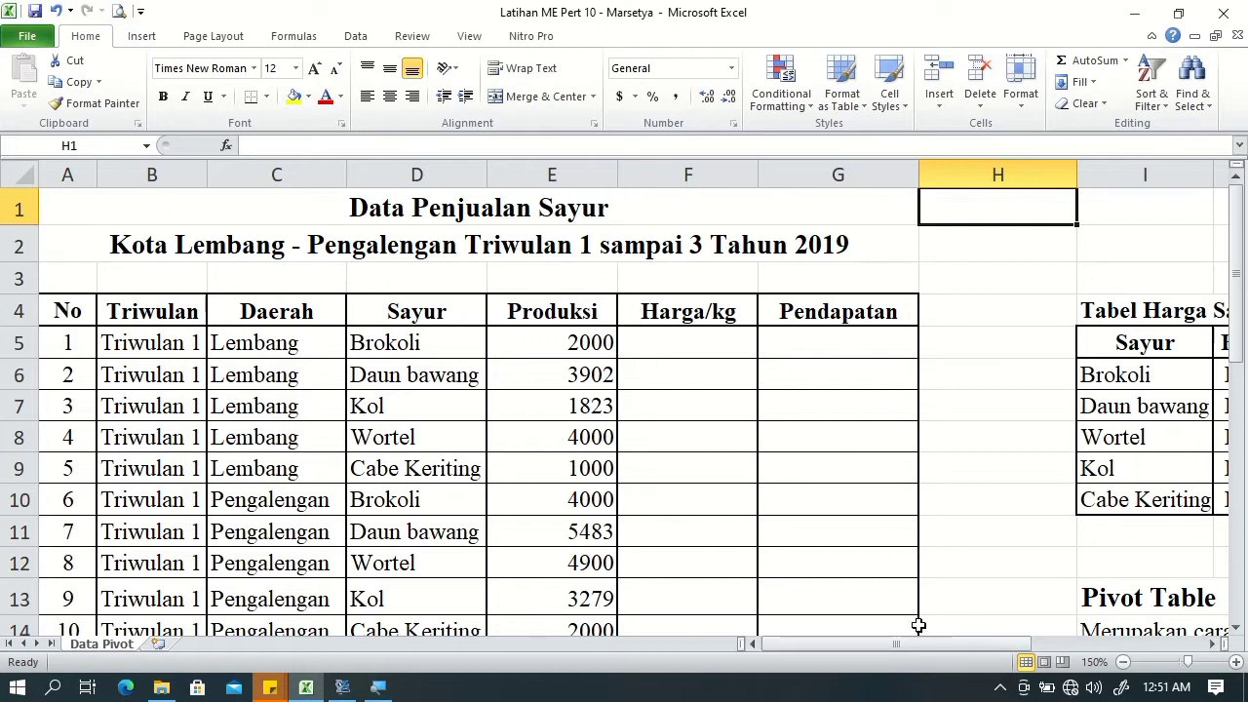
pyautogui.moveTo(959, 645); pyautogui.dragTo(1153, 673)
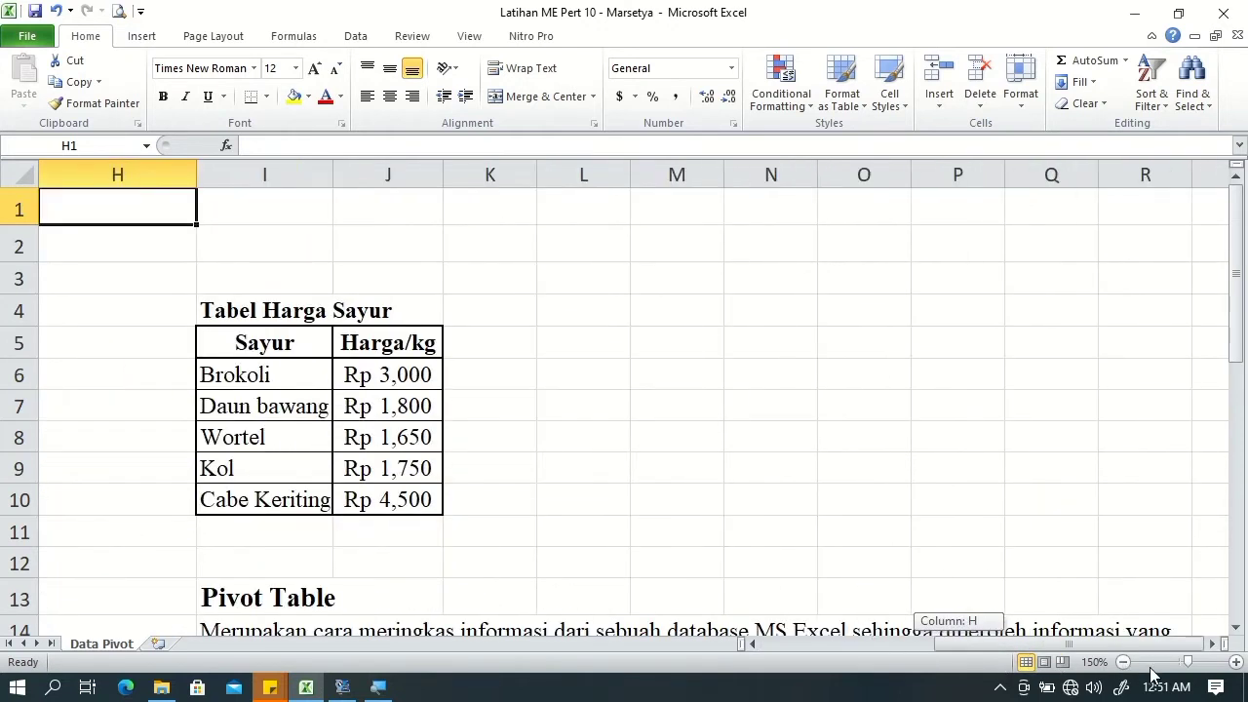
pyautogui.moveTo(1236, 628); pyautogui.dragTo(1236, 627)
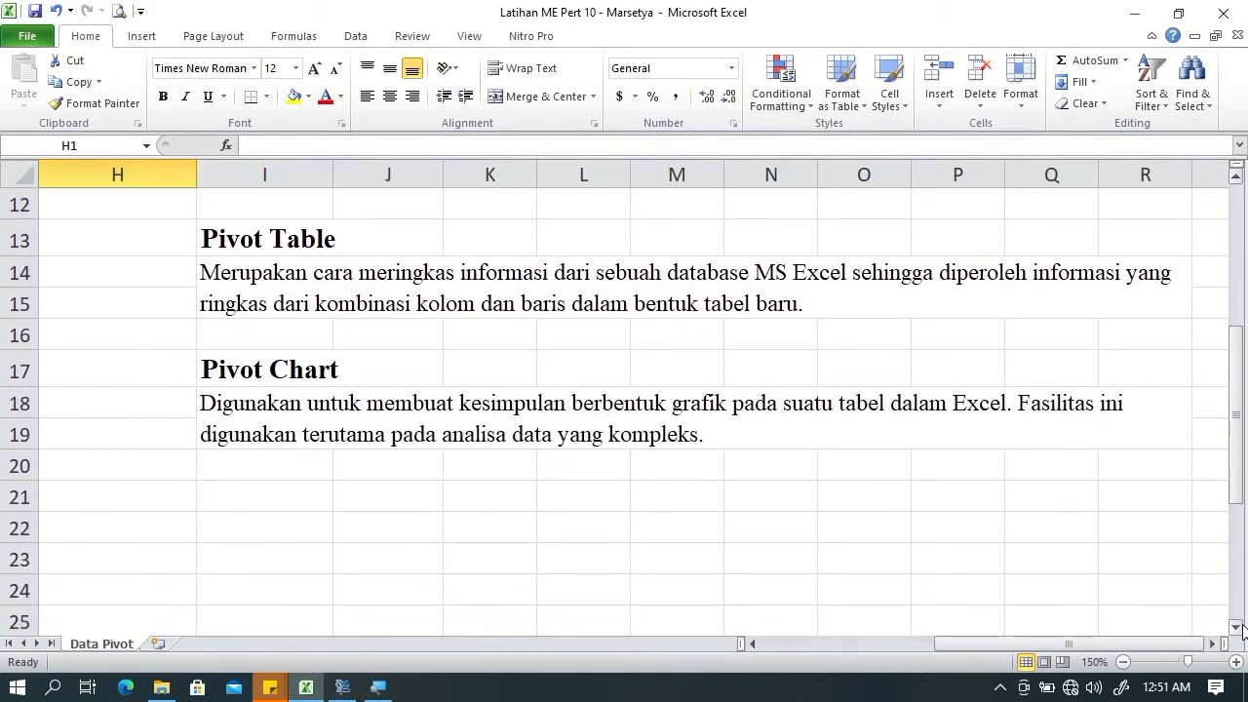
pyautogui.click(1211, 644)
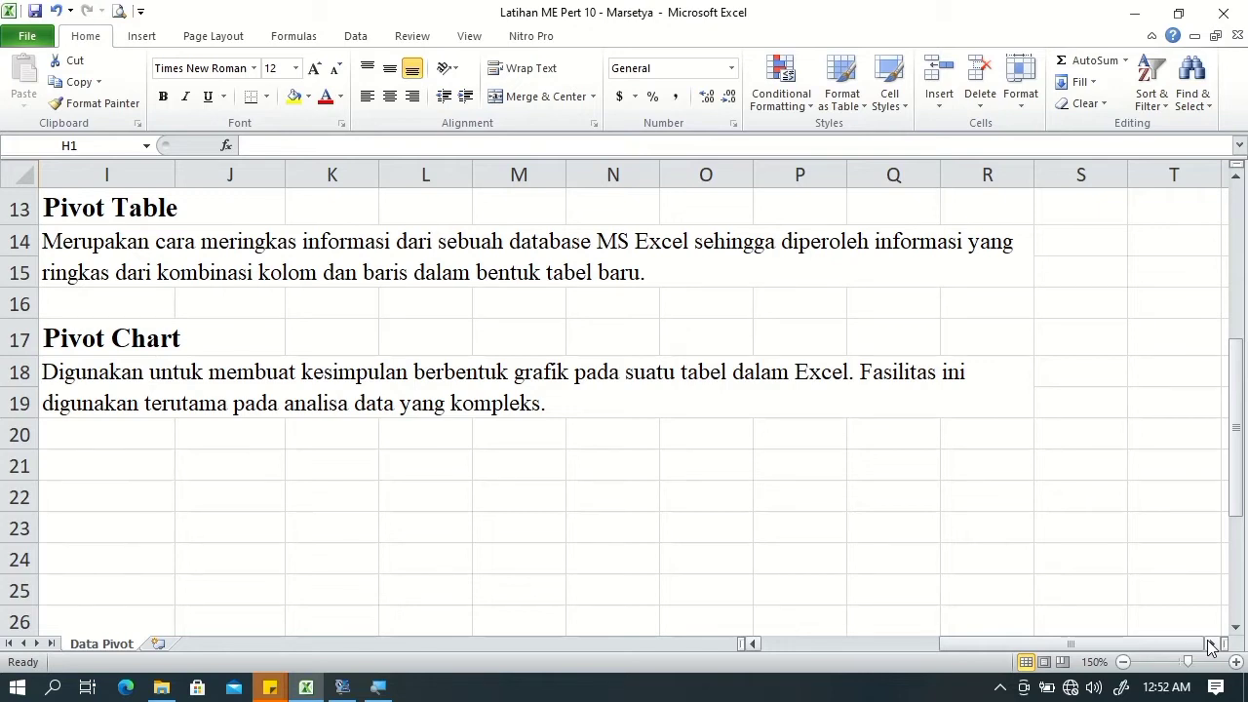
pyautogui.moveTo(1173, 644); pyautogui.dragTo(989, 623)
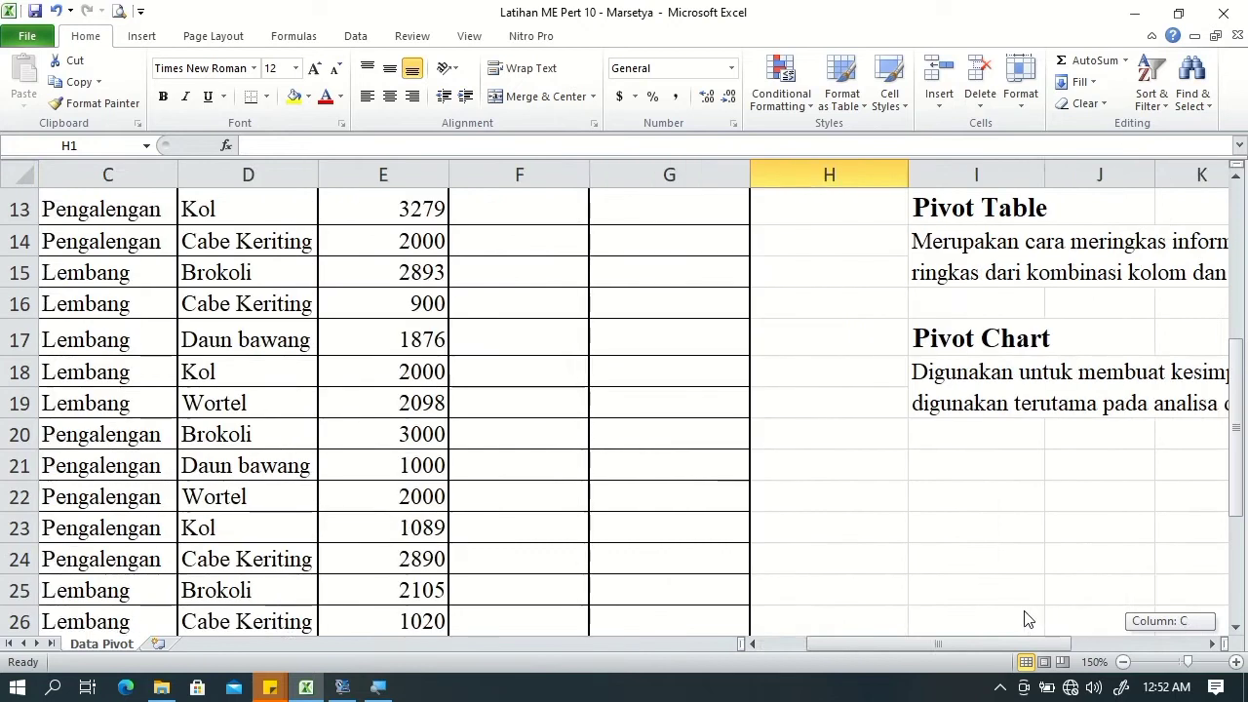
pyautogui.moveTo(1236, 499); pyautogui.dragTo(1236, 361)
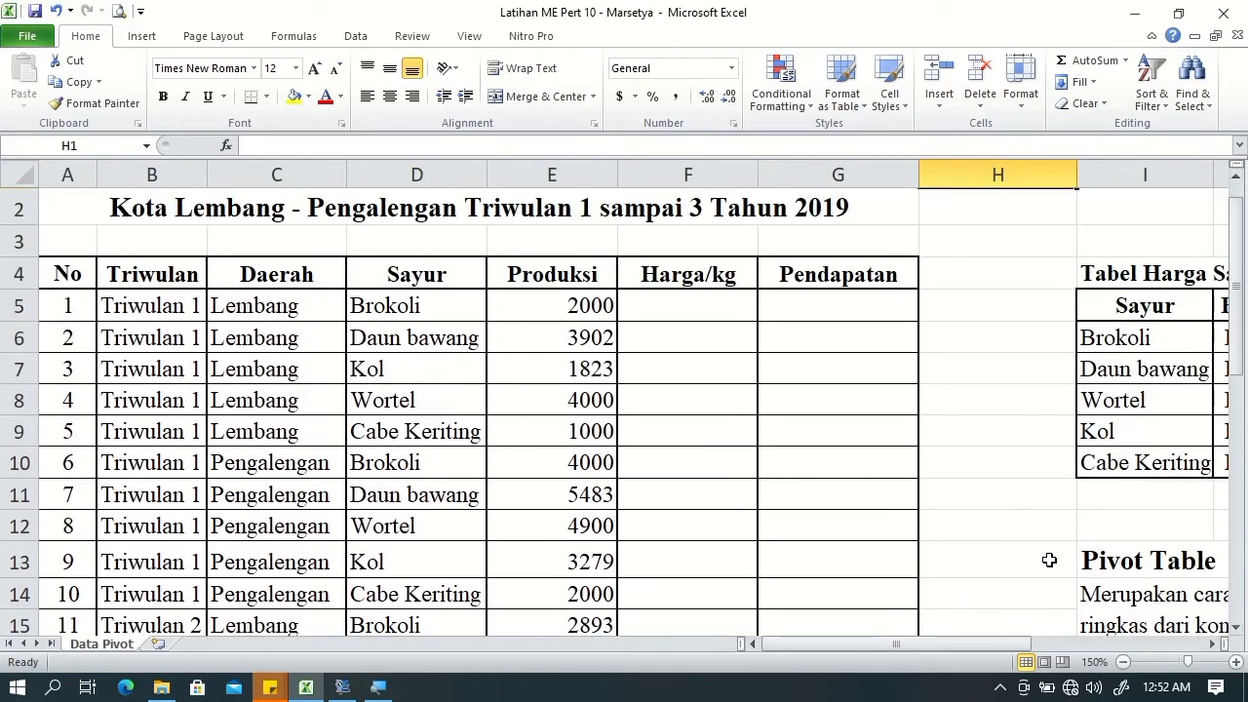
pyautogui.moveTo(990, 645); pyautogui.dragTo(1065, 645)
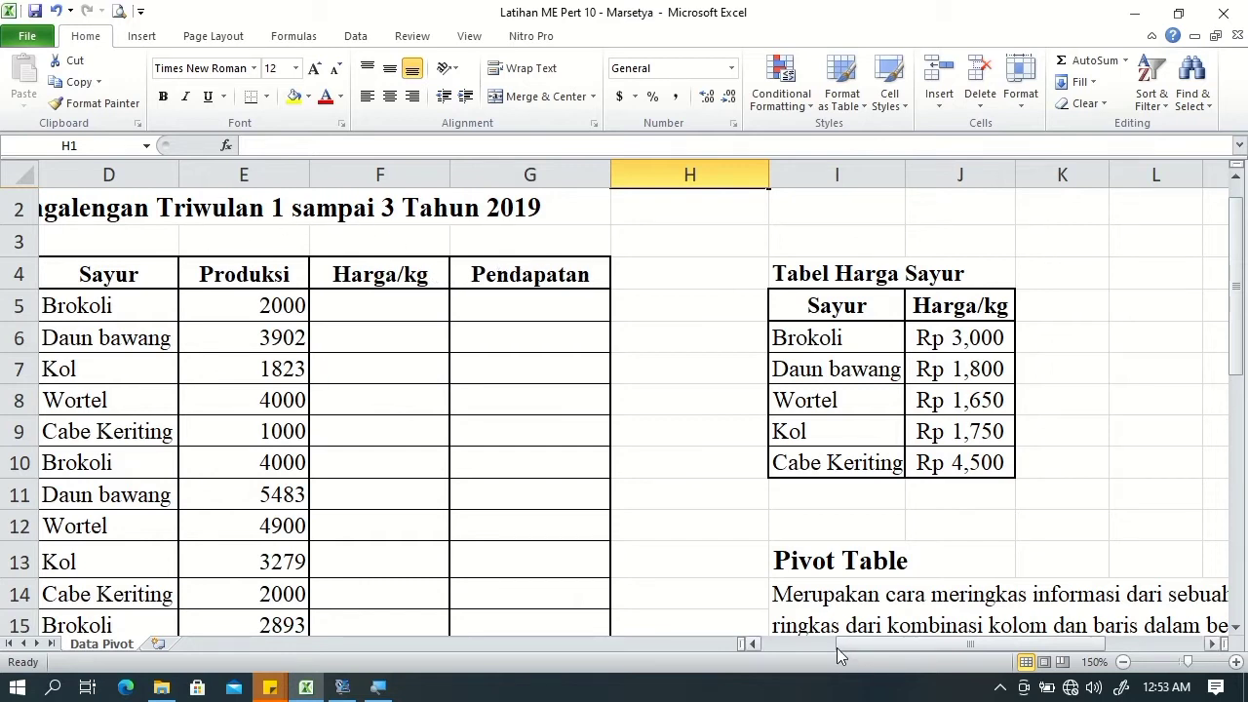
pyautogui.moveTo(852, 643); pyautogui.dragTo(777, 643)
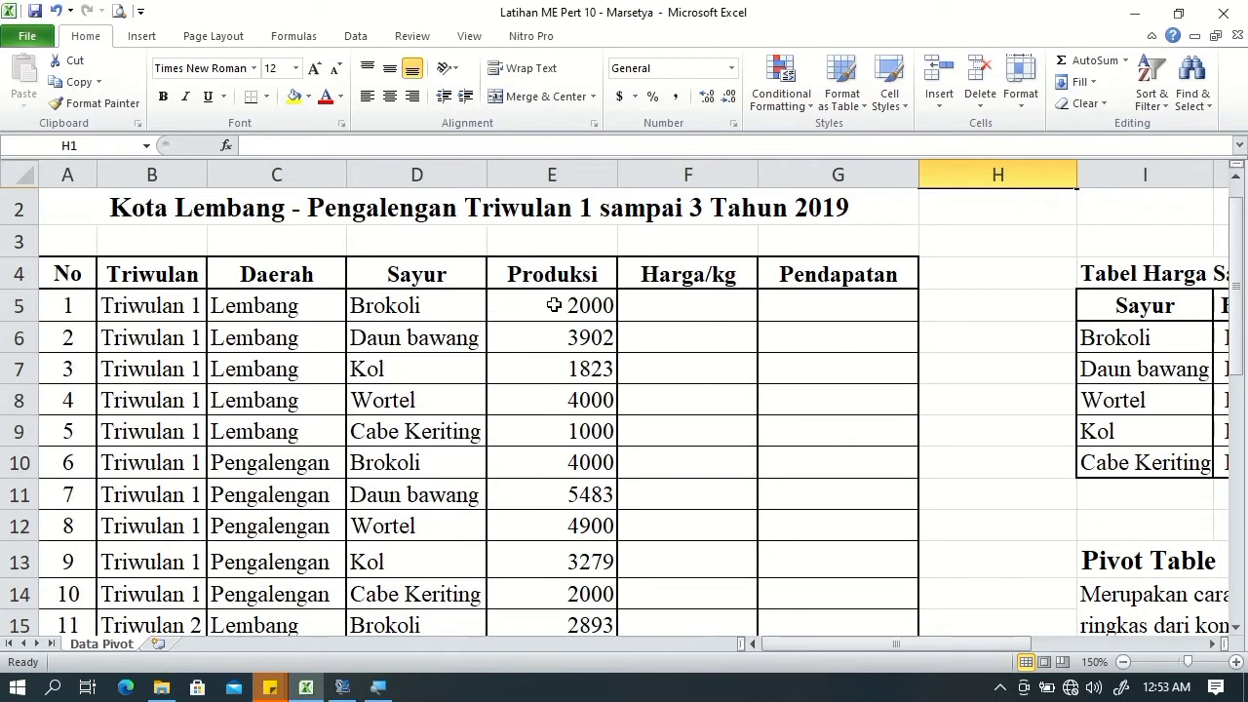
# Step: Enter =VLOOKUP(D5,$I$6:$J$10,2,FALSE) in F5, returning Brokoli's price of 3000
pyautogui.click(662, 306)
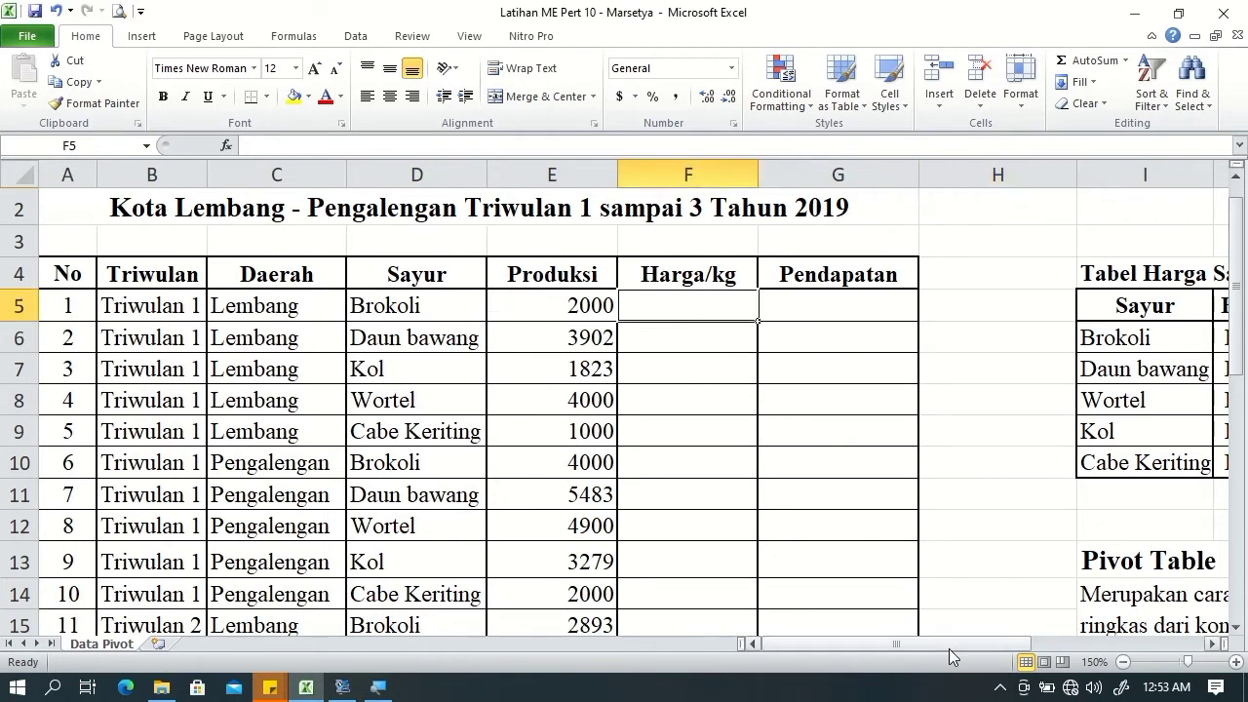
pyautogui.moveTo(951, 645); pyautogui.dragTo(1025, 645)
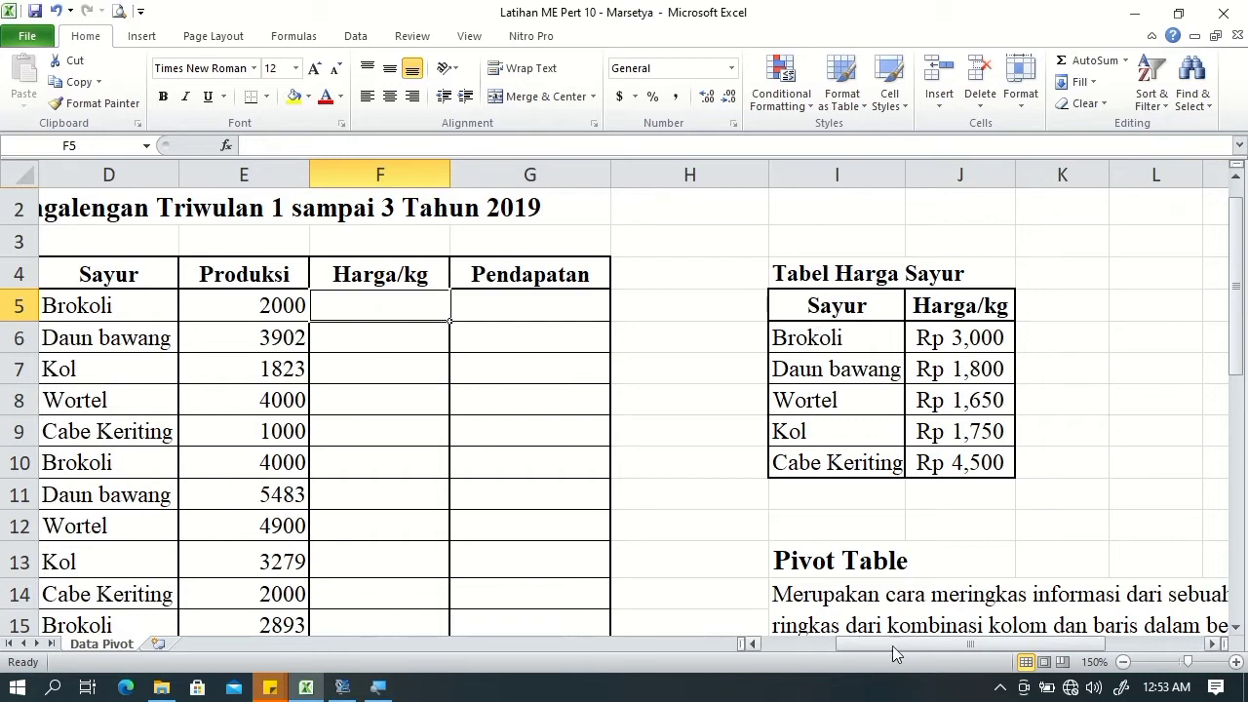
pyautogui.moveTo(889, 640); pyautogui.dragTo(862, 637)
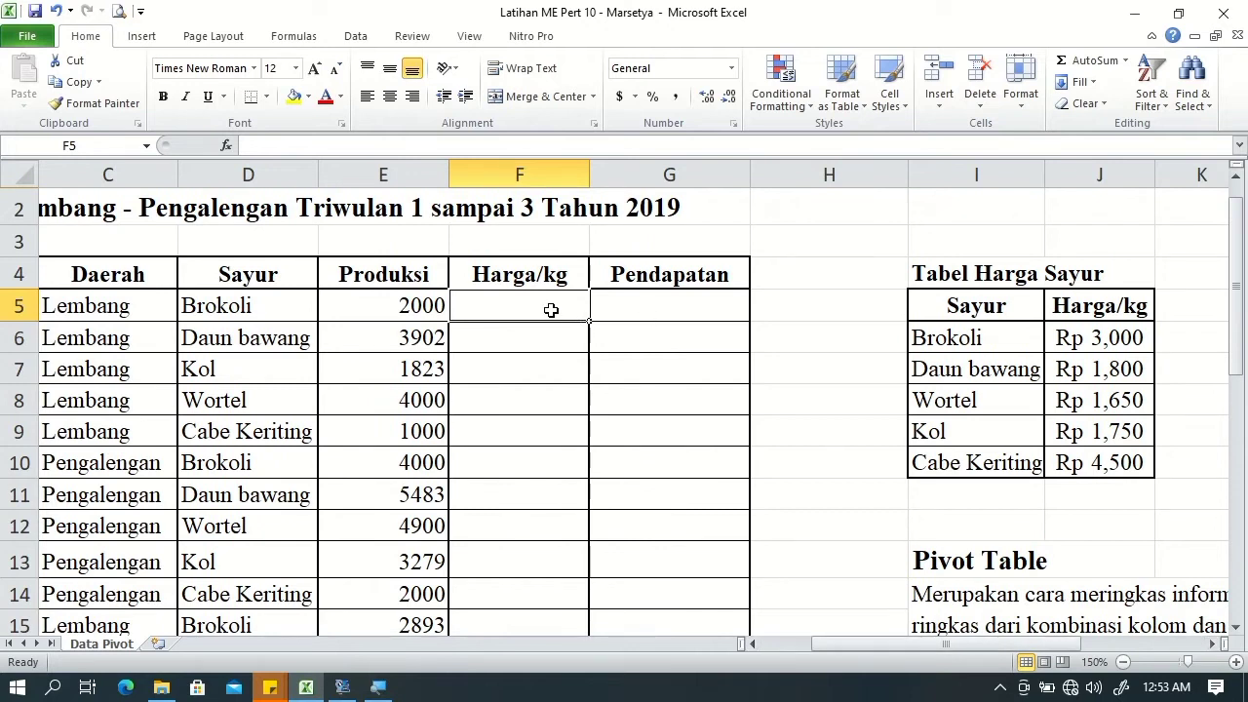
pyautogui.write('=vlo')
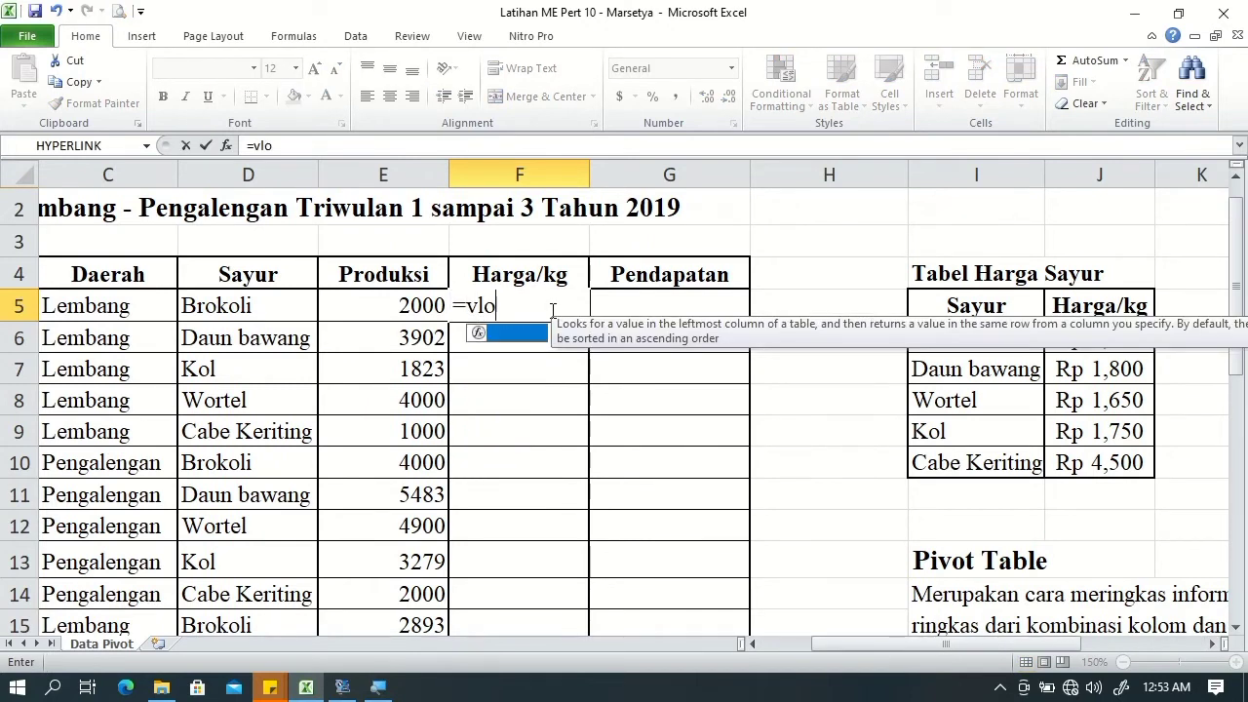
pyautogui.press('Tab')
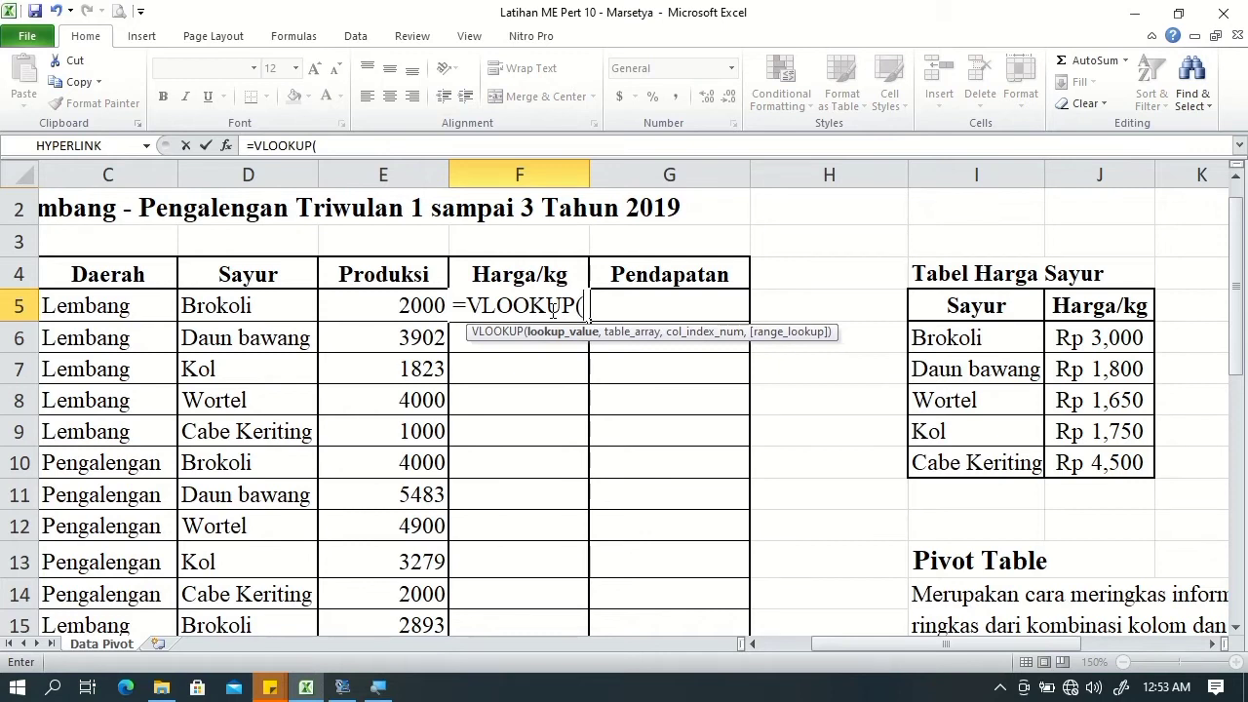
pyautogui.click(247, 307)
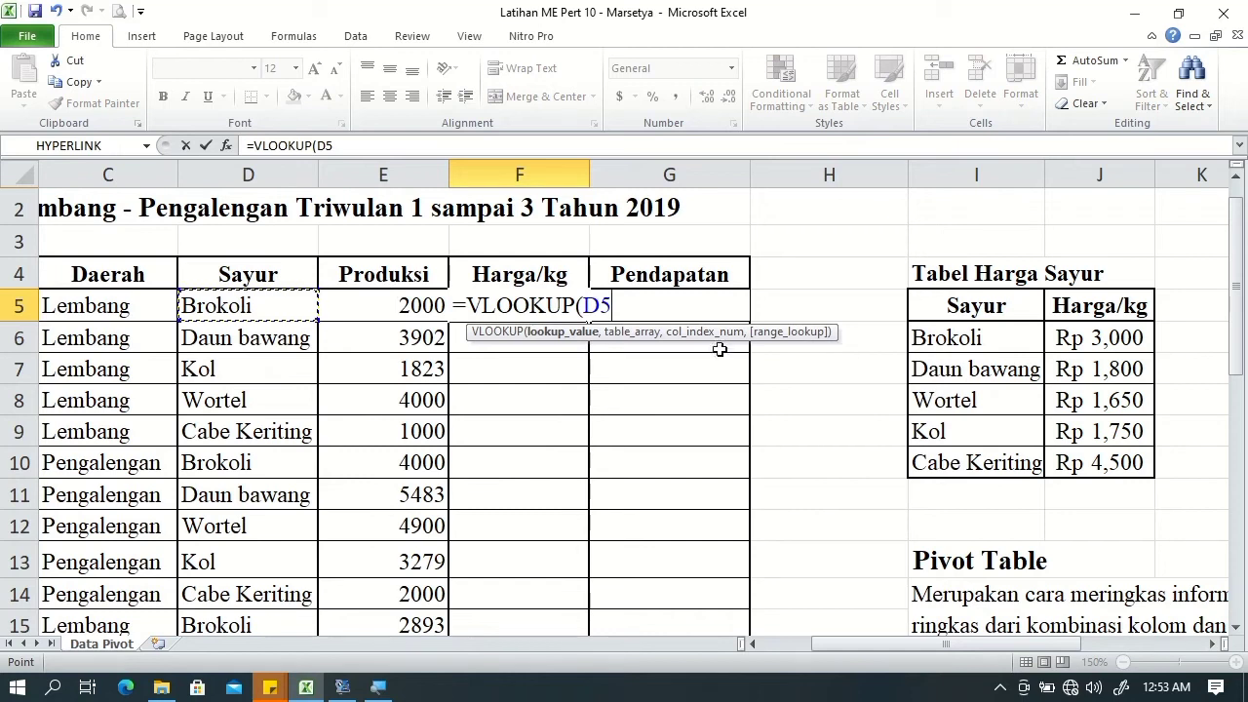
pyautogui.write(',')
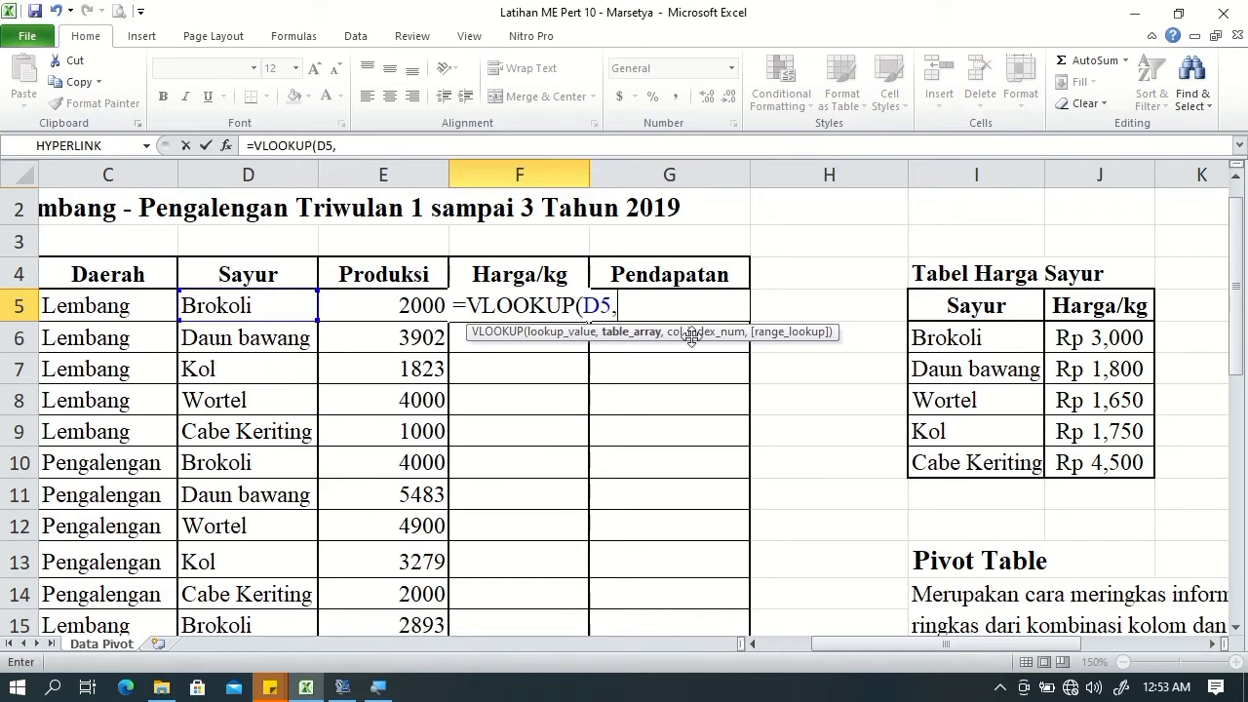
pyautogui.click(947, 333)
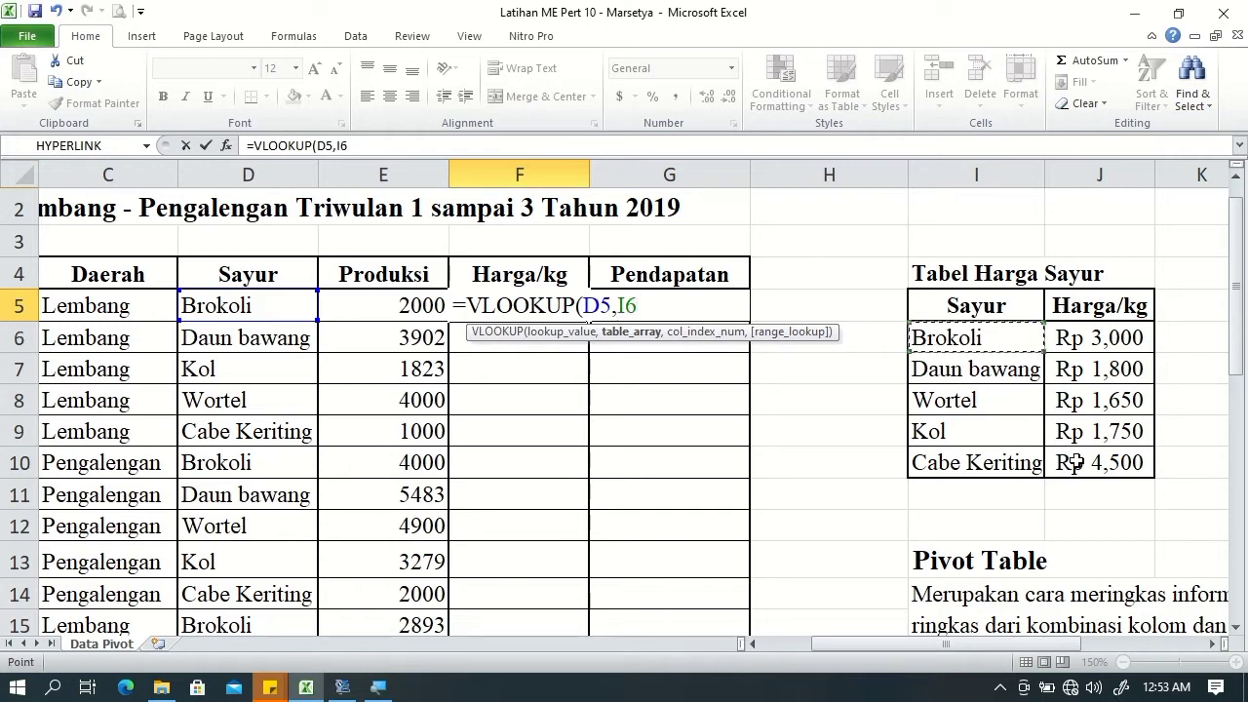
pyautogui.keyDown('shift'); pyautogui.click(1091, 463); pyautogui.keyUp('shift')
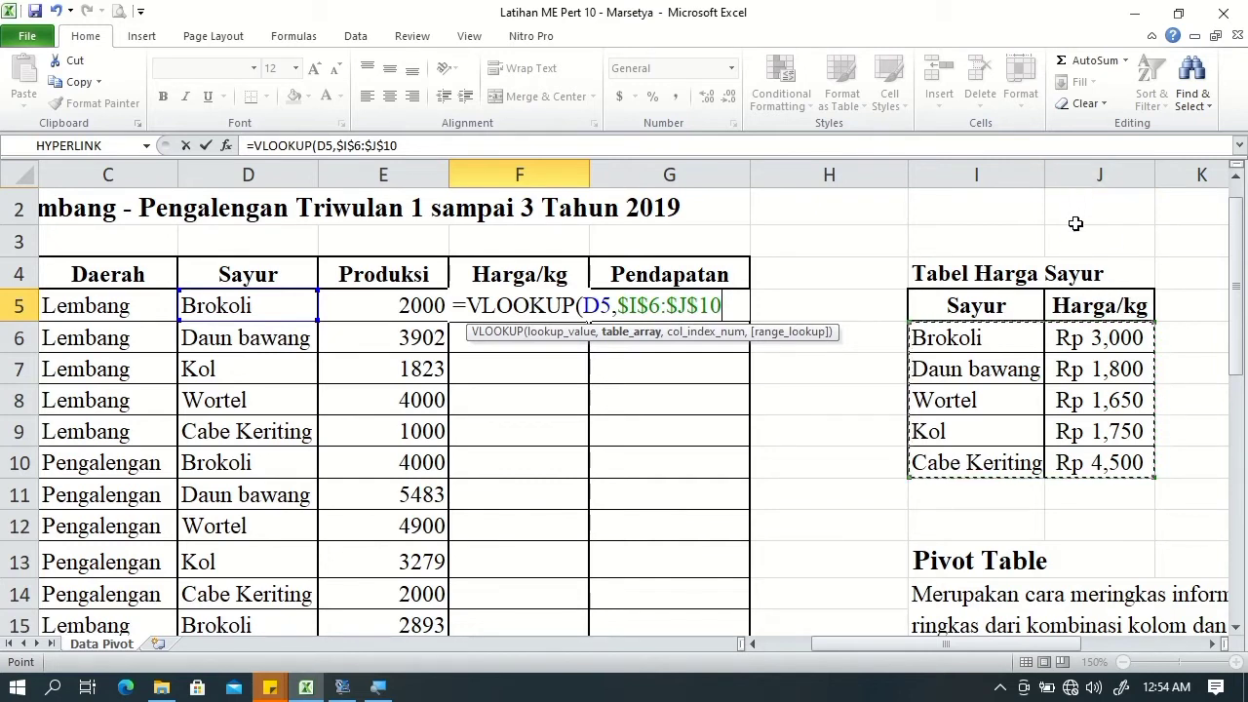
pyautogui.write(',2,')
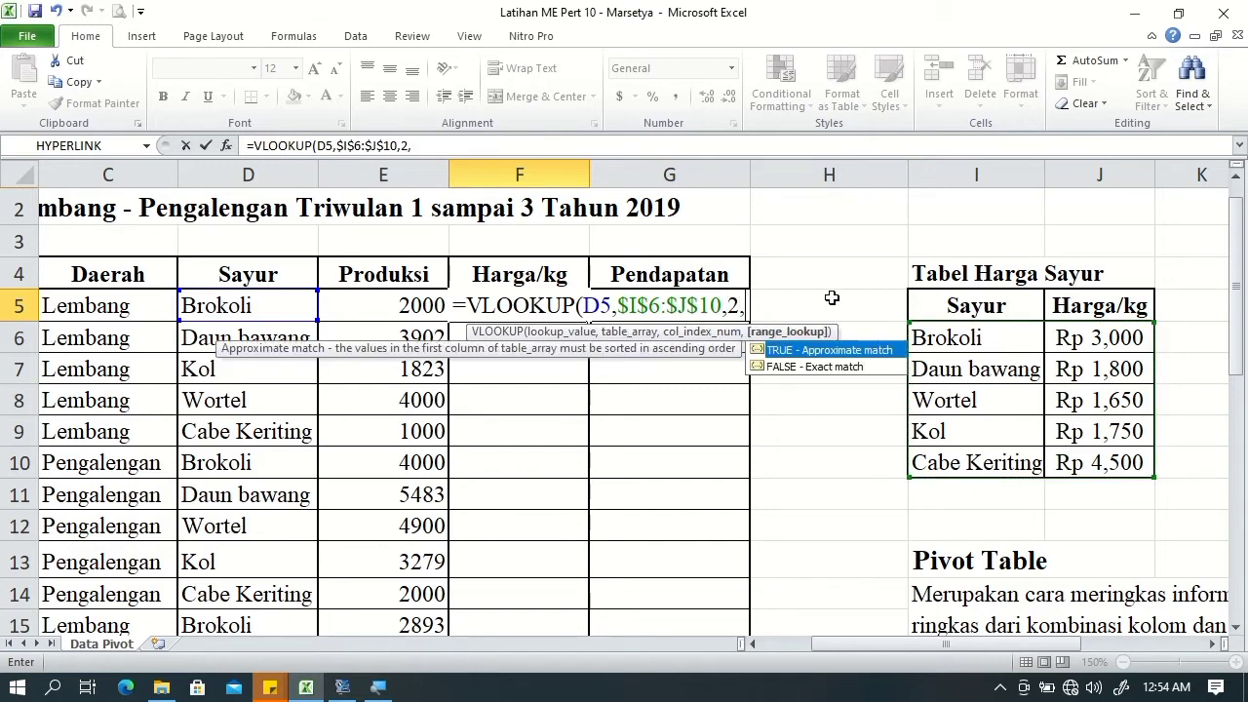
pyautogui.press('Down')
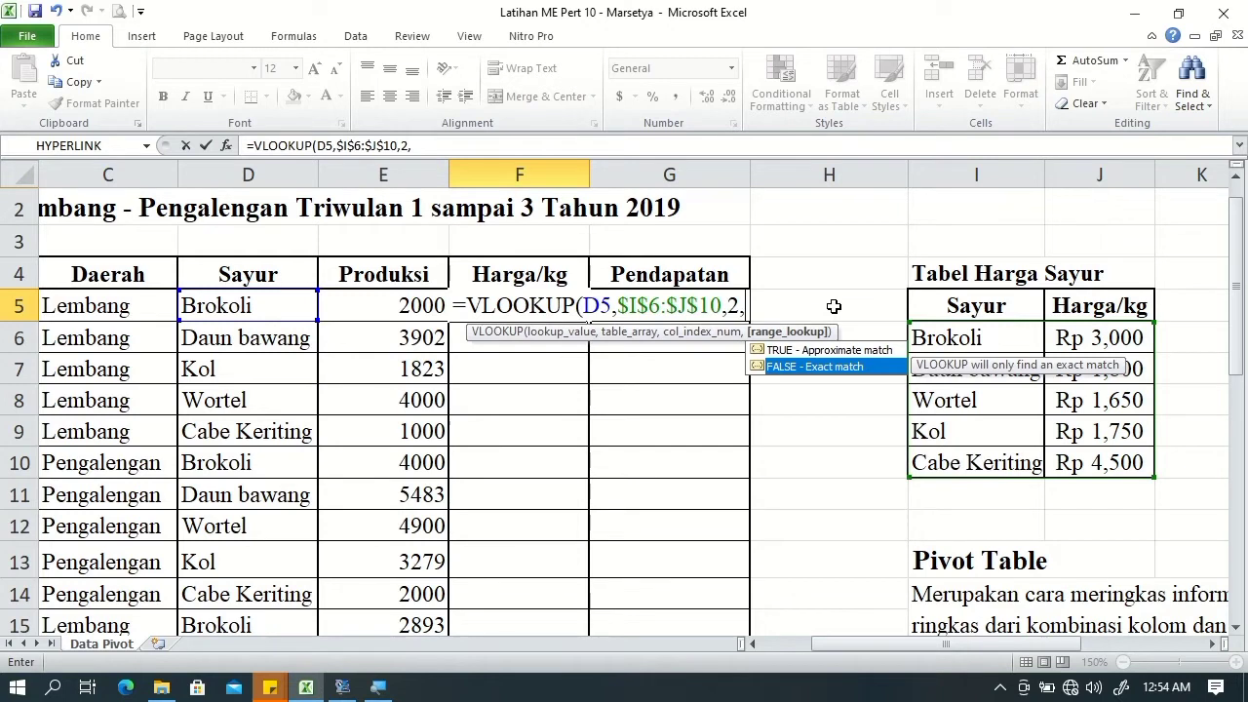
pyautogui.press('Tab')
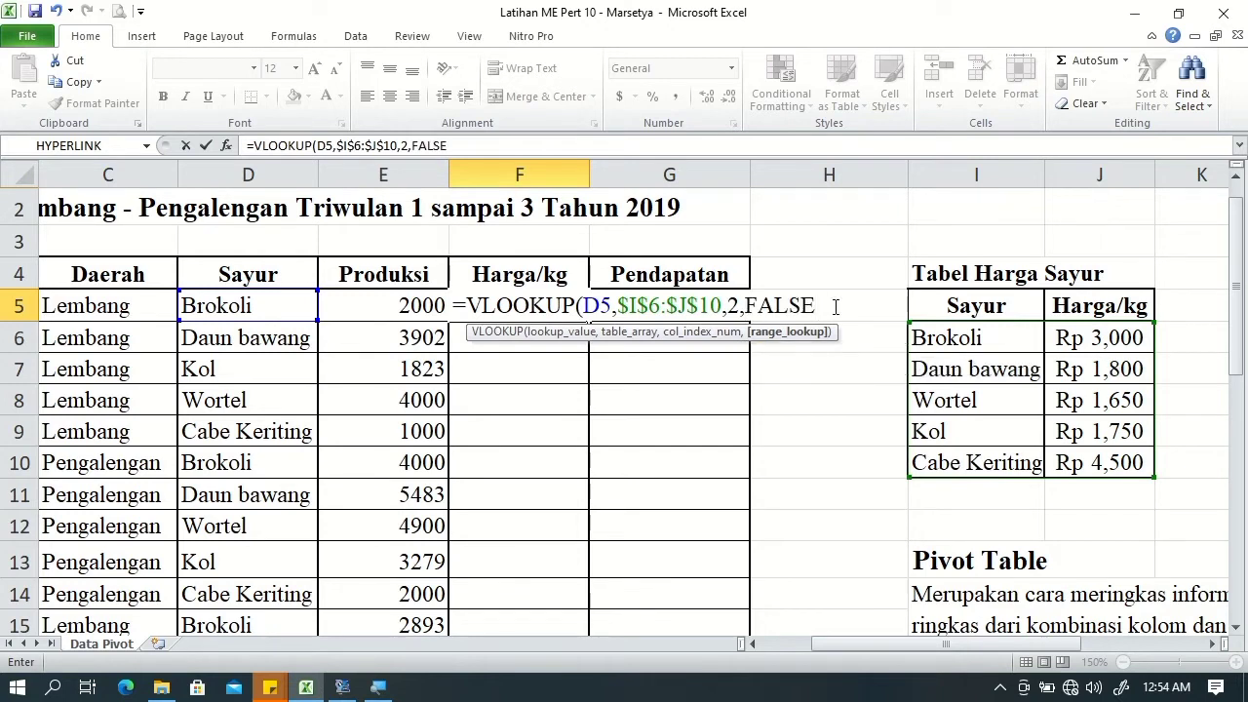
pyautogui.press('Tab')
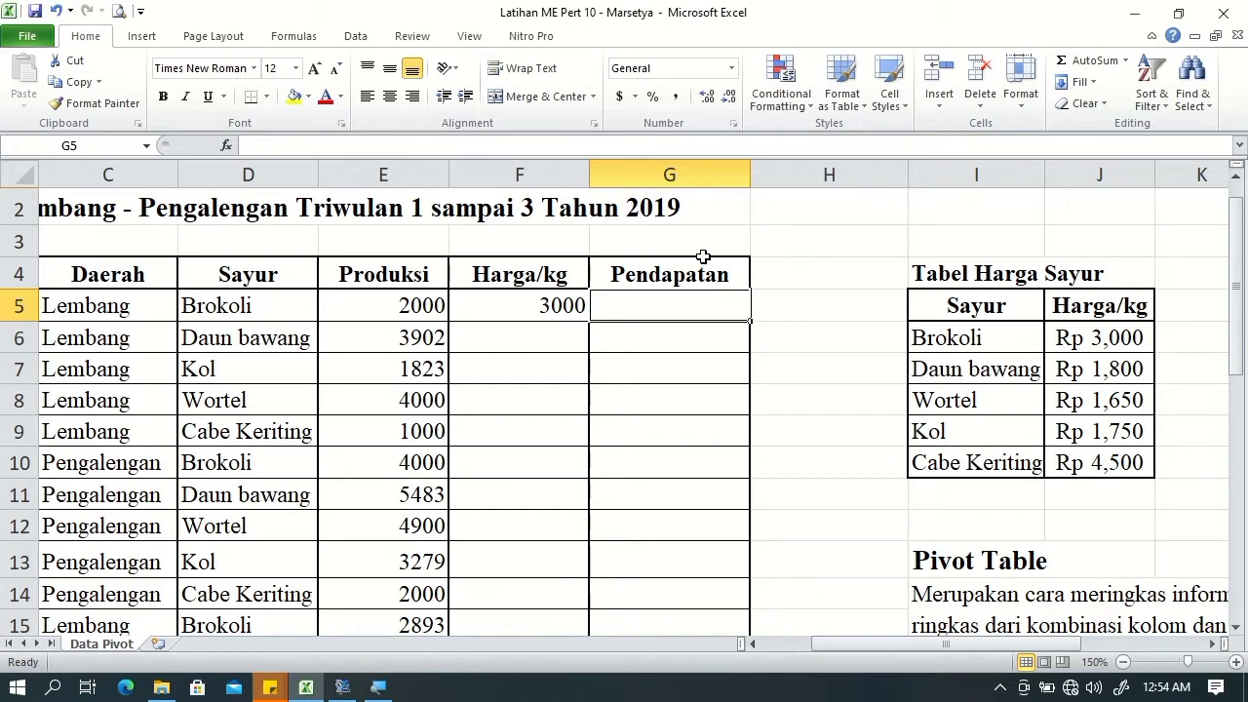
# Step: Enter =E5*F5 in G5 for Brokoli's income of 6000000, then select F5:G5
pyautogui.write('=')
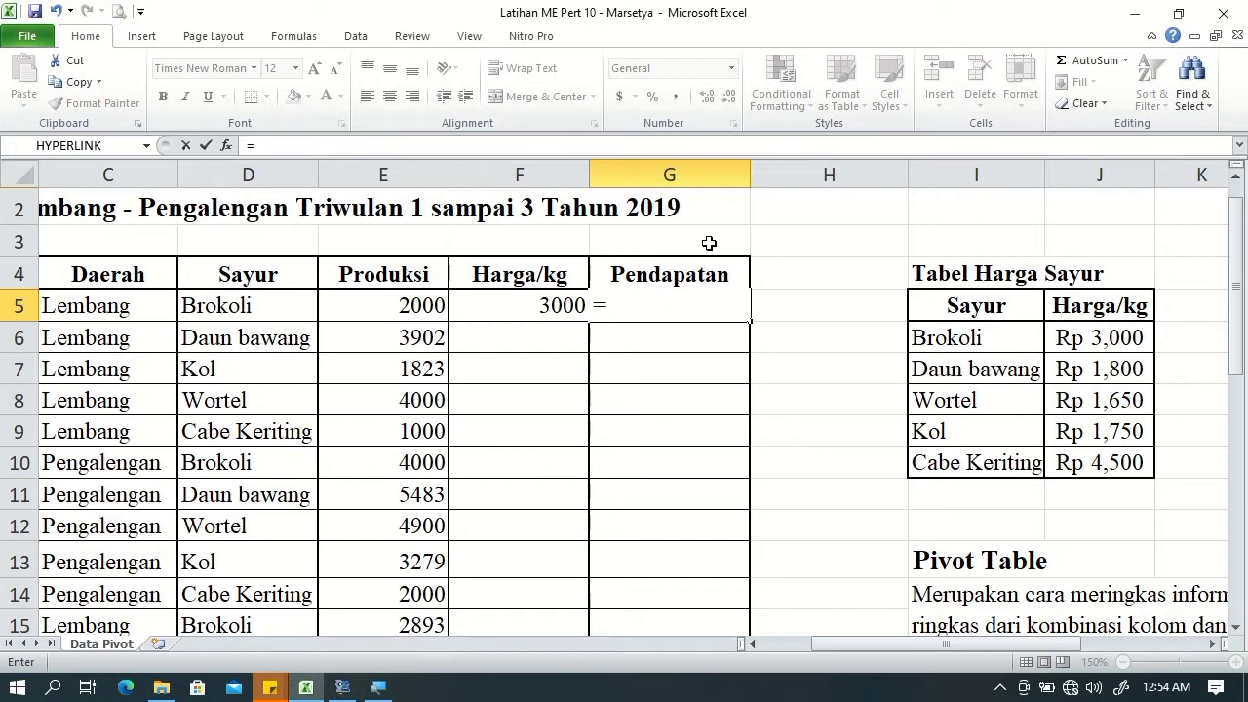
pyautogui.click(433, 304)
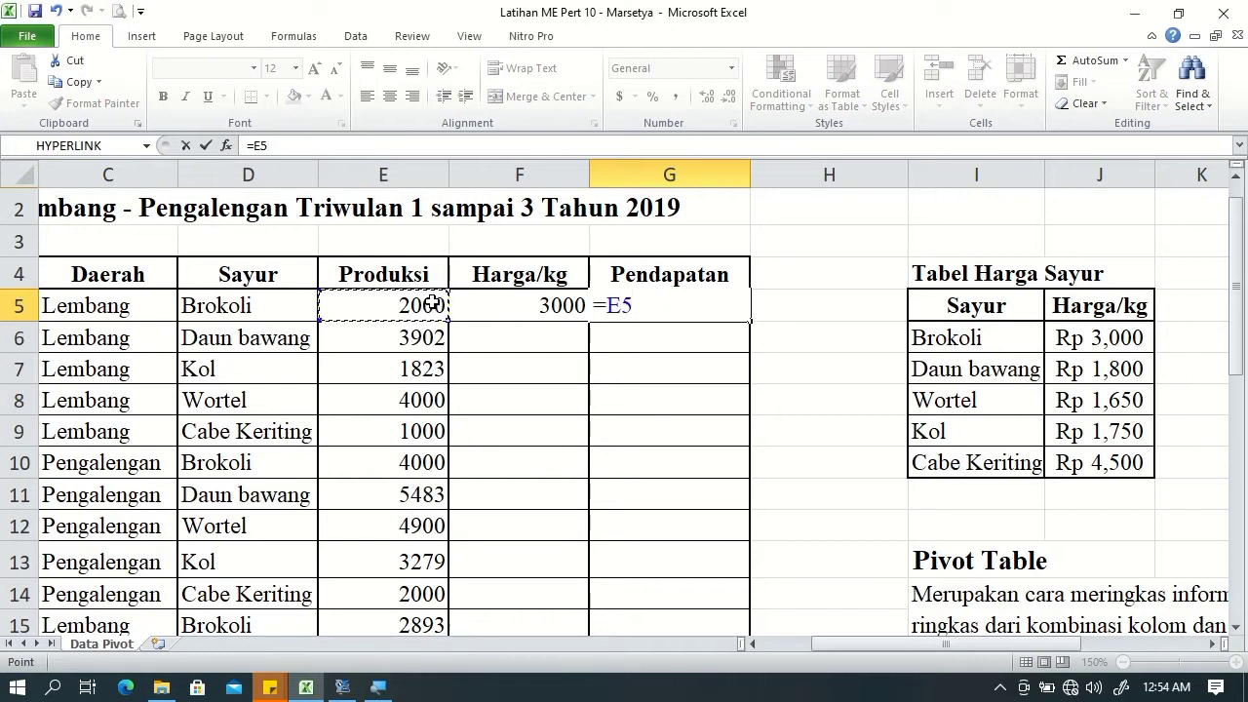
pyautogui.write('*')
pyautogui.click(495, 312)
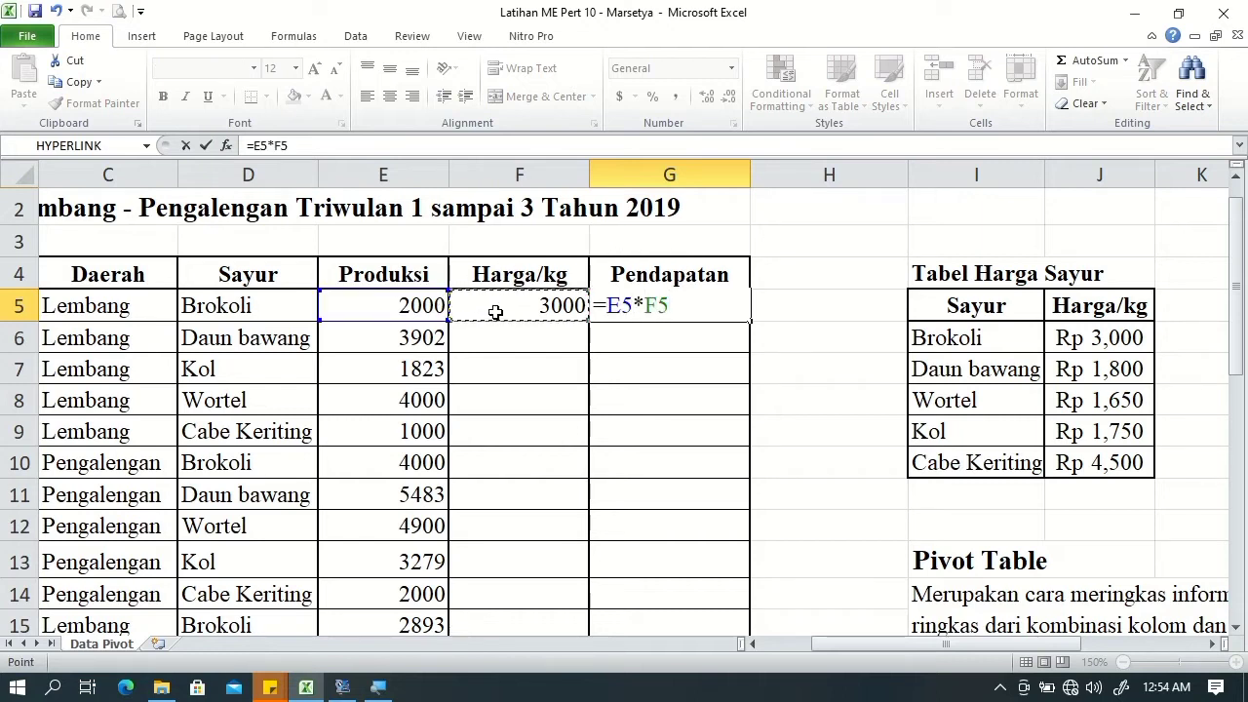
pyautogui.press('Return')
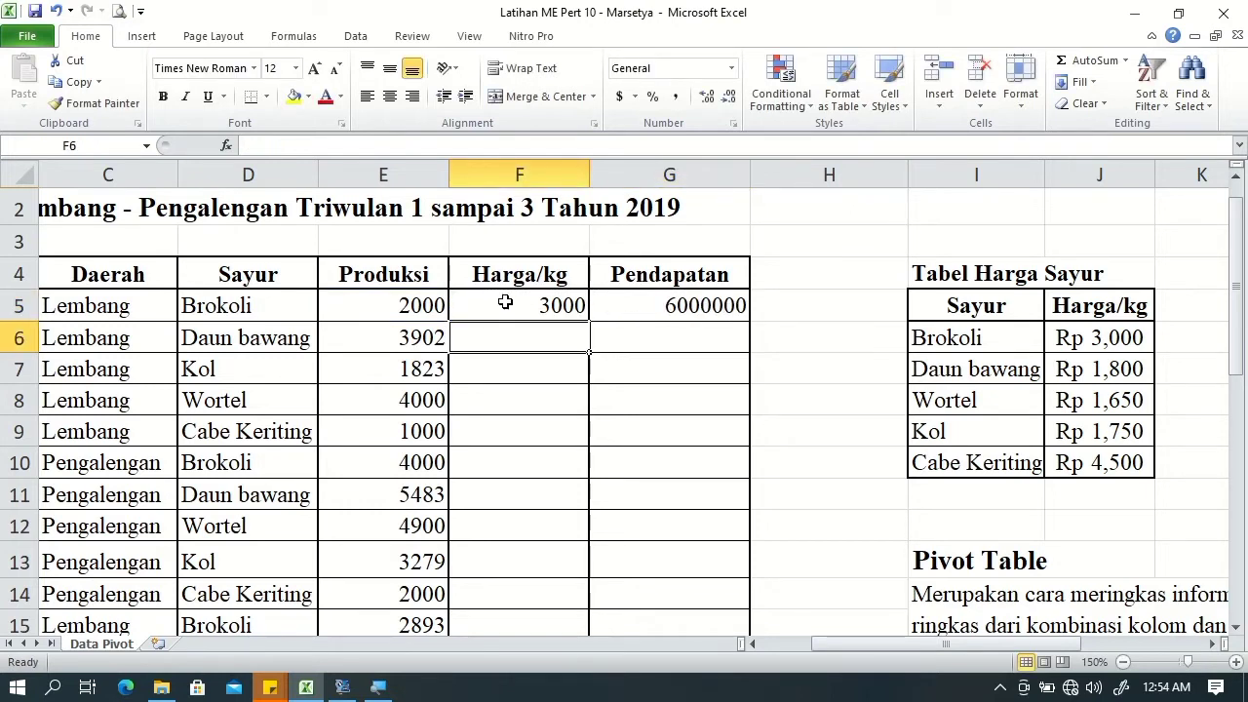
pyautogui.moveTo(505, 303); pyautogui.dragTo(630, 312)
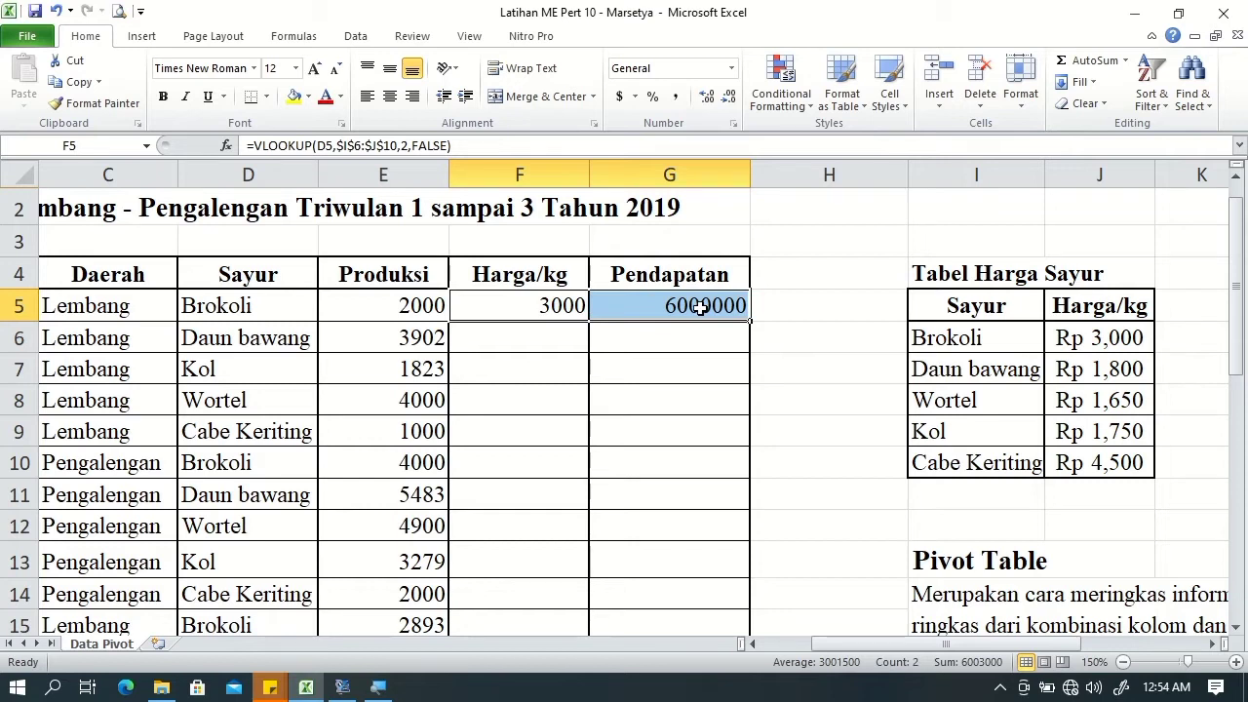
# Step: Format F5:G5 as Accounting with the Rp Indonesian symbol and 0 decimal places
pyautogui.click(731, 67)
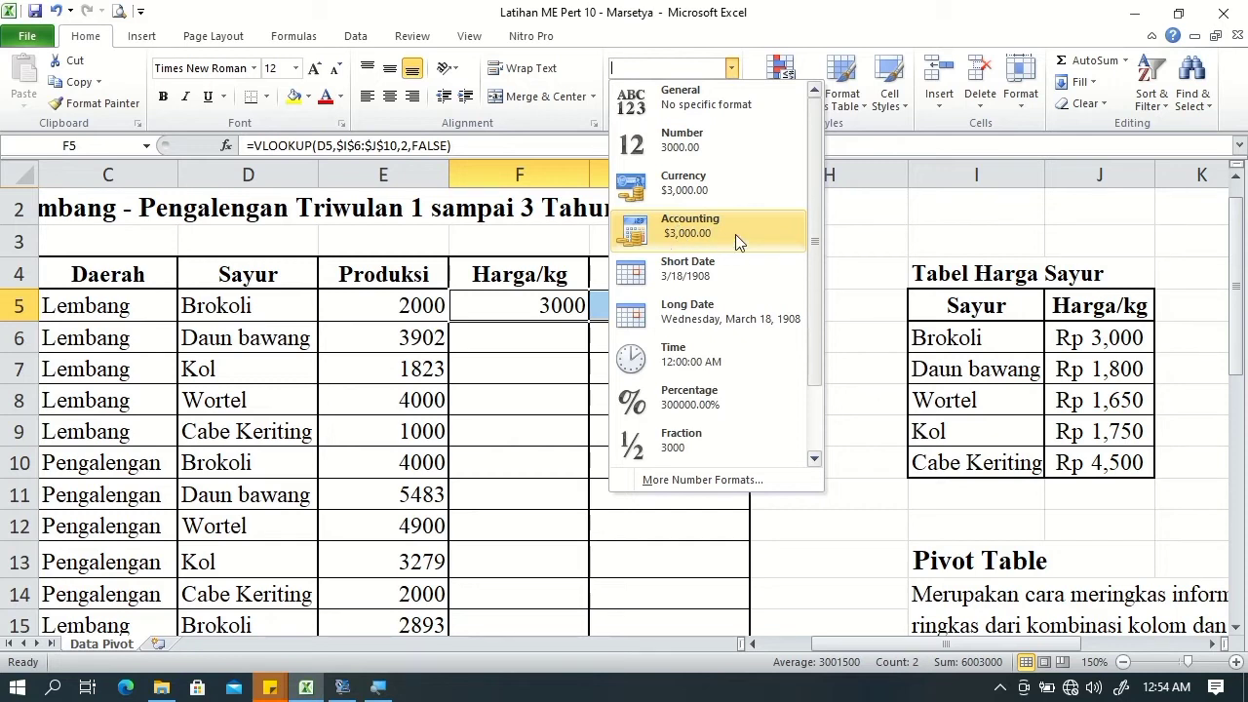
pyautogui.click(677, 107)
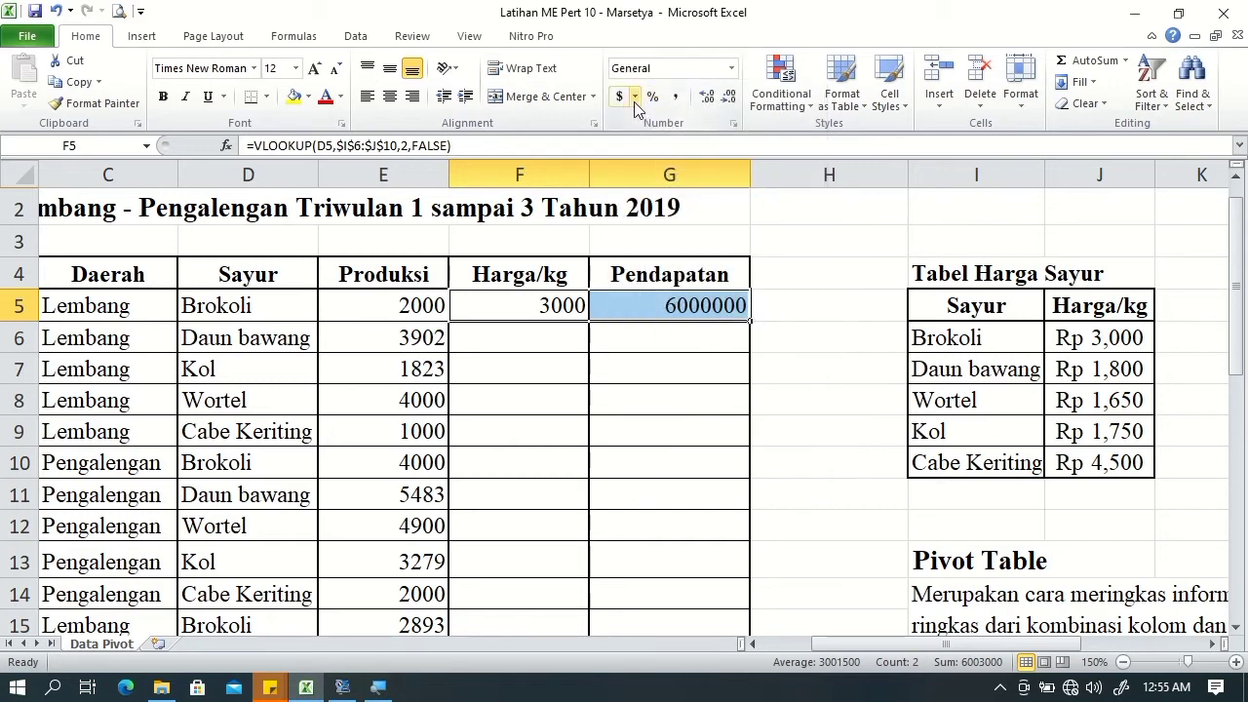
pyautogui.click(634, 96)
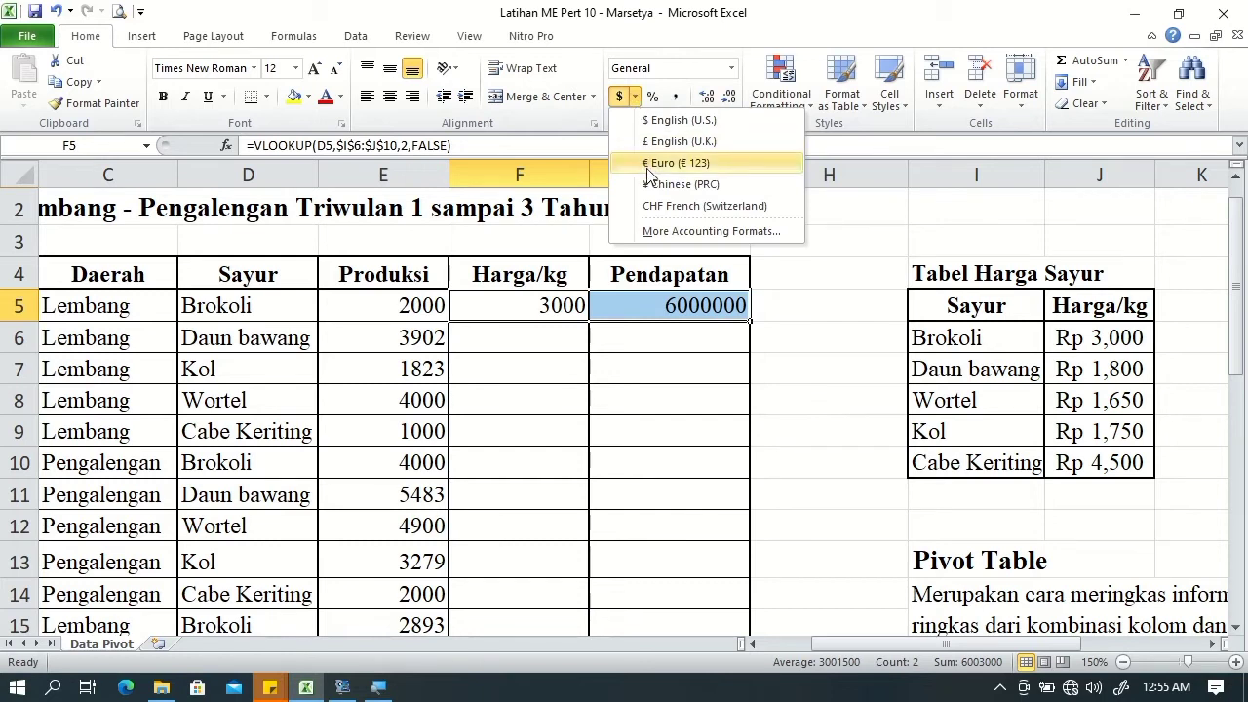
pyautogui.click(672, 234)
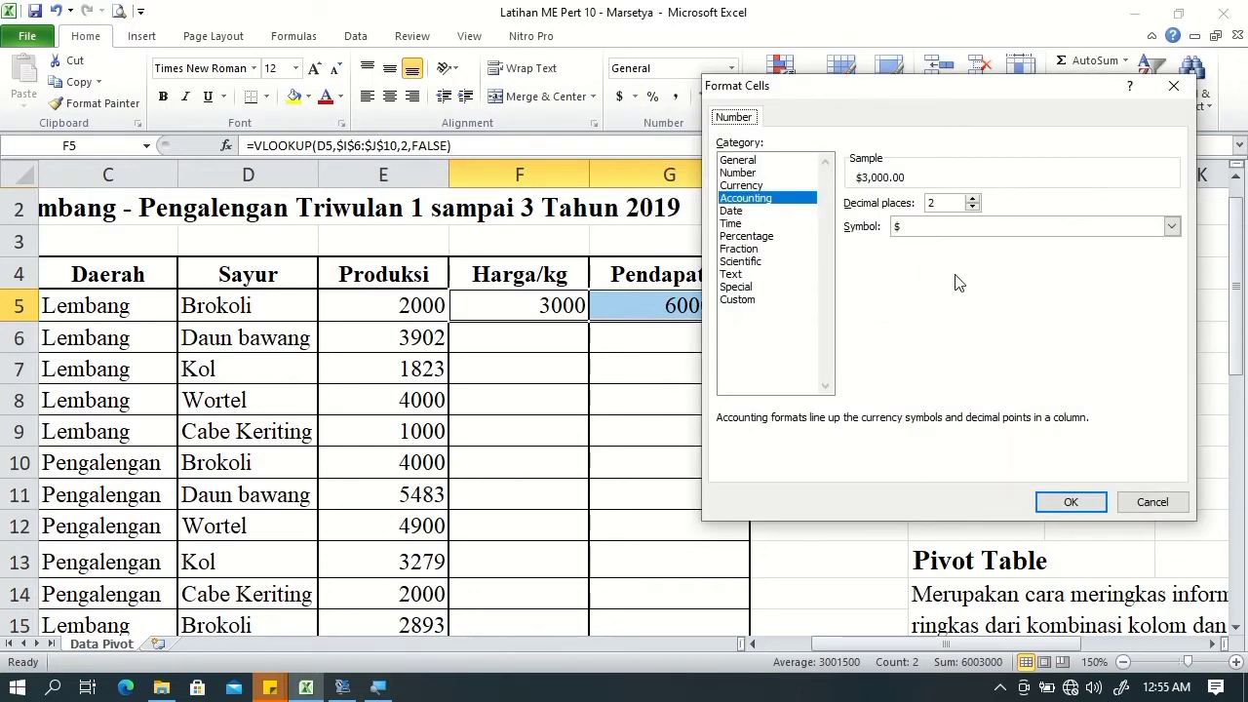
pyautogui.click(1171, 226)
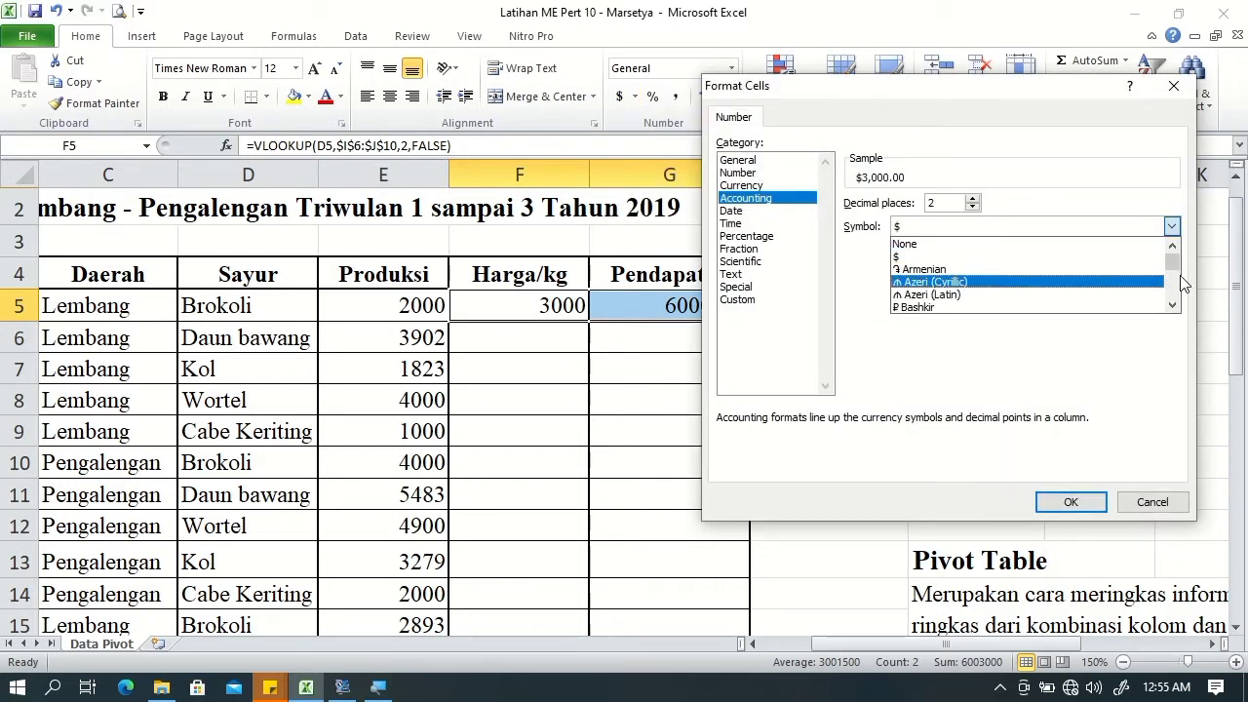
pyautogui.click(1179, 281)
pyautogui.moveTo(1179, 282); pyautogui.dragTo(1173, 251)
pyautogui.click(1173, 251)
pyautogui.click(961, 281)
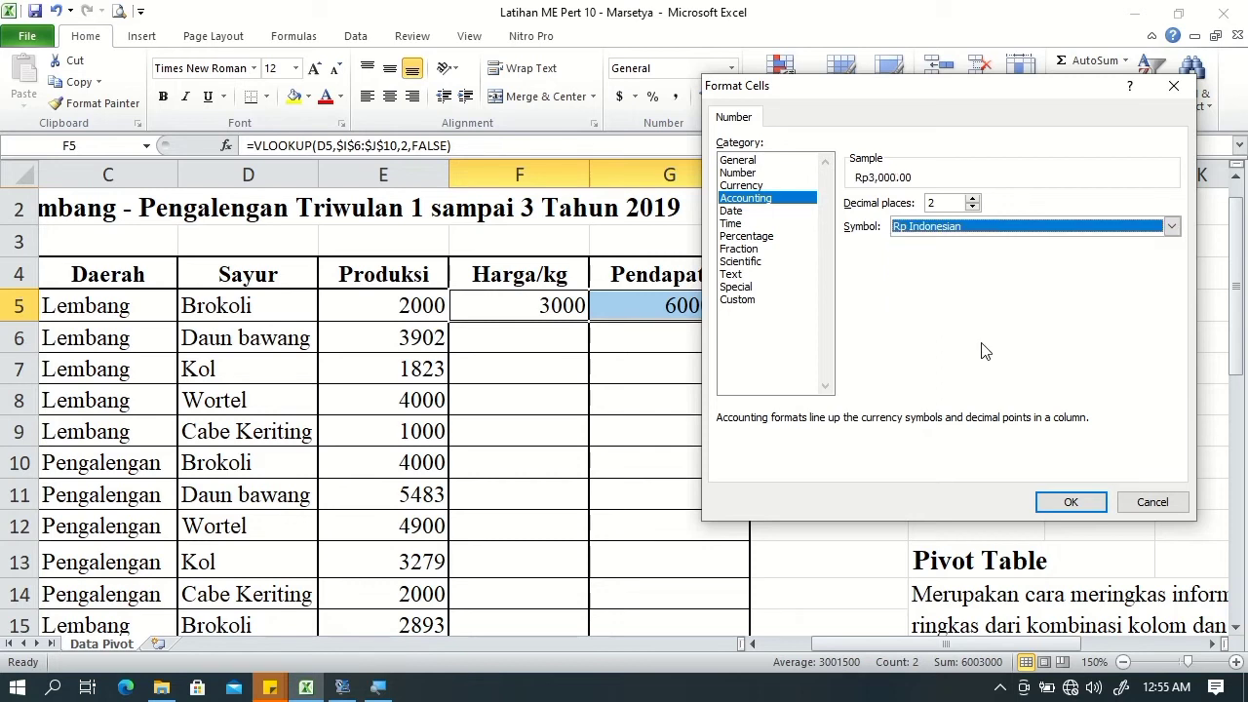
pyautogui.click(973, 207)
pyautogui.click(973, 207)
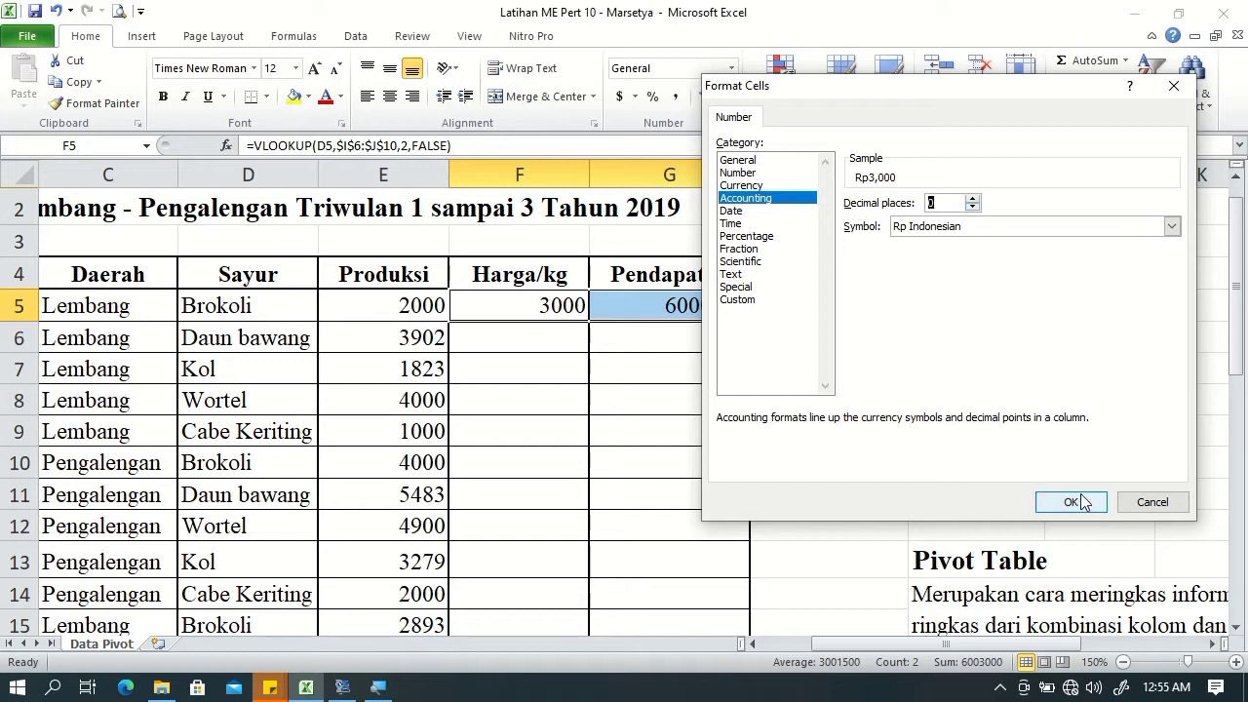
pyautogui.click(1072, 502)
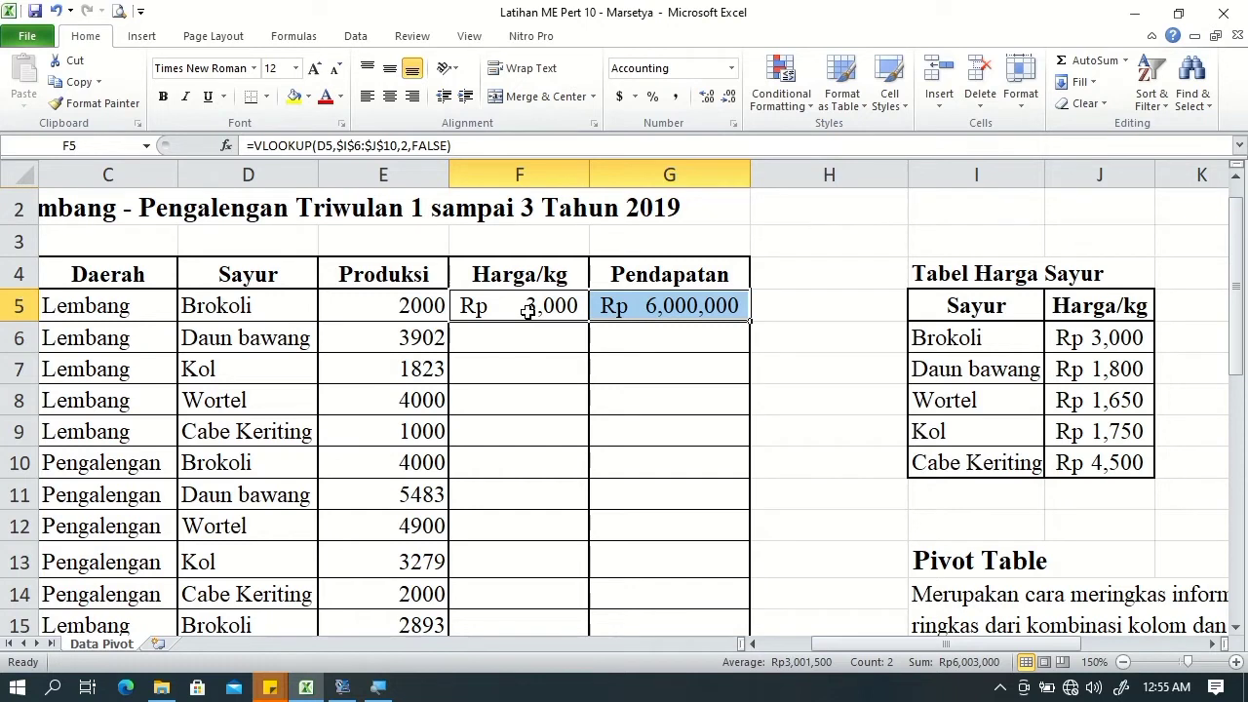
# Step: Copy the F5:G5 formulas down to row 34, ending with Rp 4,500 and Rp 8,910,000
pyautogui.hotkey('ctrl', 'c')
pyautogui.click(432, 300)
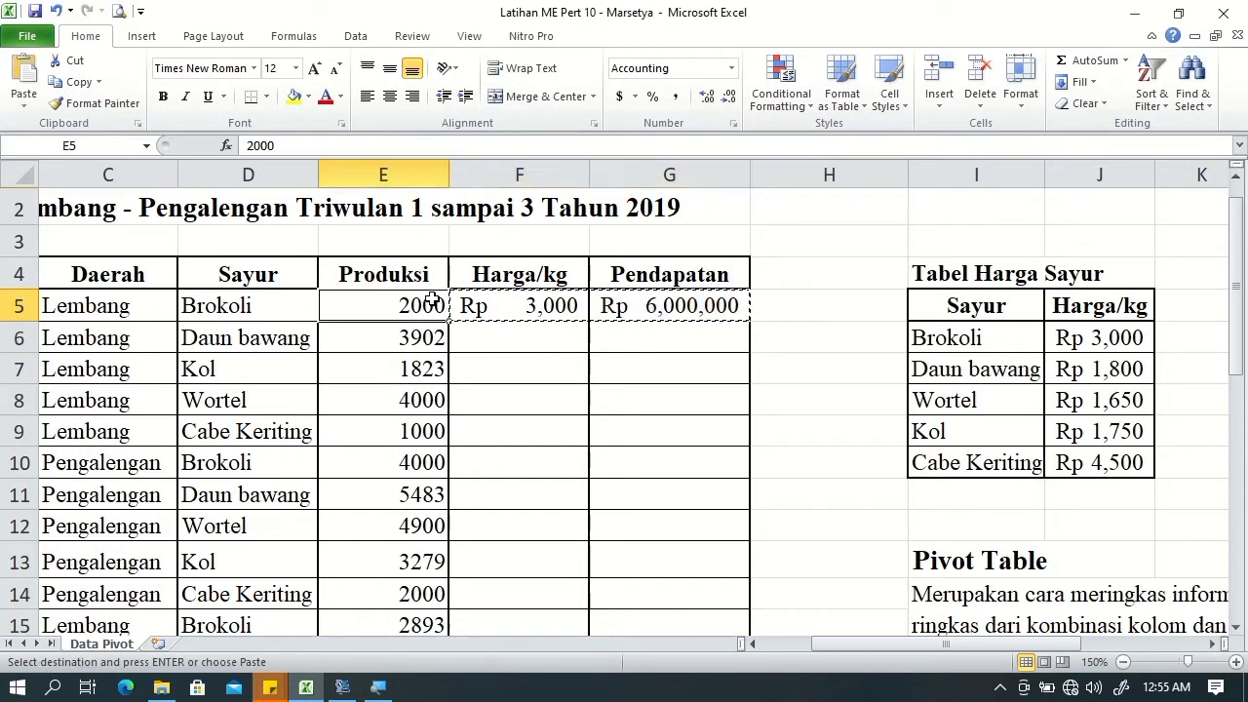
pyautogui.hotkey('ctrl', 'Down')
pyautogui.press('Right')
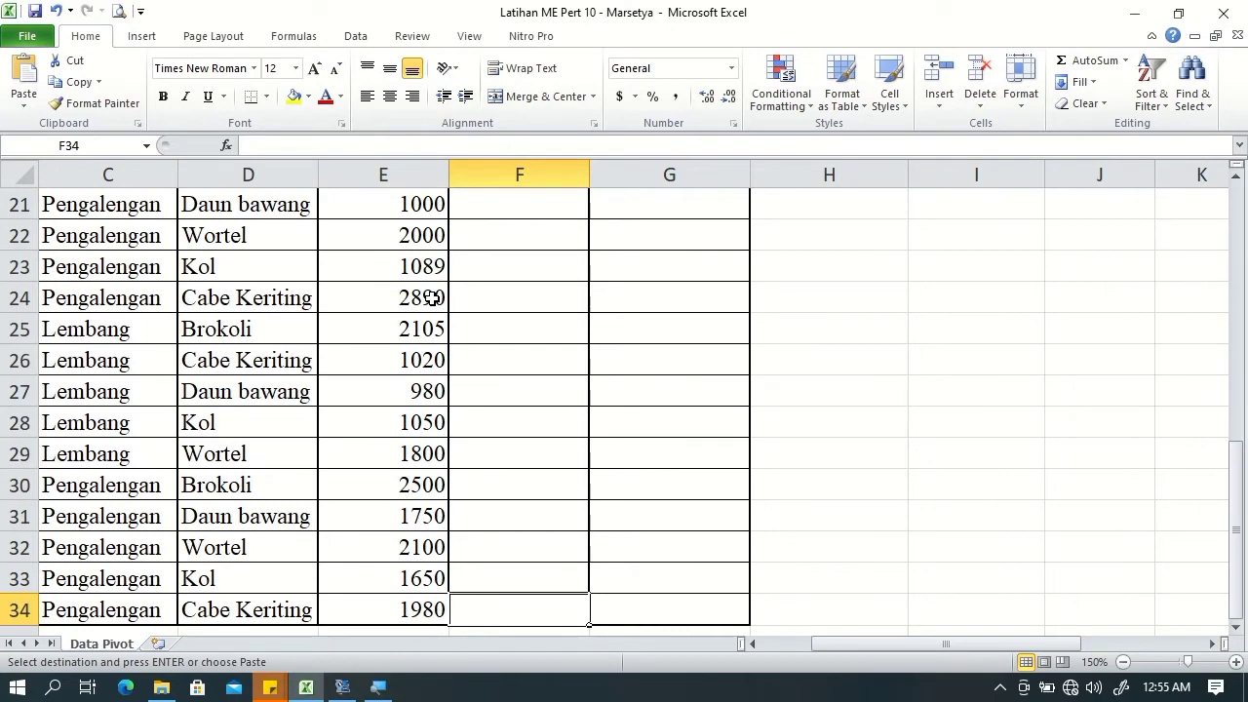
pyautogui.hotkey('ctrl', 'shift', 'Up')
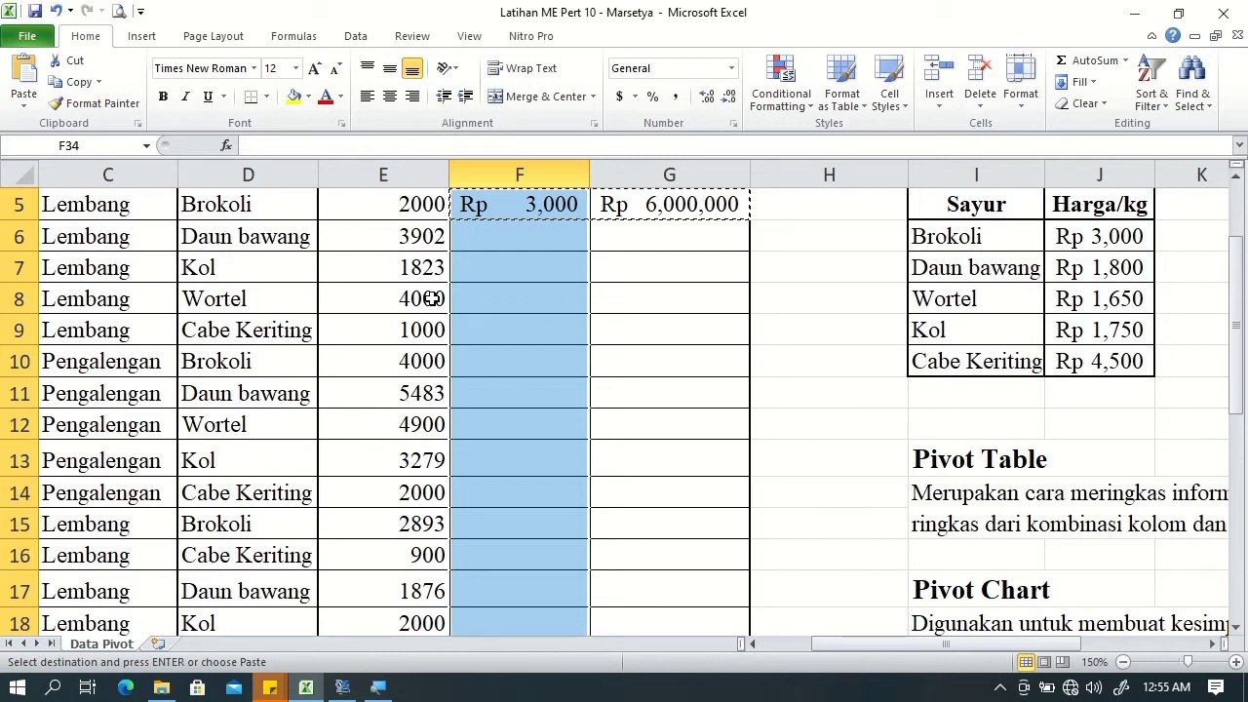
pyautogui.hotkey('ctrl', 'v')
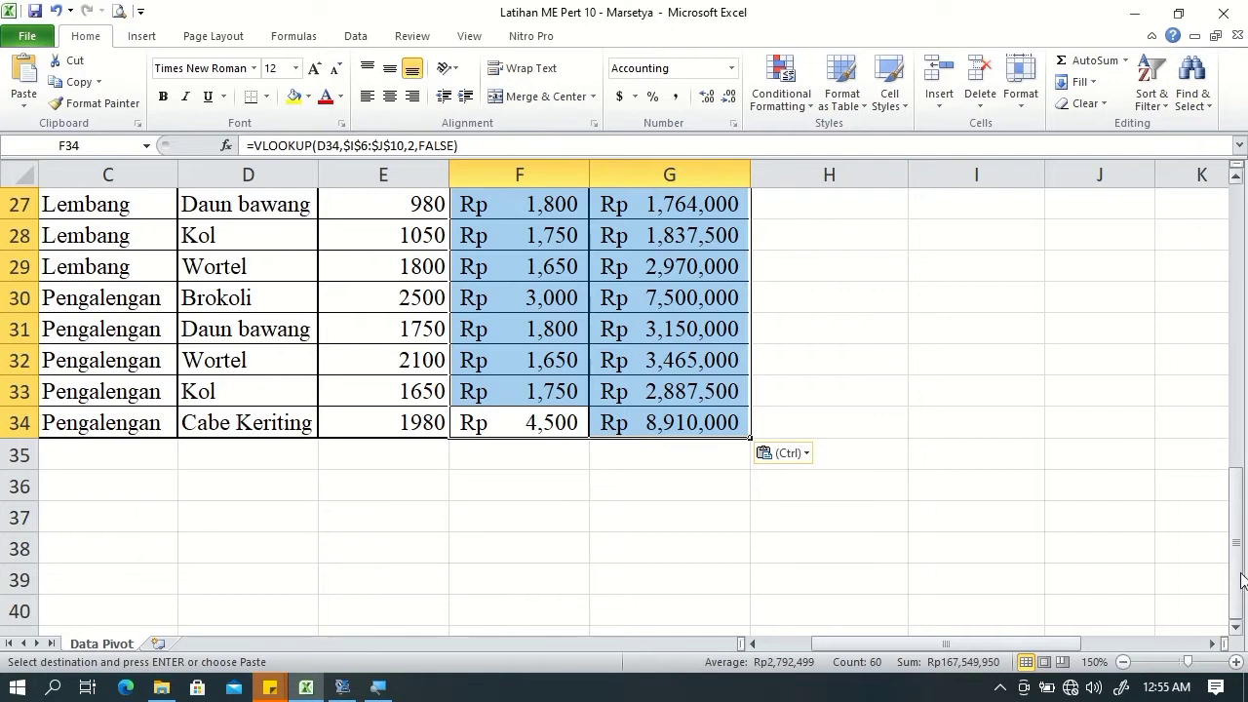
pyautogui.click(635, 400)
pyautogui.moveTo(570, 417); pyautogui.dragTo(640, 432)
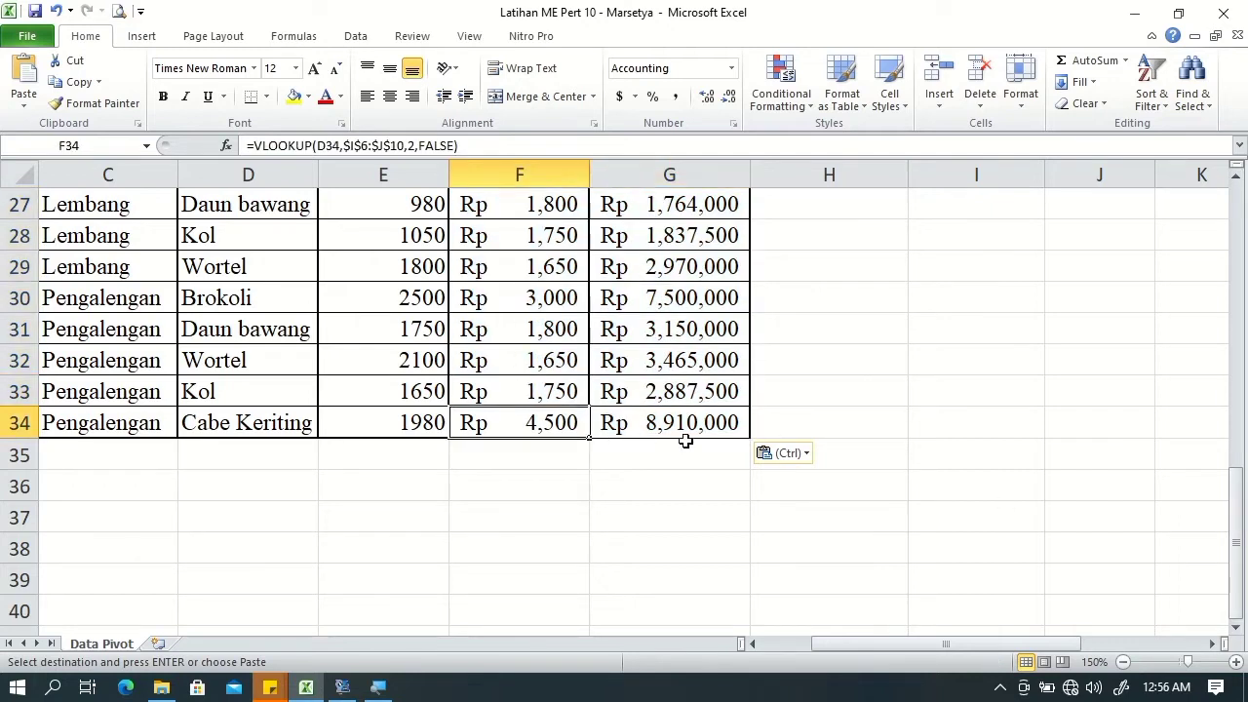
# Step: Add a bottom border under cells F34:G34 through Format Cells
pyautogui.rightClick(645, 433)
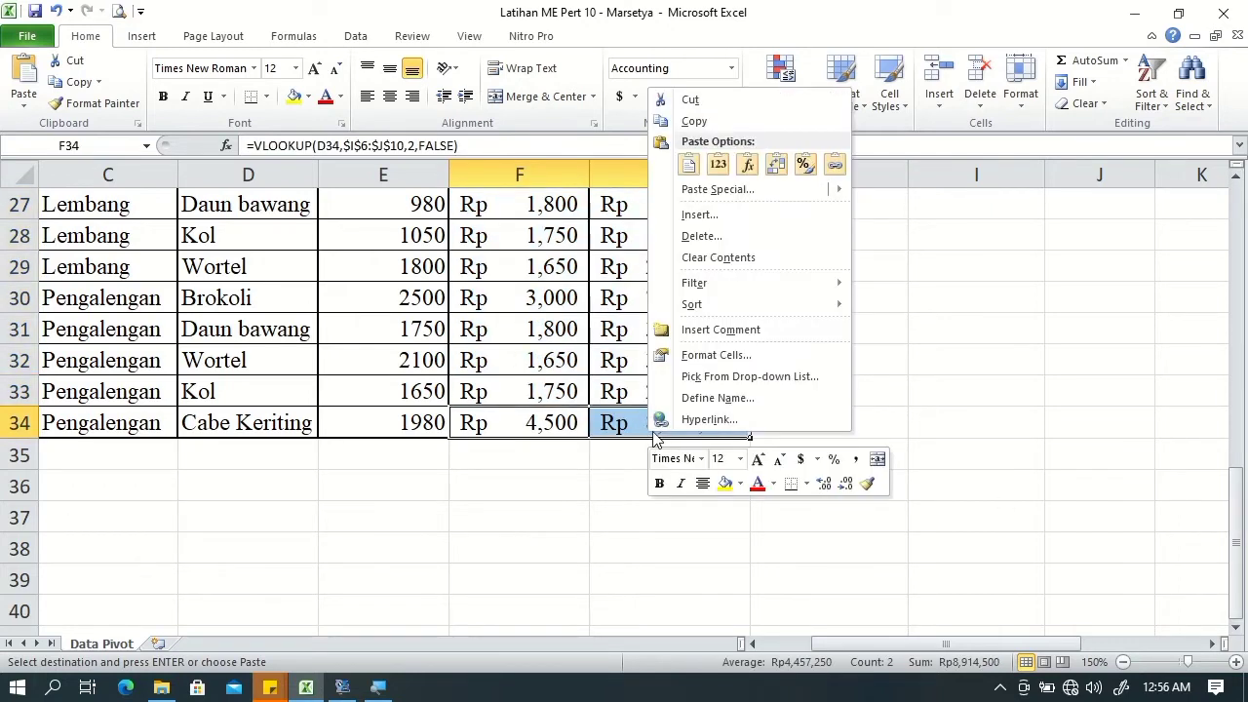
pyautogui.click(738, 362)
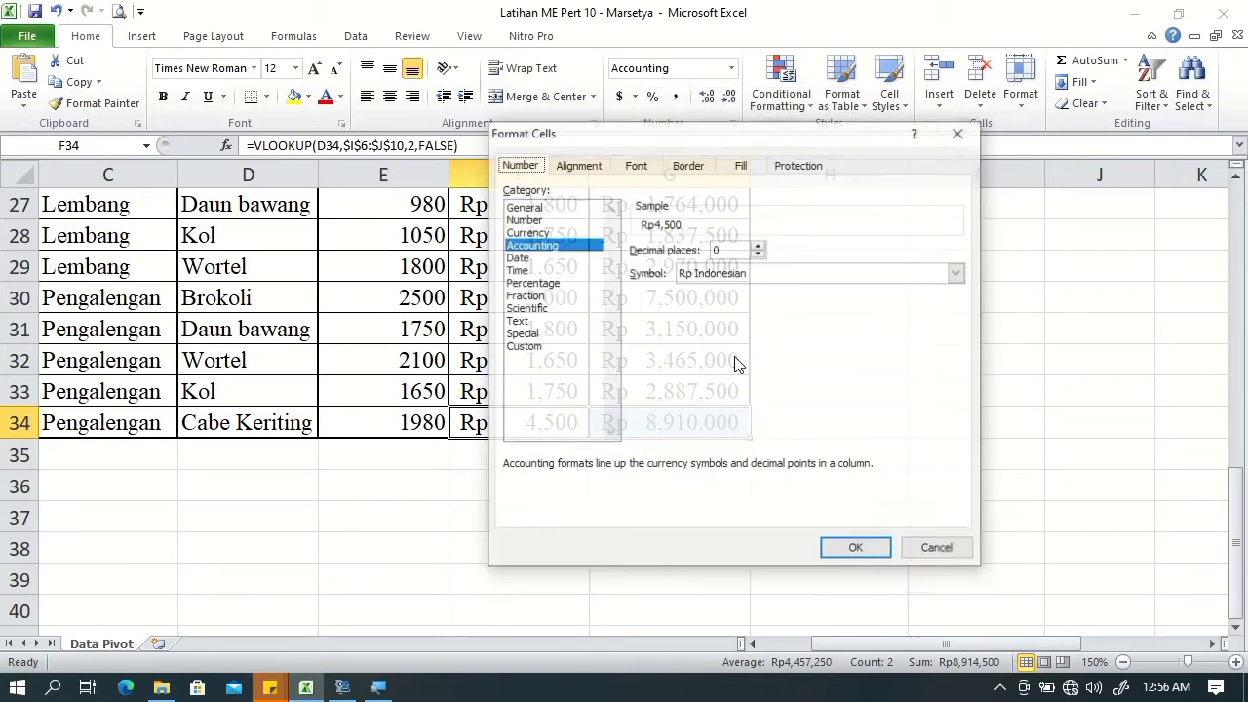
pyautogui.click(687, 165)
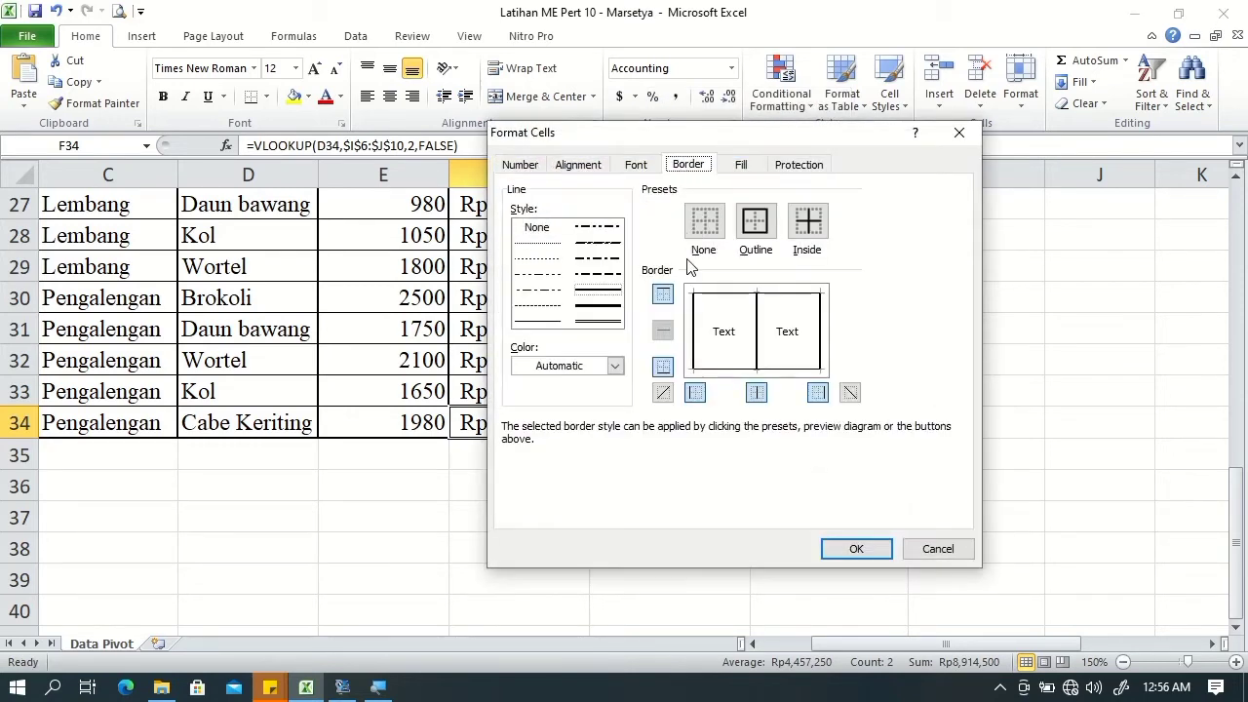
pyautogui.click(733, 369)
pyautogui.click(882, 549)
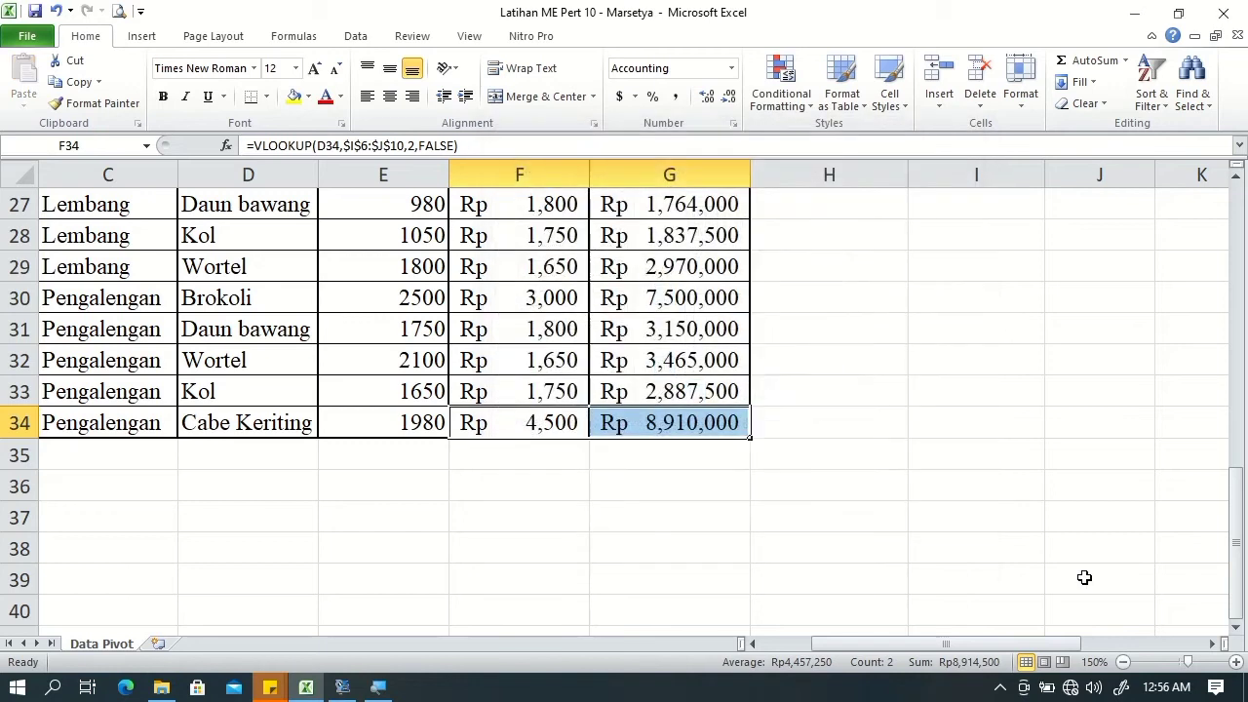
pyautogui.moveTo(1238, 551); pyautogui.dragTo(1197, 262)
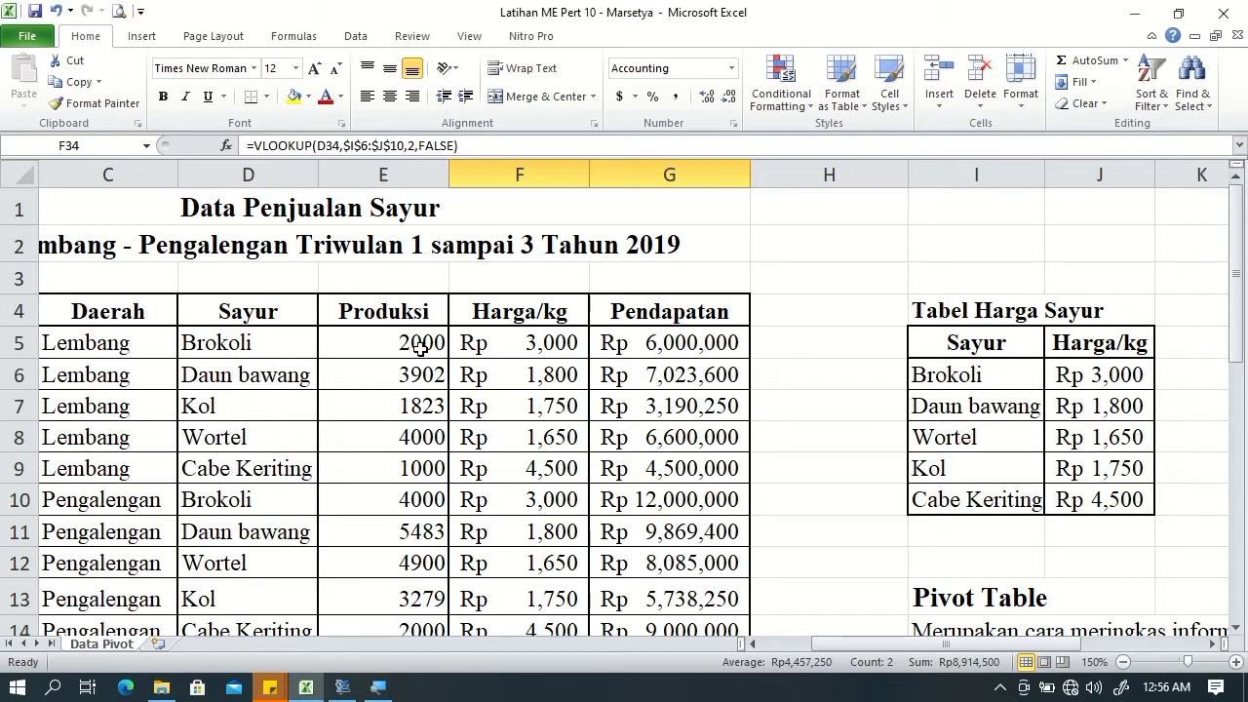
# Step: Apply the custom format # "kg" to Produksi cells E5:E34, e.g. 2000 kg
pyautogui.click(421, 349)
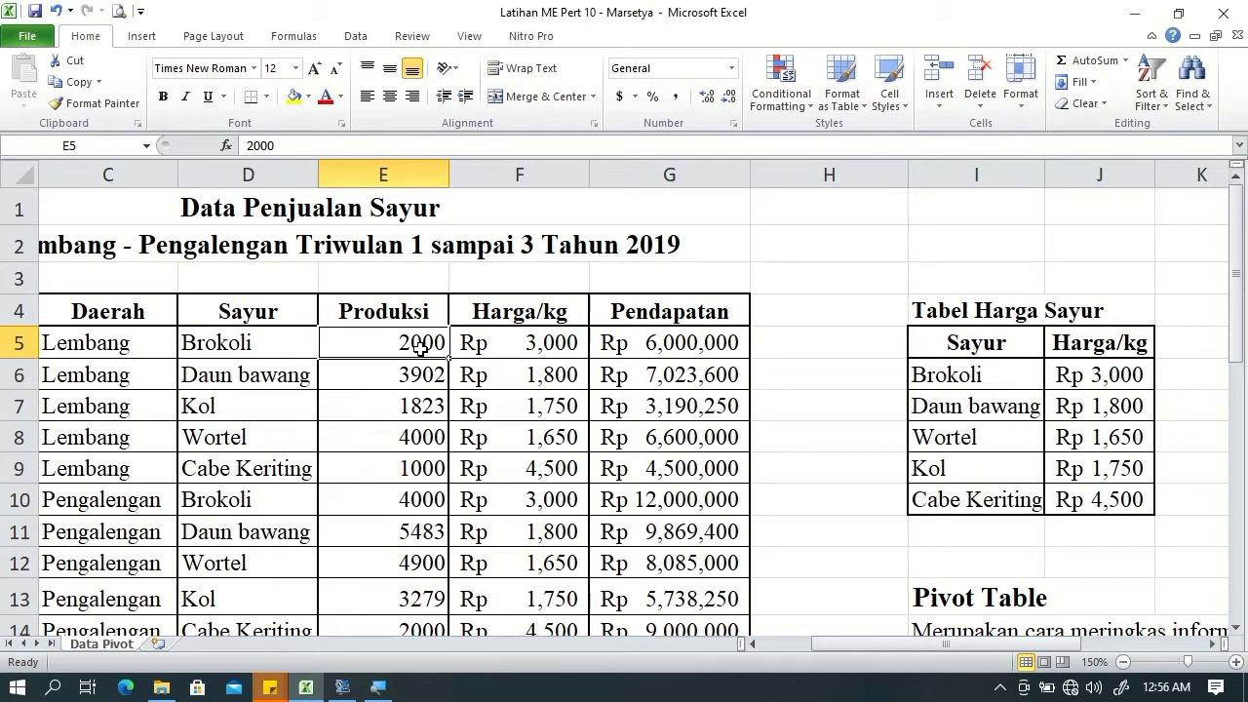
pyautogui.hotkey('ctrl', 'shift', 'Down')
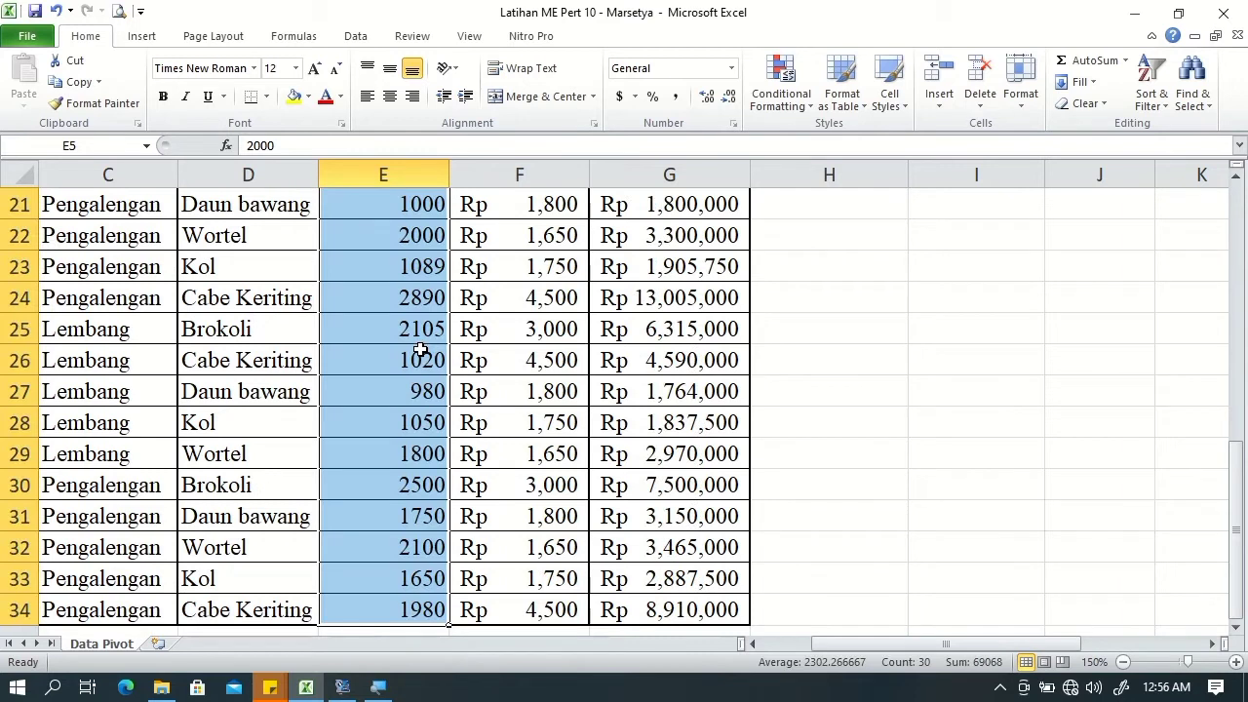
pyautogui.rightClick(420, 349)
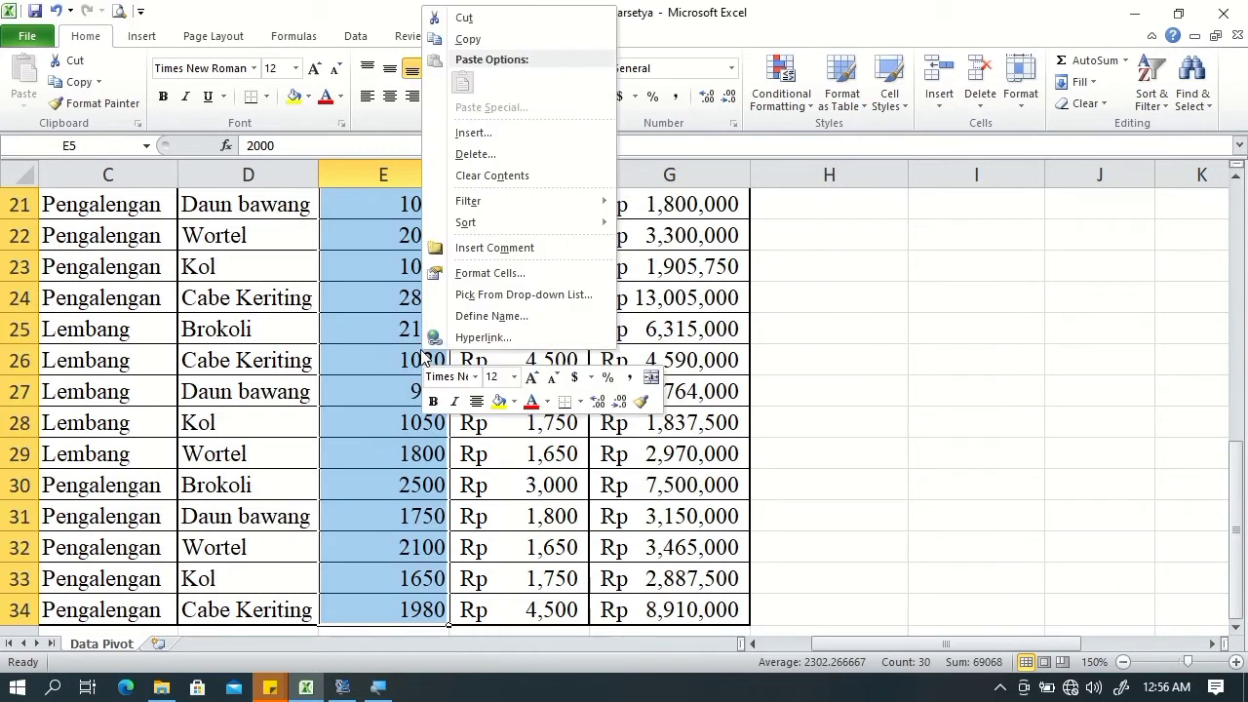
pyautogui.click(489, 273)
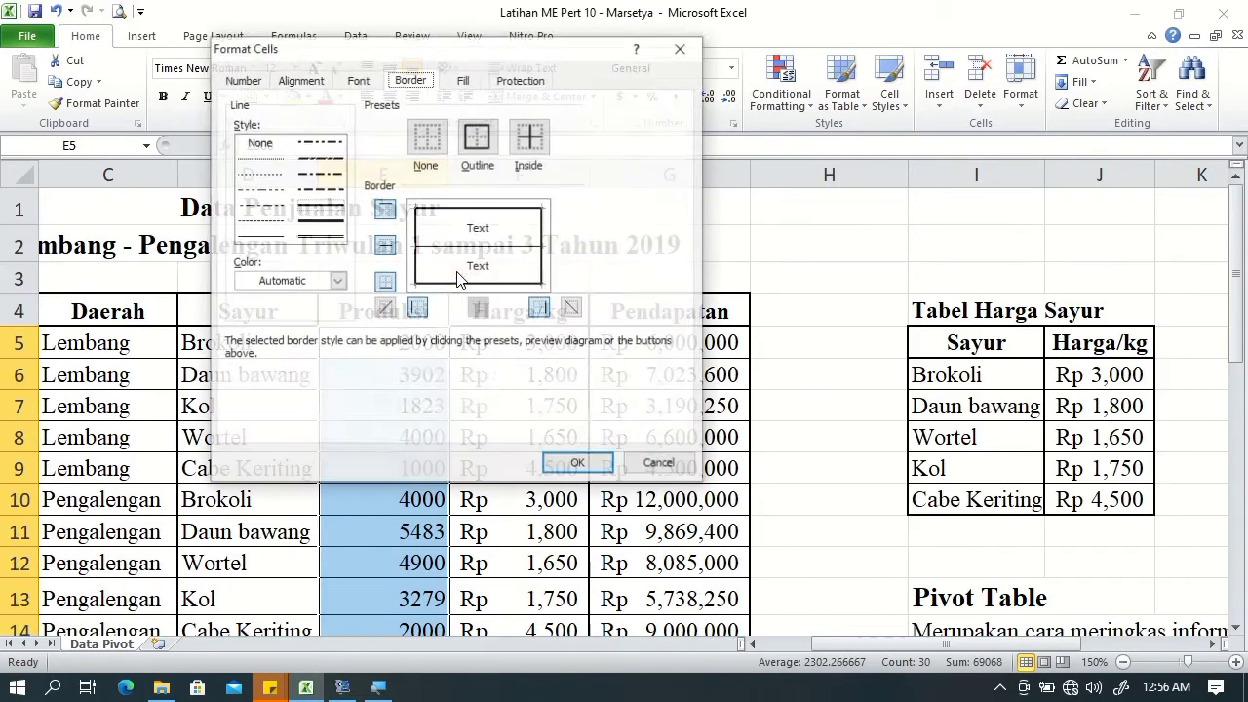
pyautogui.click(253, 84)
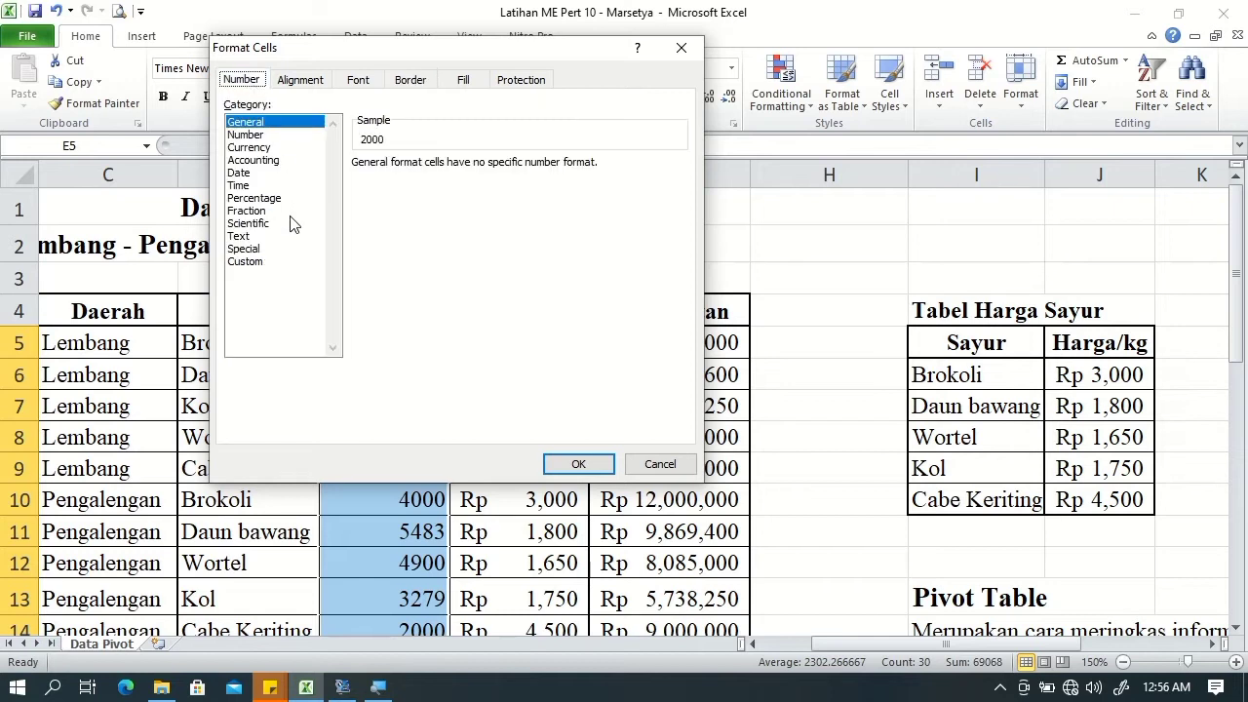
pyautogui.click(261, 262)
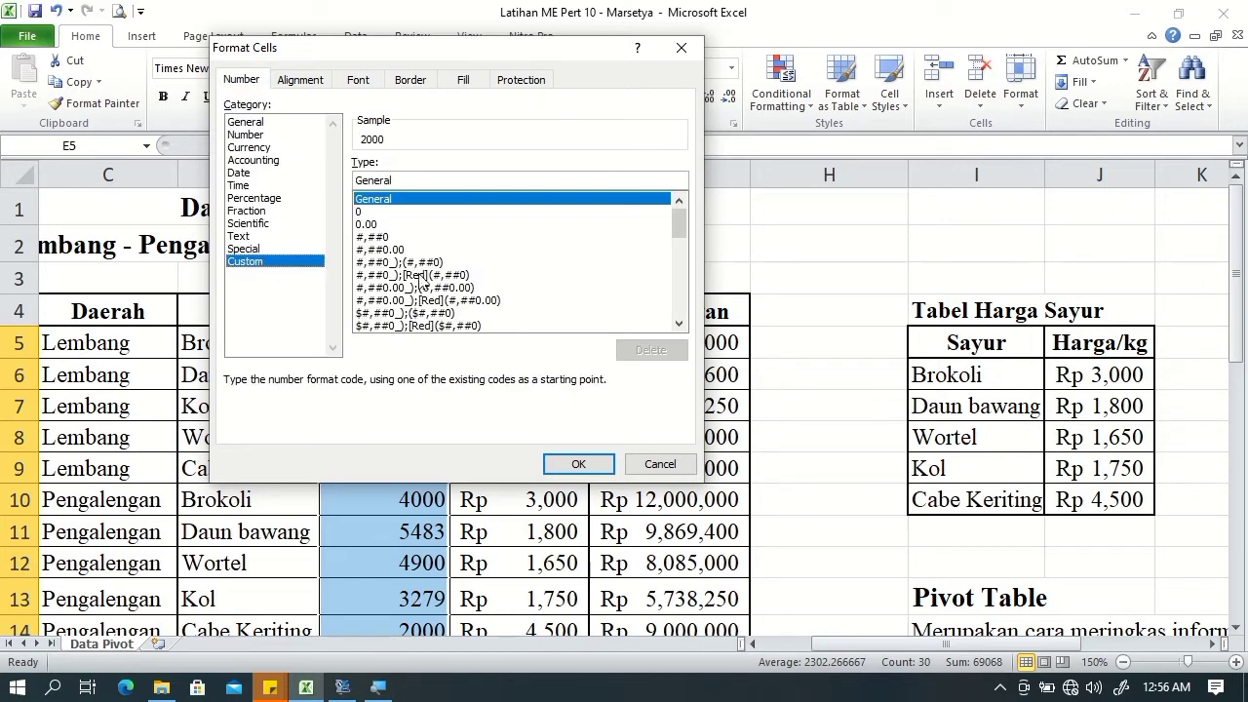
pyautogui.moveTo(673, 214)
pyautogui.mouseDown()
pyautogui.moveTo(690, 315)
pyautogui.moveTo(679, 209)
pyautogui.mouseUp()
pyautogui.doubleClick(473, 180)
pyautogui.press('BackSpace')
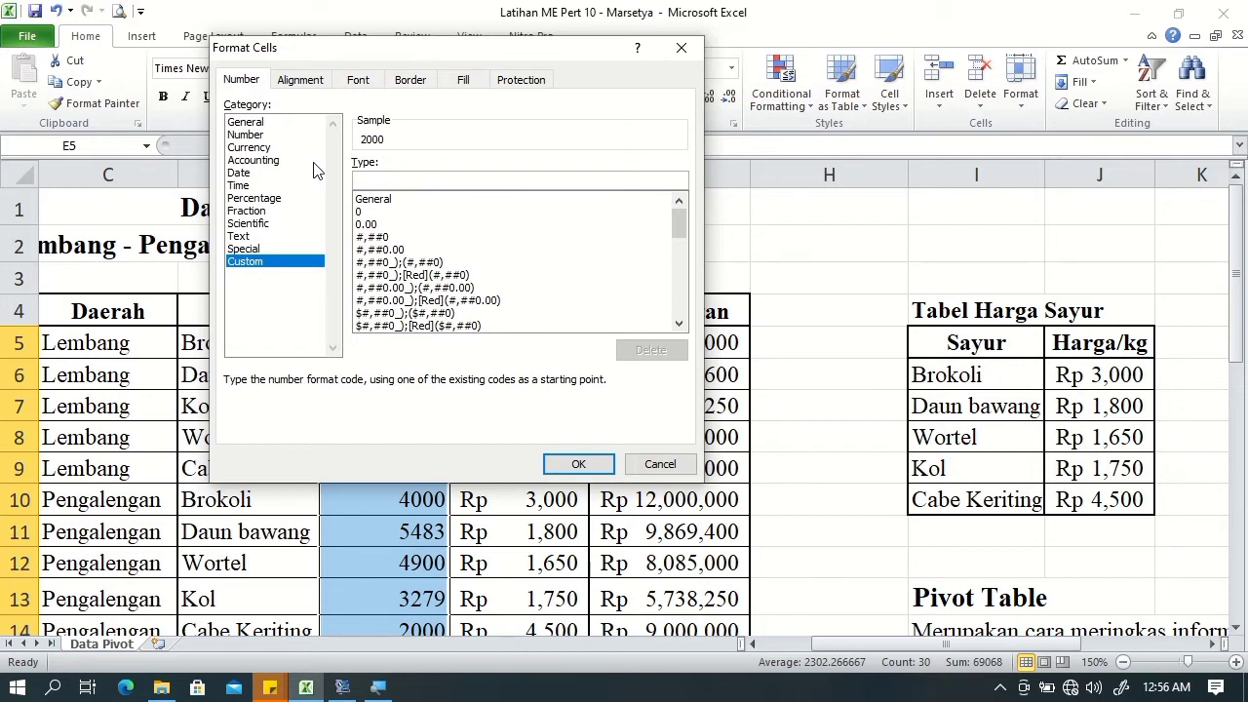
pyautogui.write('# "kg')
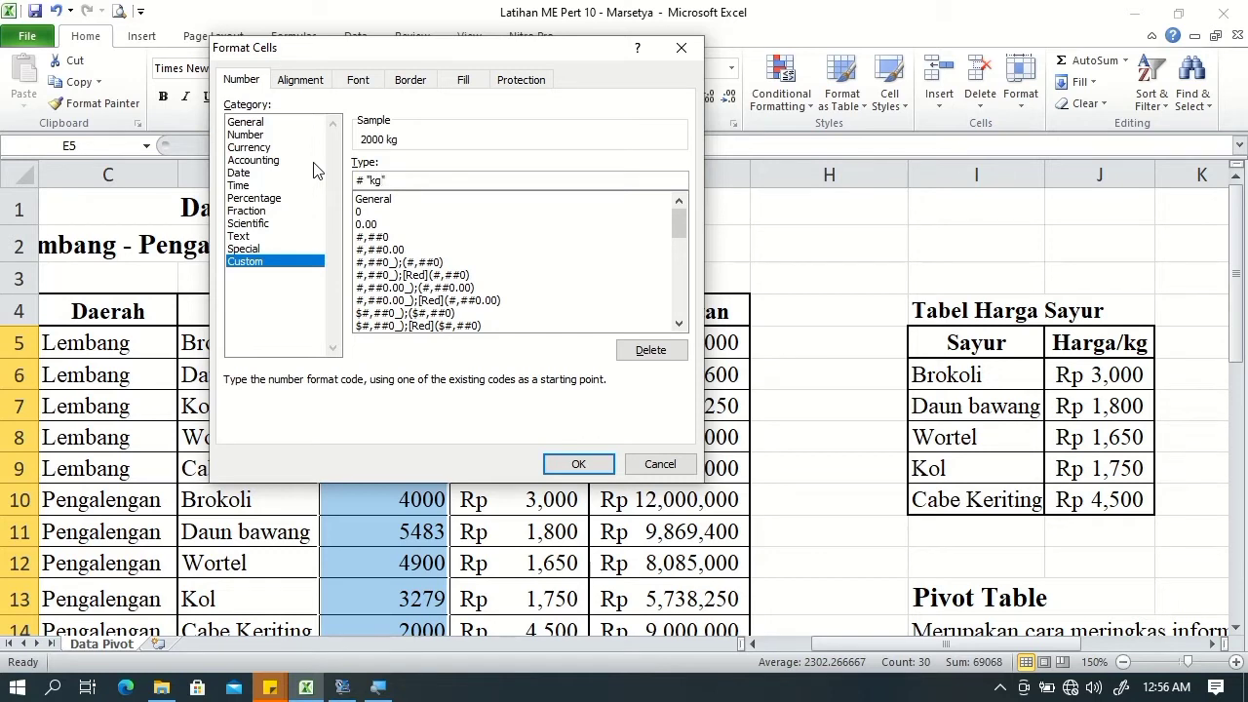
pyautogui.click(579, 464)
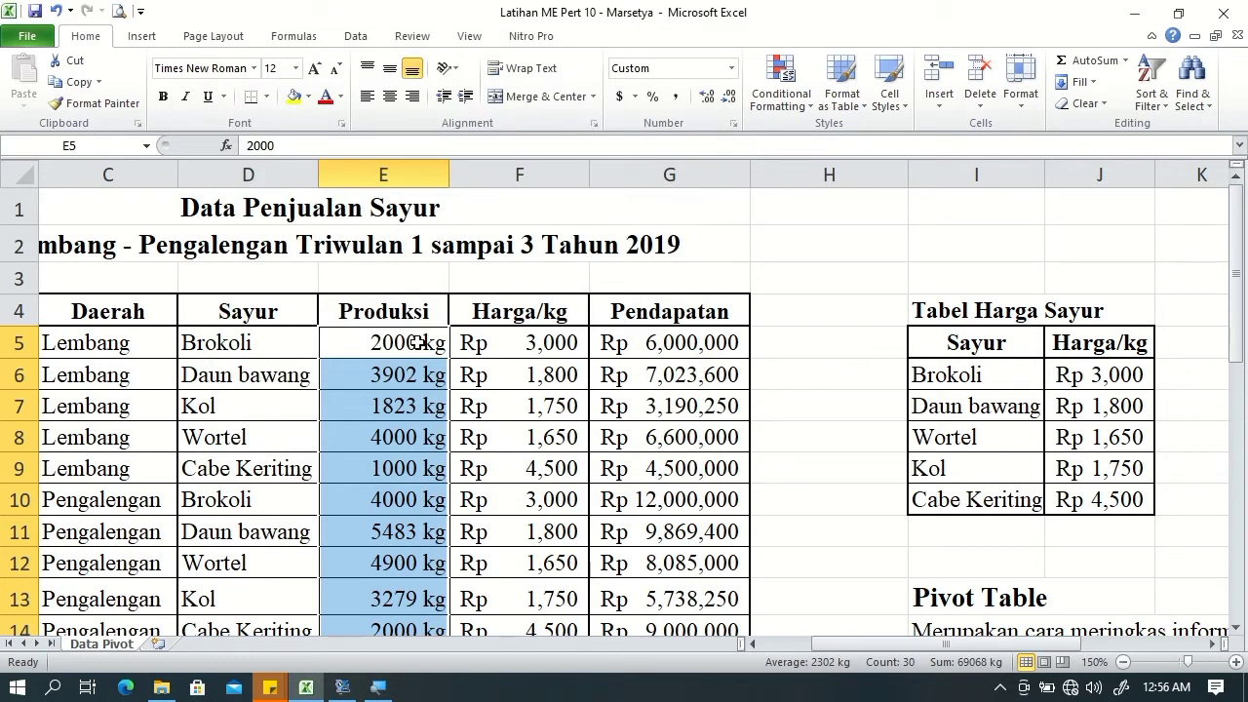
pyautogui.click(438, 337)
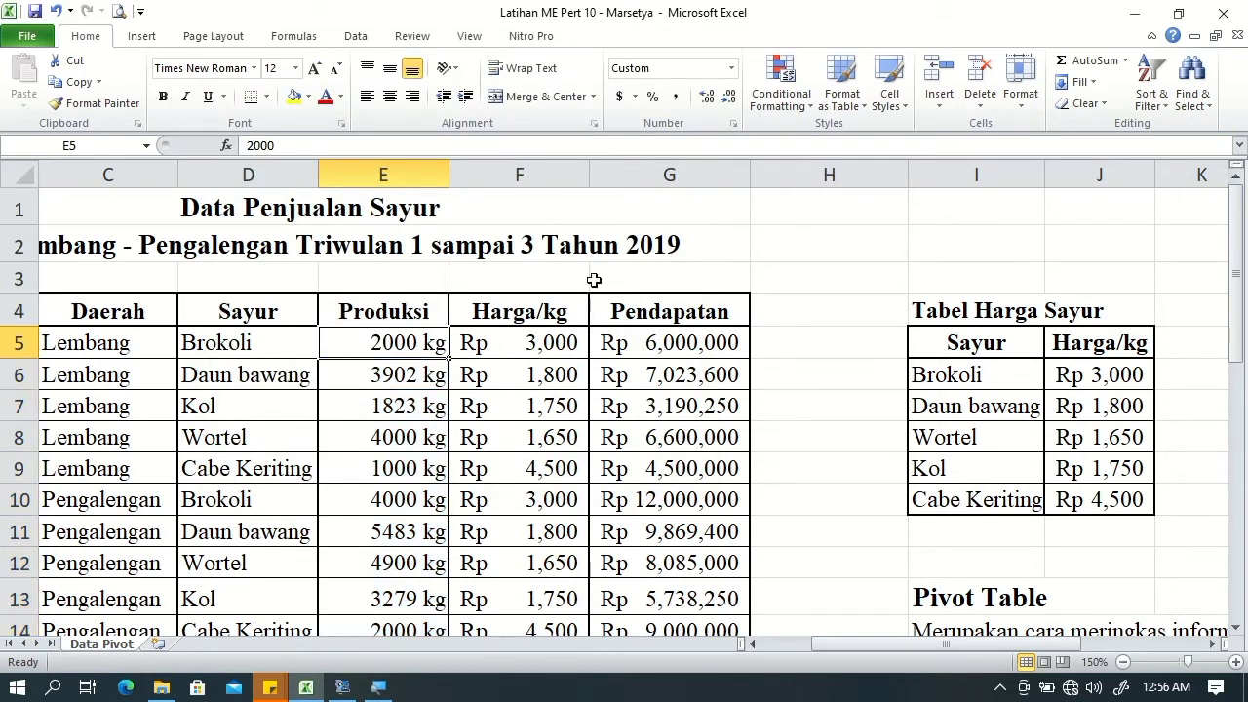
# Step: With cell A5 selected, open the PivotTable dropdown on the Insert ribbon
pyautogui.moveTo(915, 642); pyautogui.dragTo(882, 642)
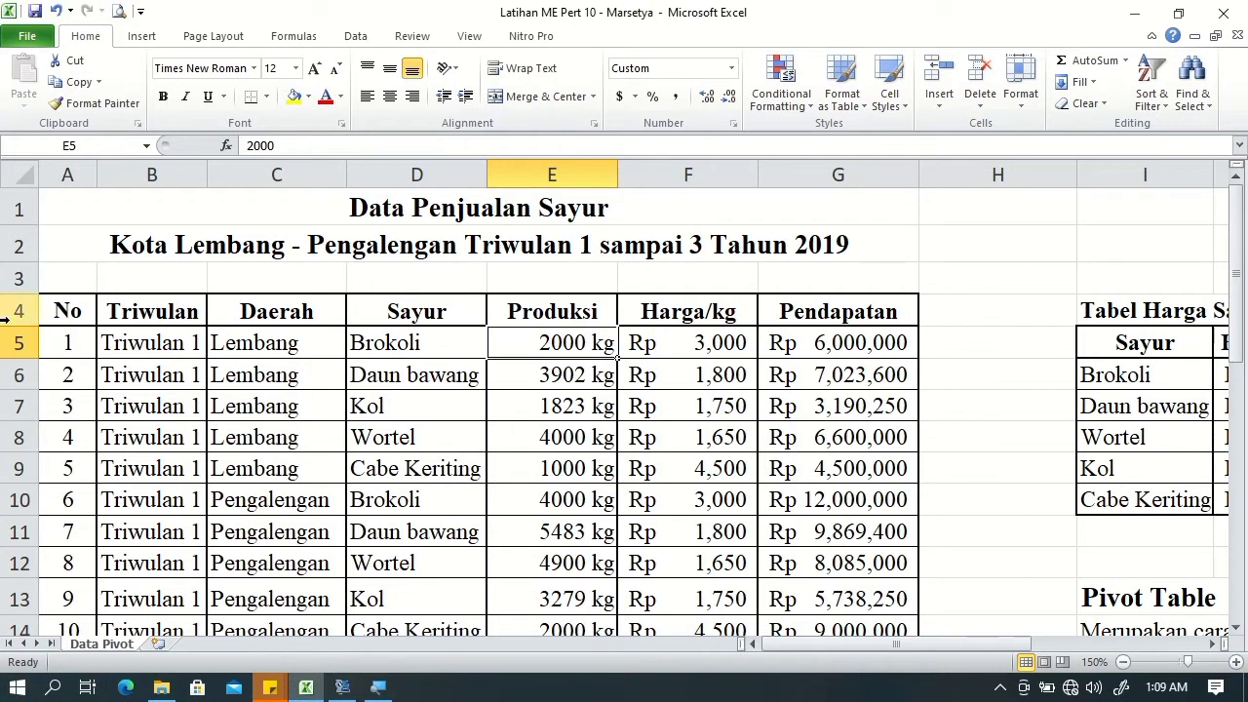
pyautogui.click(63, 343)
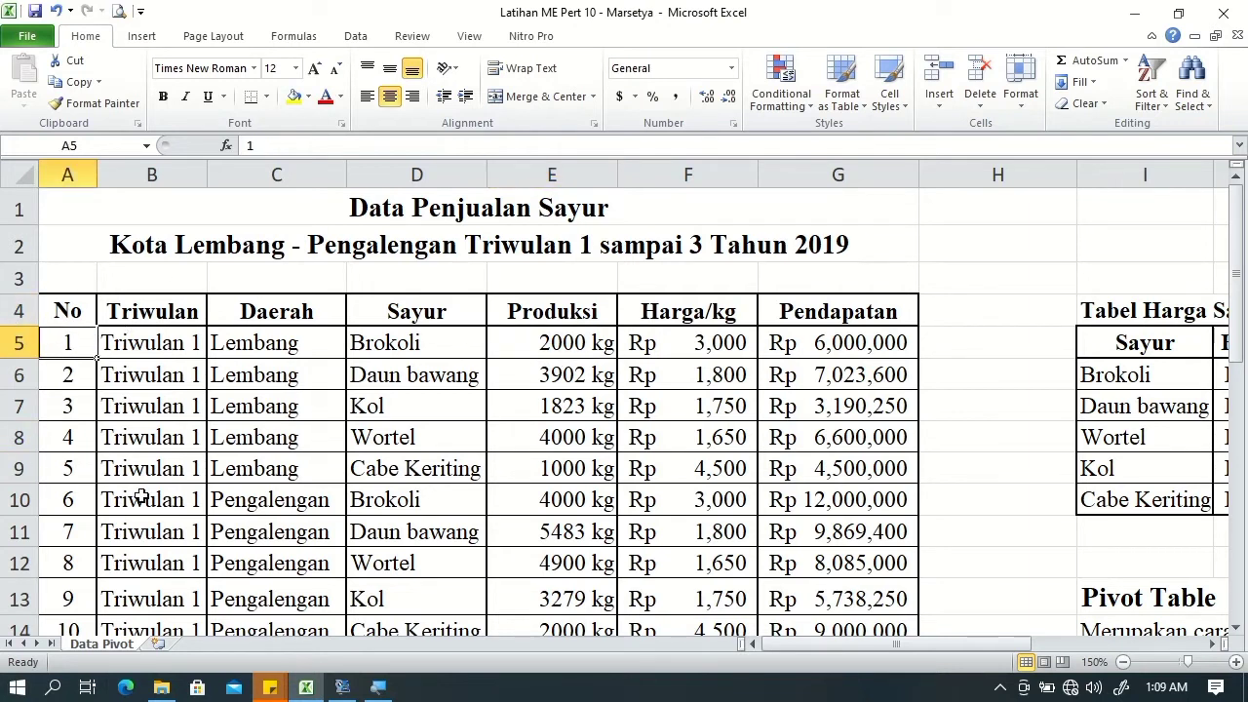
pyautogui.click(142, 37)
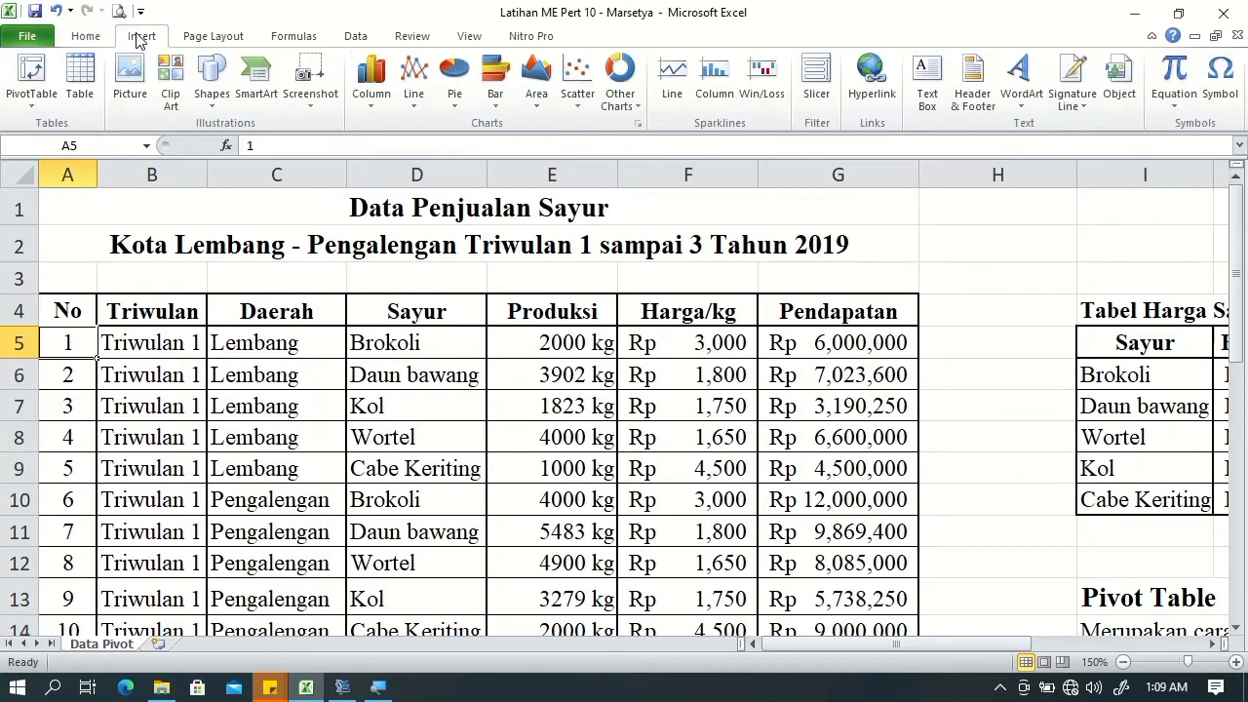
pyautogui.click(31, 109)
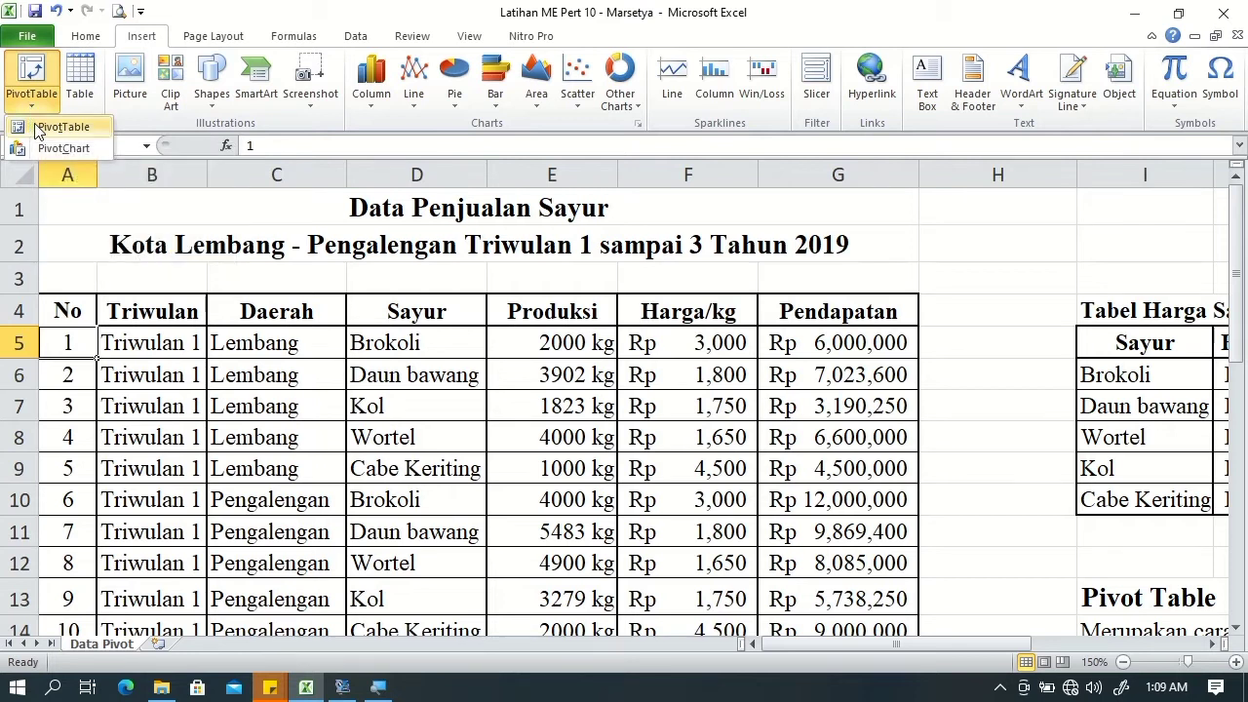
# Step: Choose PivotTable, using range 'Data Pivot'!$A$4:$G$34 placed on a New Worksheet
pyautogui.click(40, 130)
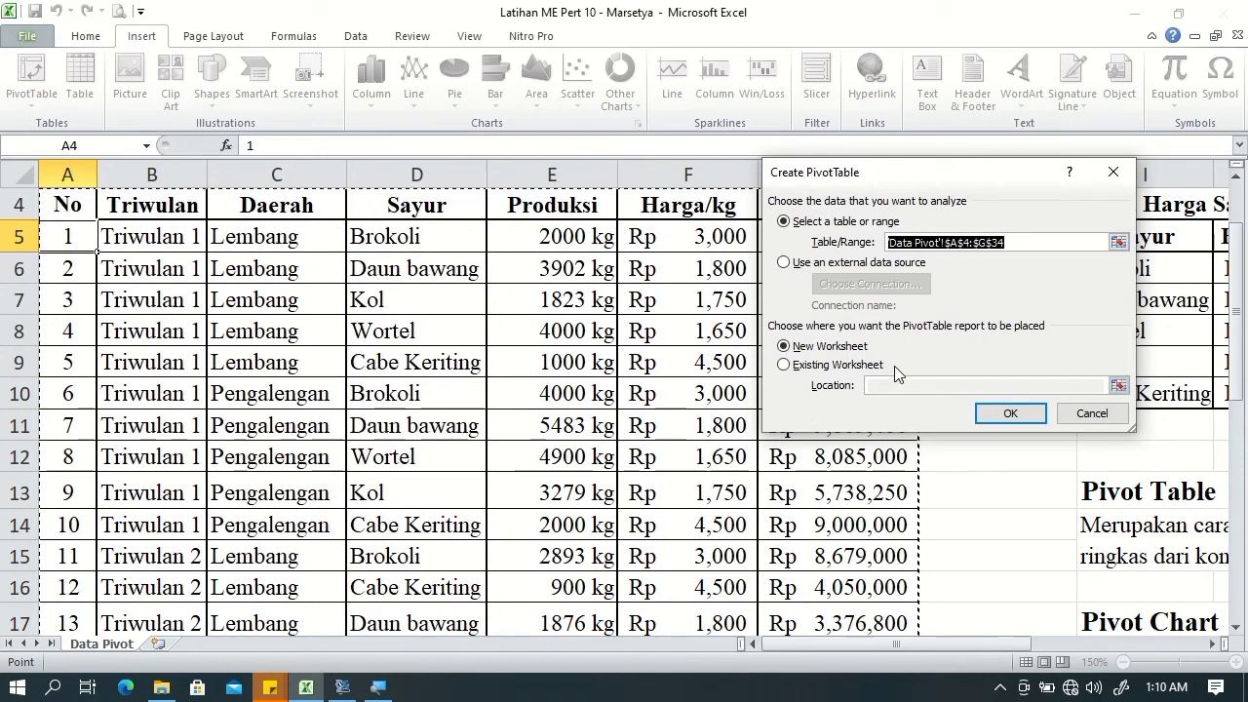
pyautogui.click(979, 414)
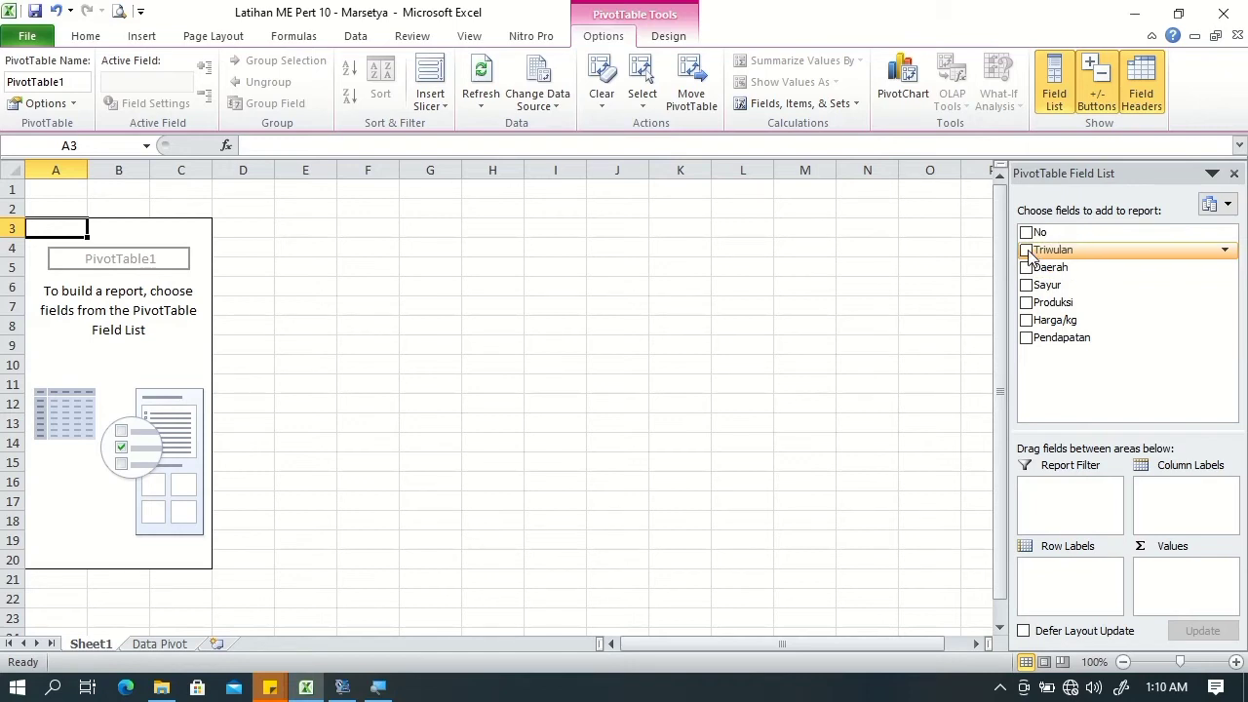
pyautogui.click(1027, 250)
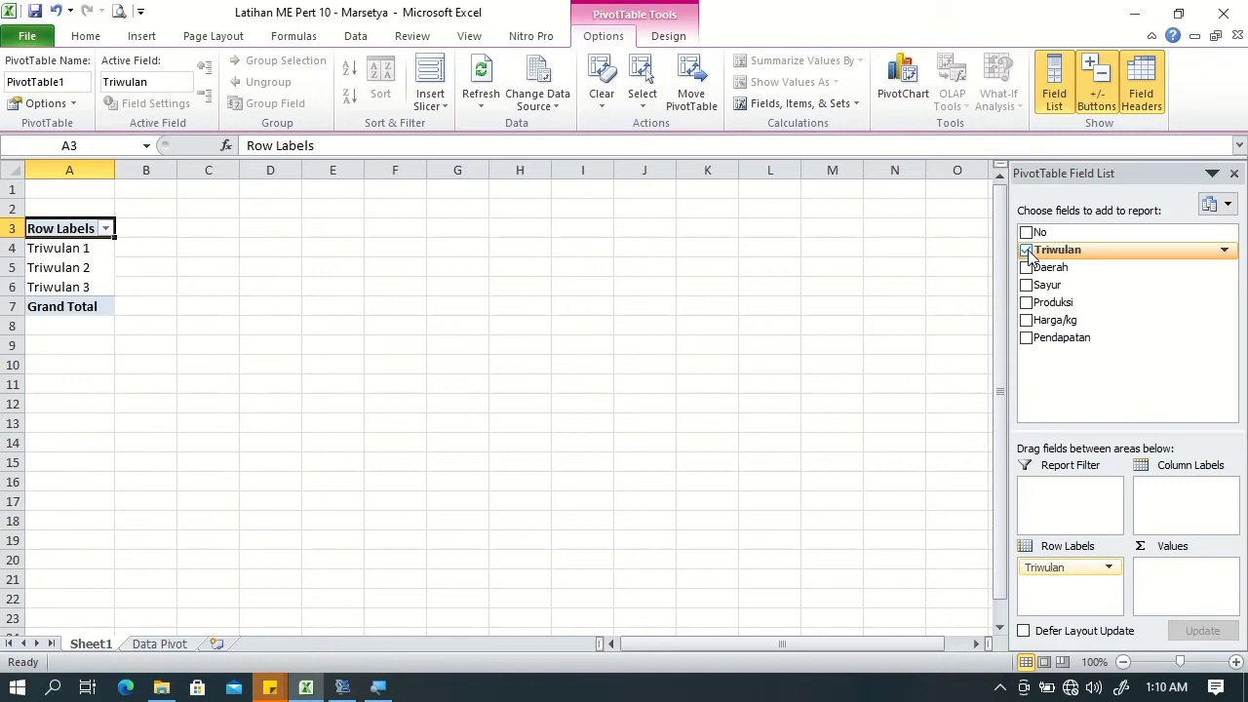
pyautogui.click(1027, 250)
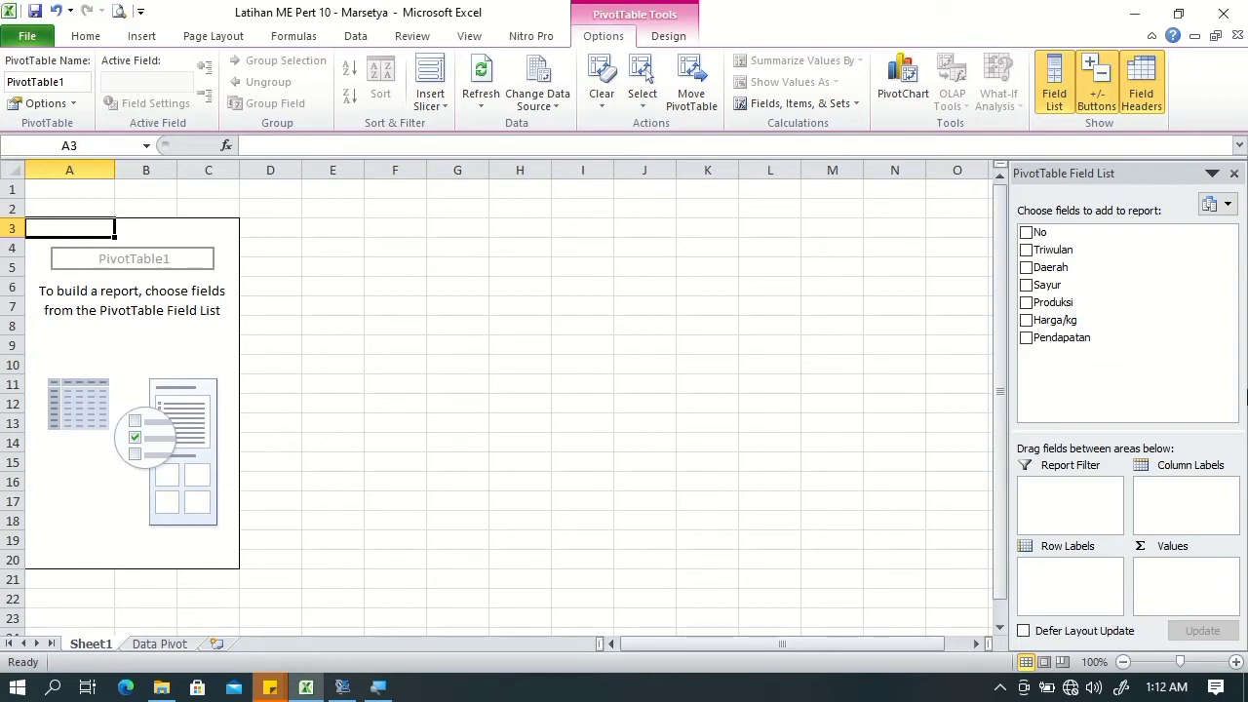
# Step: Tick Triwulan, Daerah, Sayur, Produksi and Pendapatan in the PivotTable Field List
pyautogui.click(1027, 250)
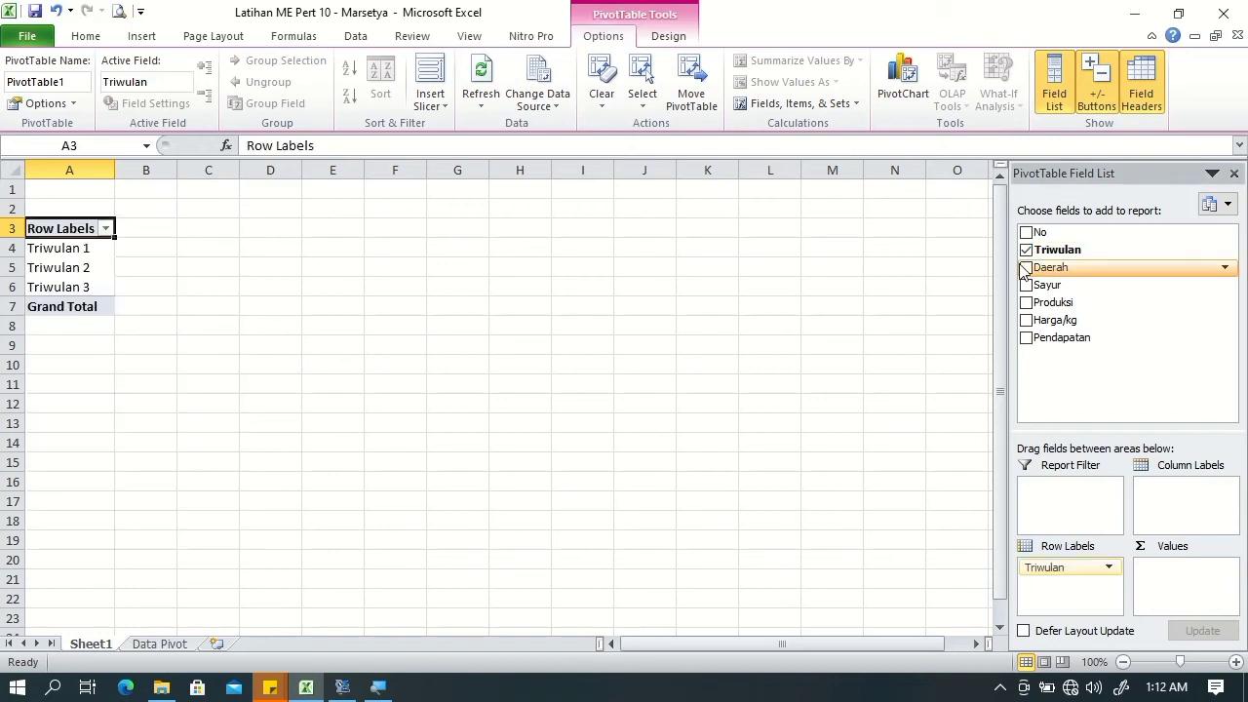
pyautogui.click(1028, 268)
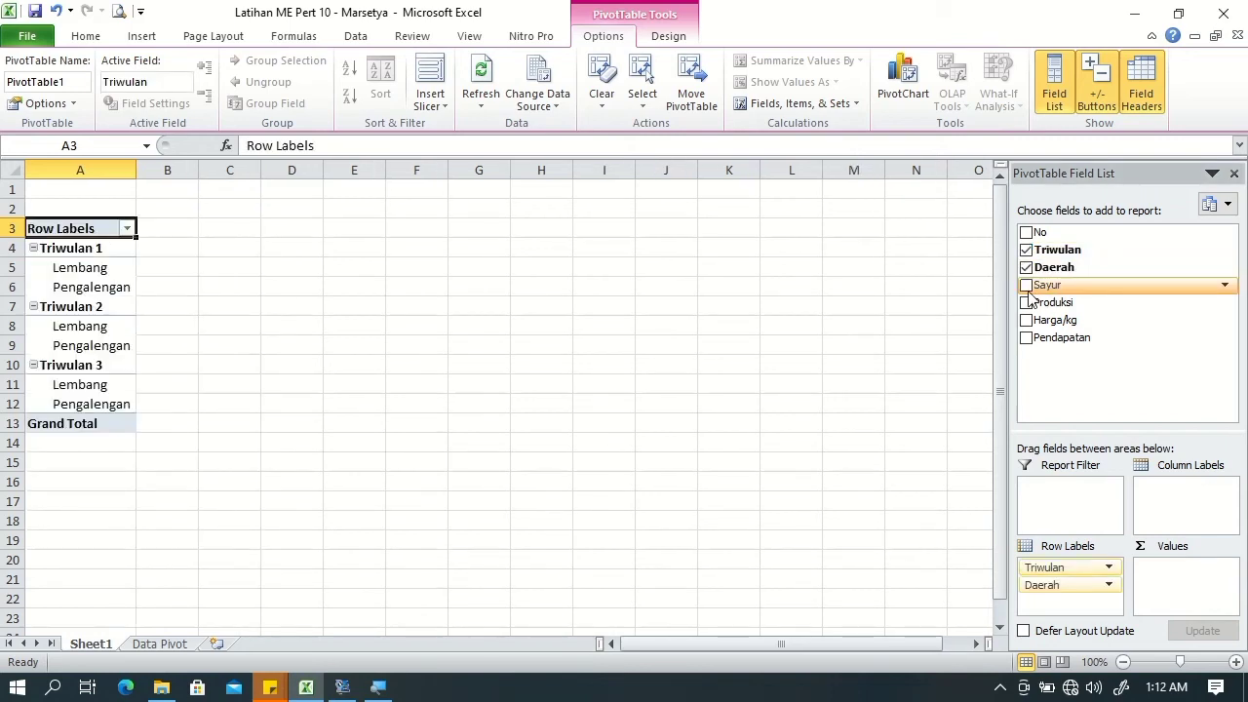
pyautogui.click(1027, 286)
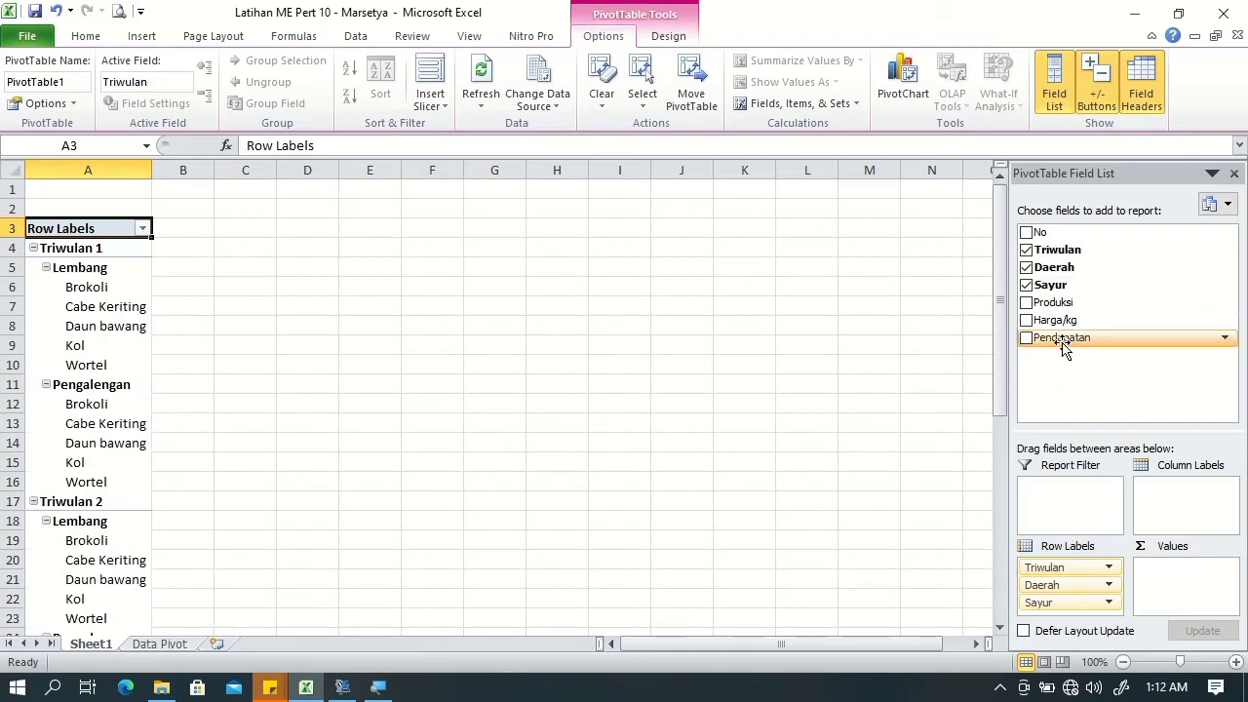
pyautogui.click(1026, 303)
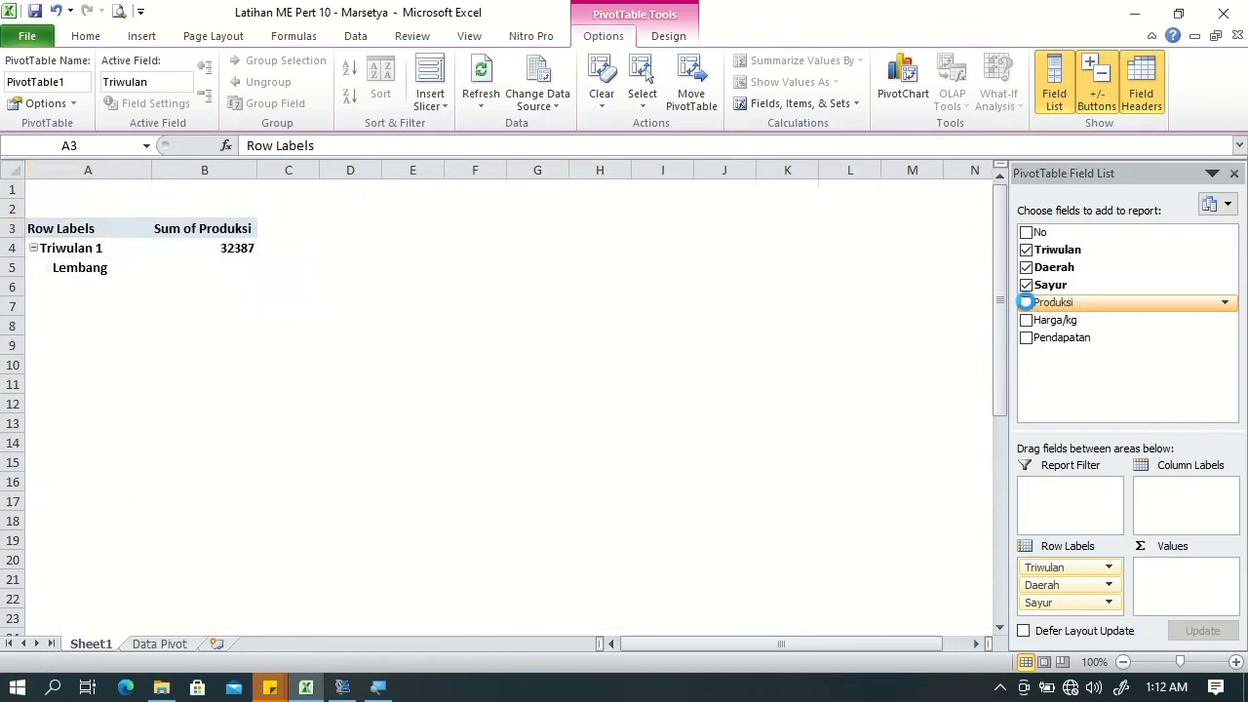
pyautogui.click(1029, 341)
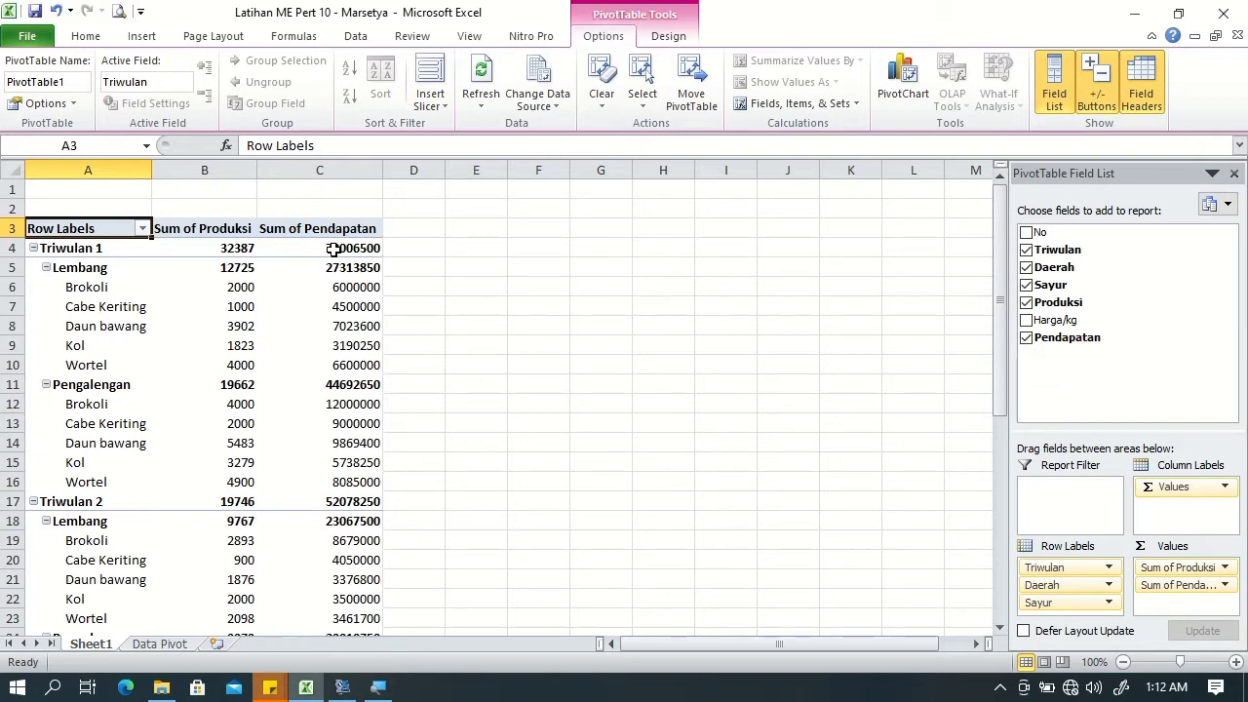
# Step: Open Value Field Settings for Sum of Produksi, keeping Sum as the calculation
pyautogui.moveTo(320, 253)
pyautogui.moveTo(242, 289)
pyautogui.moveTo(195, 243)
pyautogui.click(1223, 568)
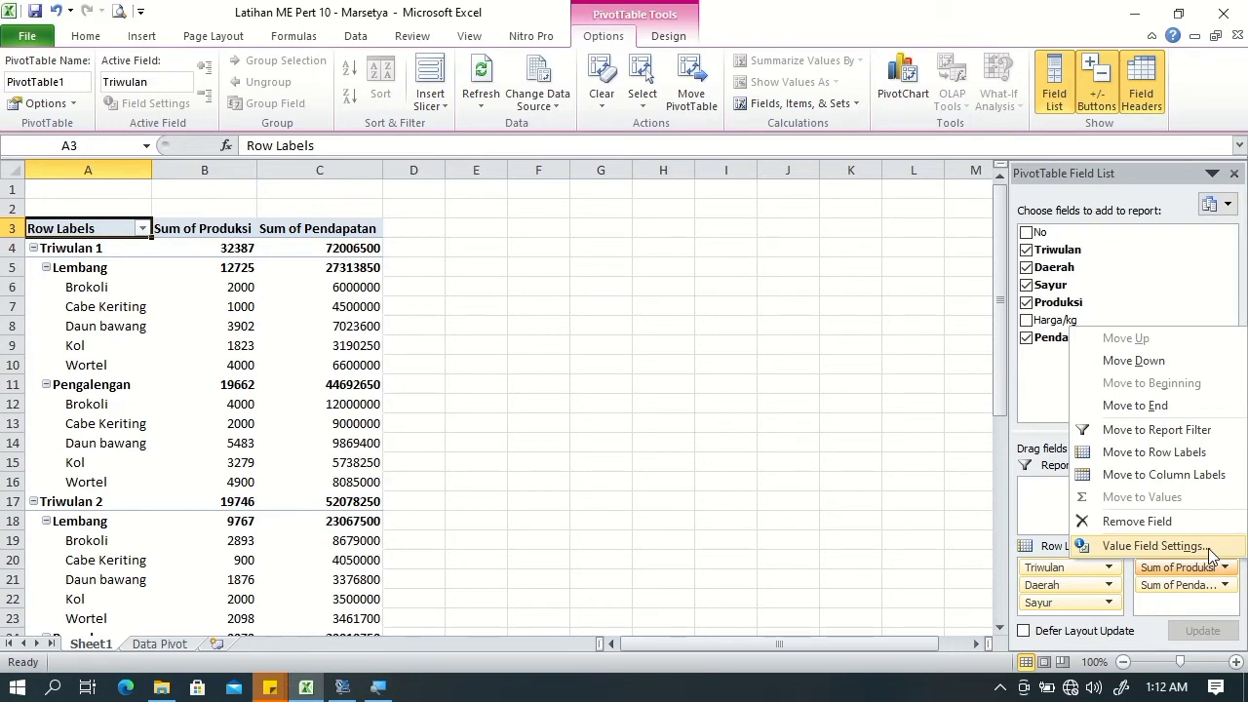
pyautogui.click(1153, 546)
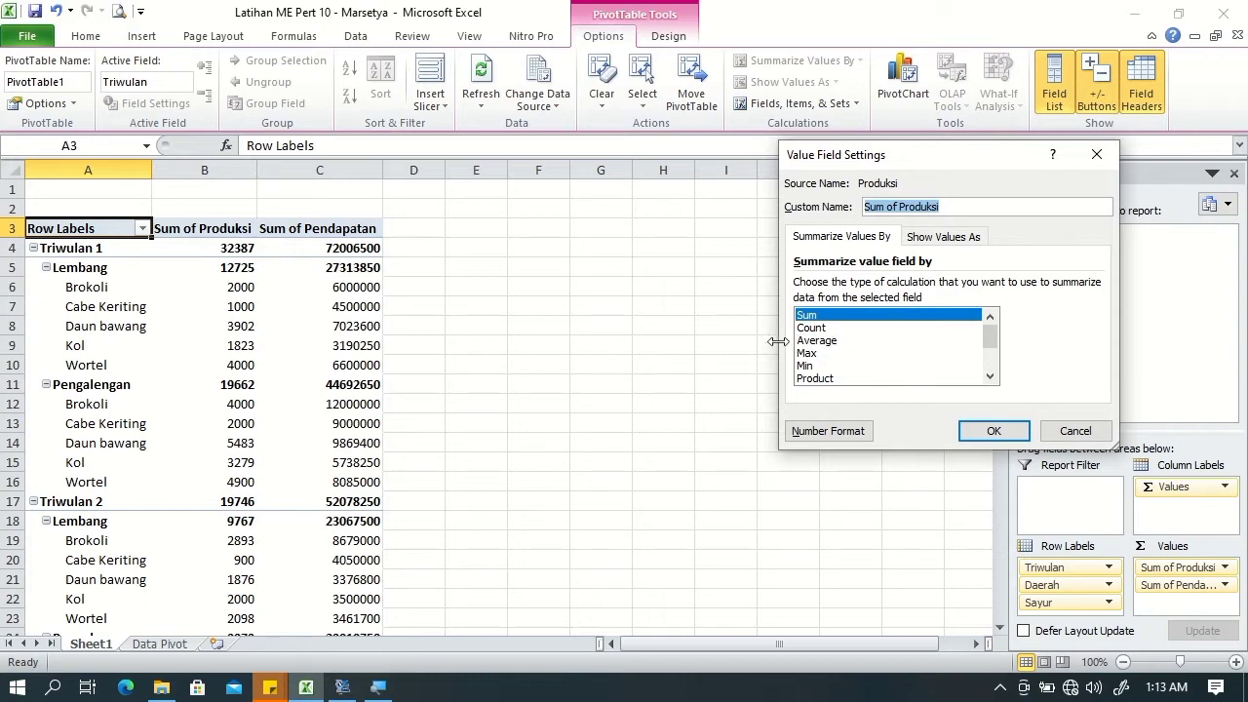
pyautogui.moveTo(993, 337)
pyautogui.mouseDown()
pyautogui.moveTo(994, 375)
pyautogui.moveTo(994, 332)
pyautogui.mouseUp()
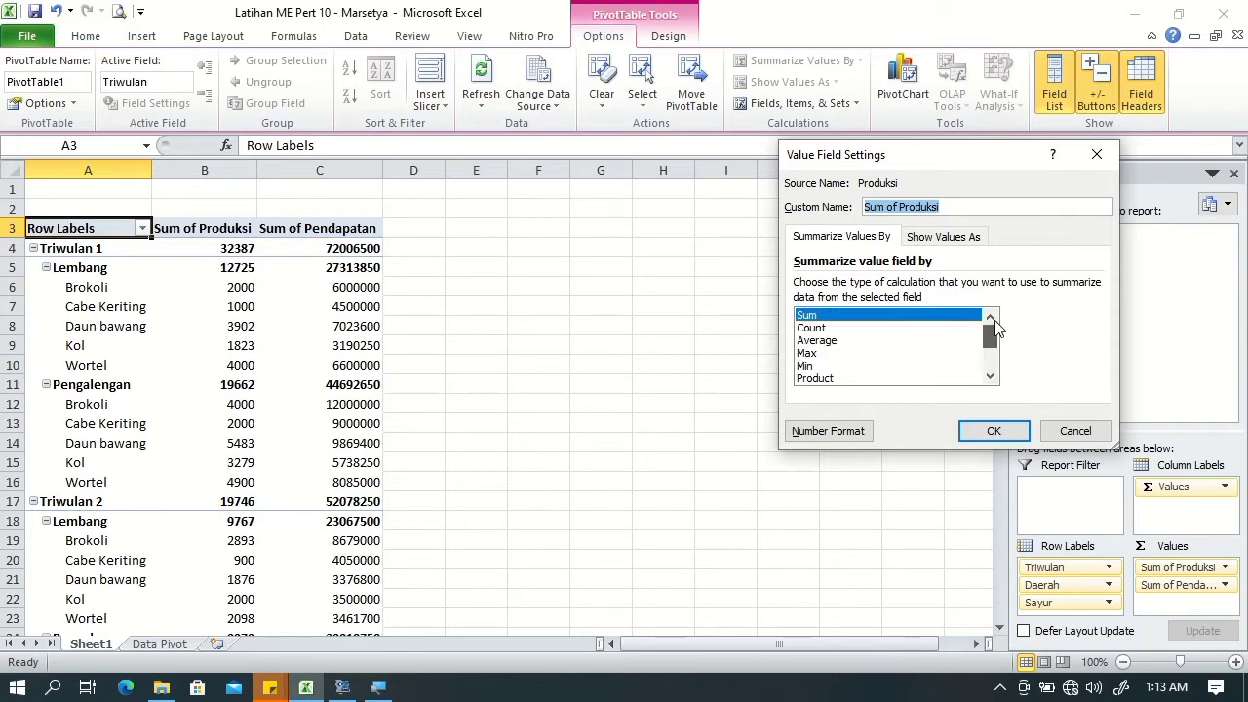
pyautogui.click(831, 317)
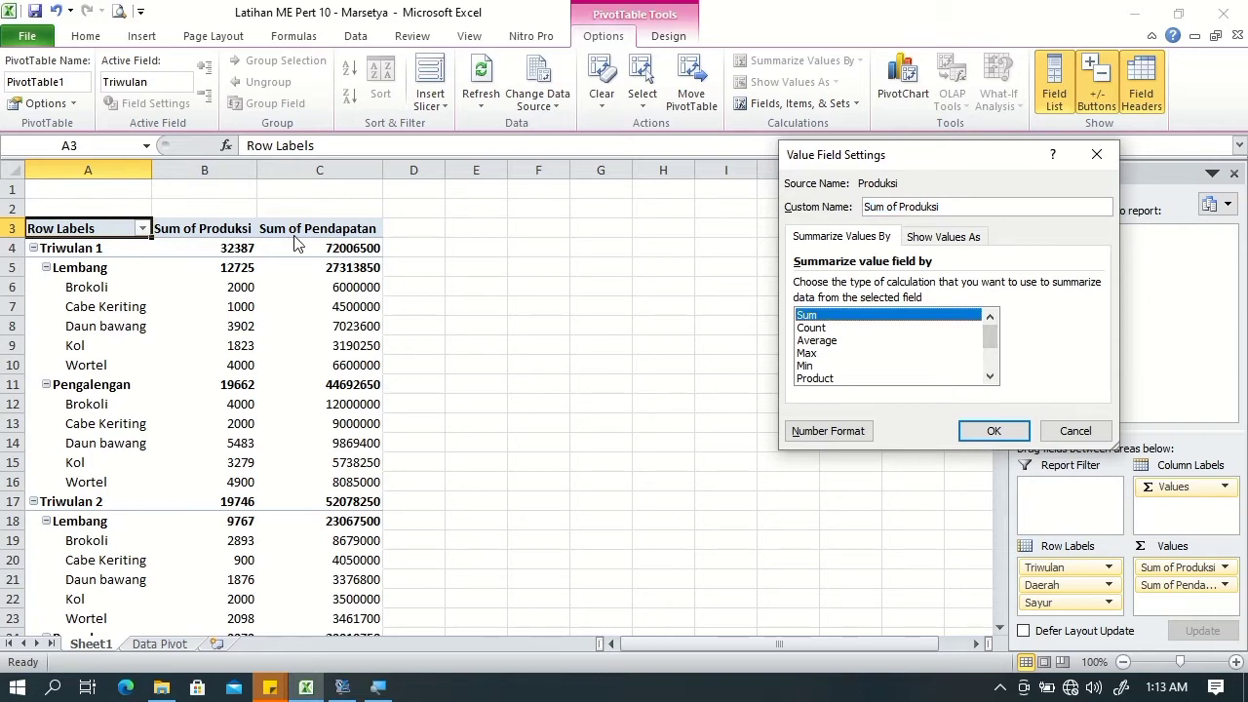
# Step: Apply the custom # "kg" number format to Sum of Produksi, e.g. 32387 kg
pyautogui.click(826, 431)
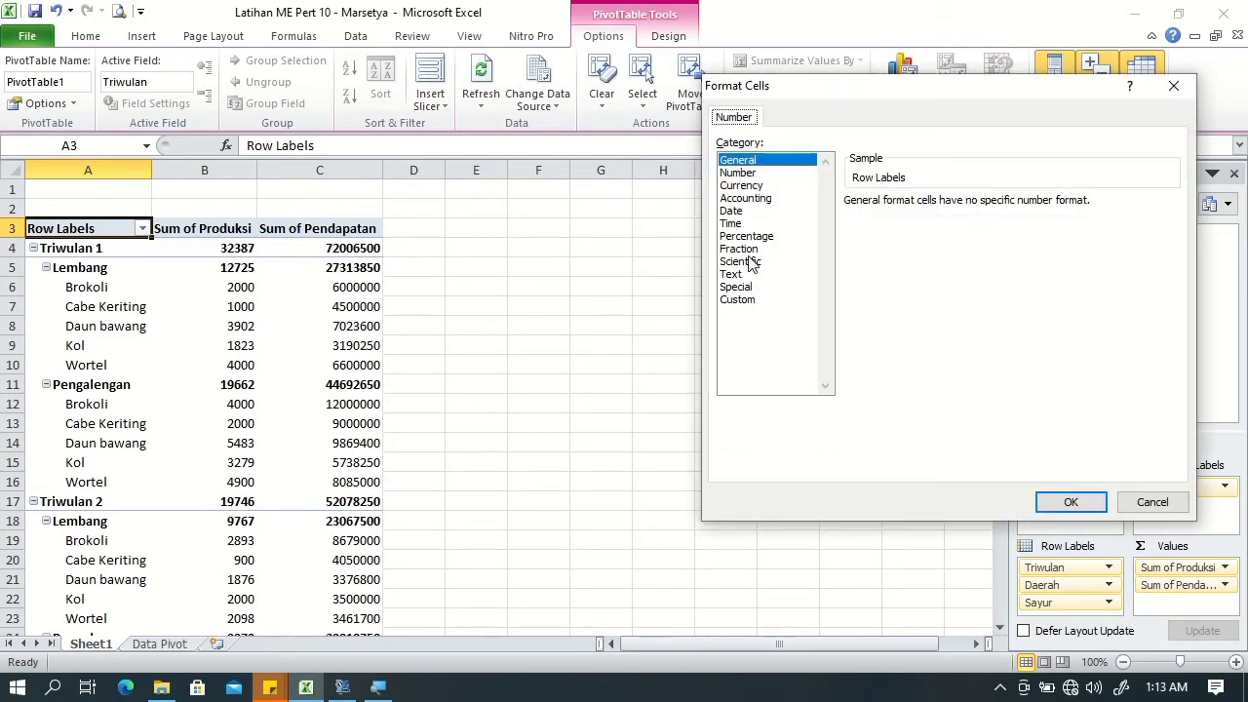
pyautogui.click(751, 301)
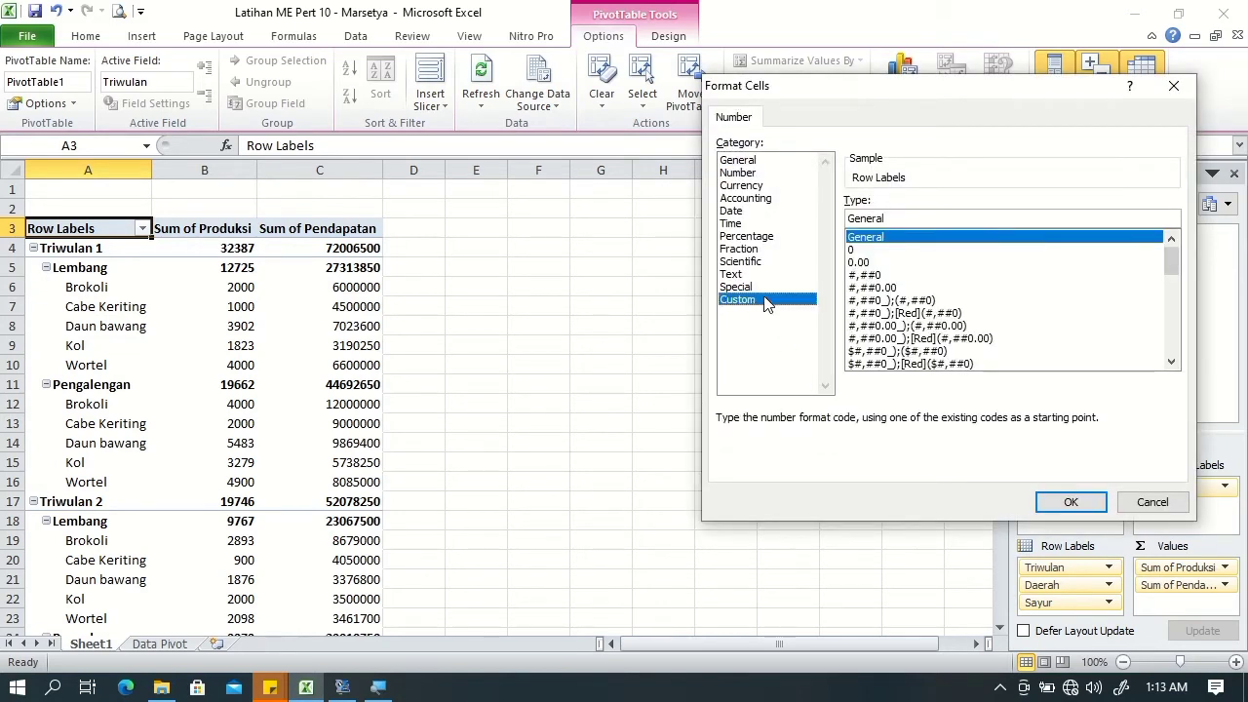
pyautogui.moveTo(1175, 250); pyautogui.dragTo(1199, 363)
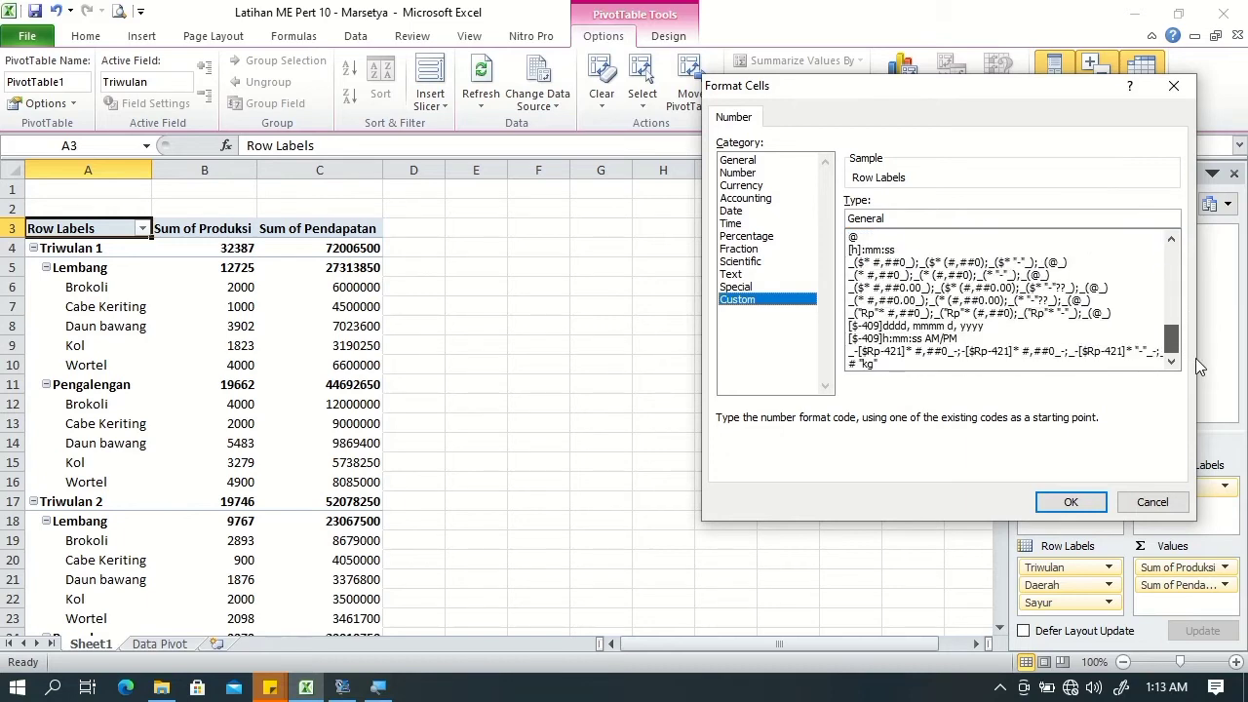
pyautogui.click(875, 364)
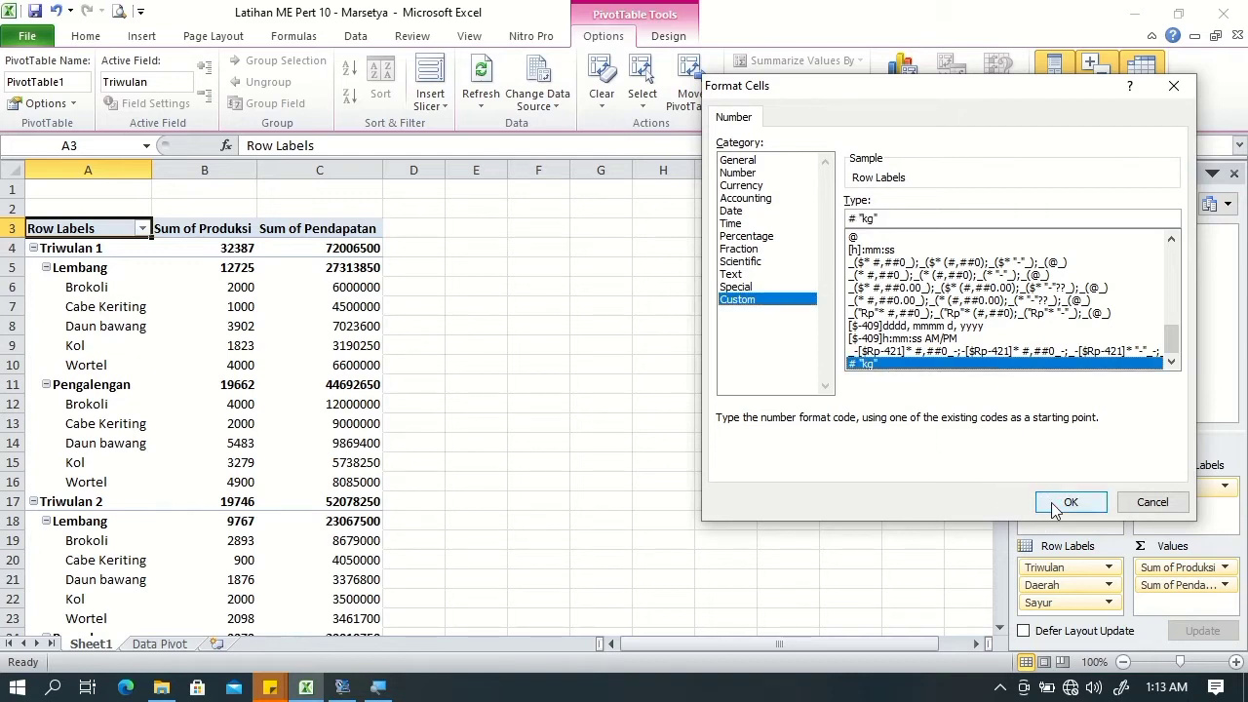
pyautogui.click(1054, 509)
pyautogui.click(965, 434)
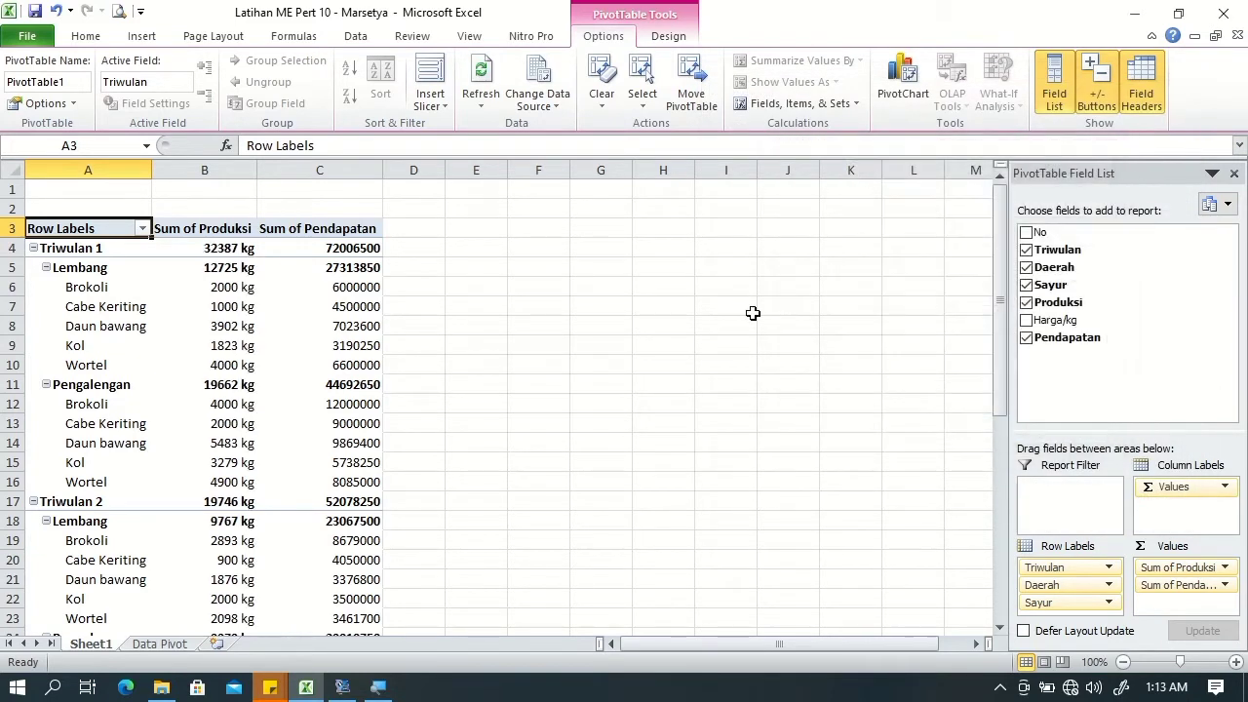
pyautogui.moveTo(267, 275)
pyautogui.moveTo(240, 252)
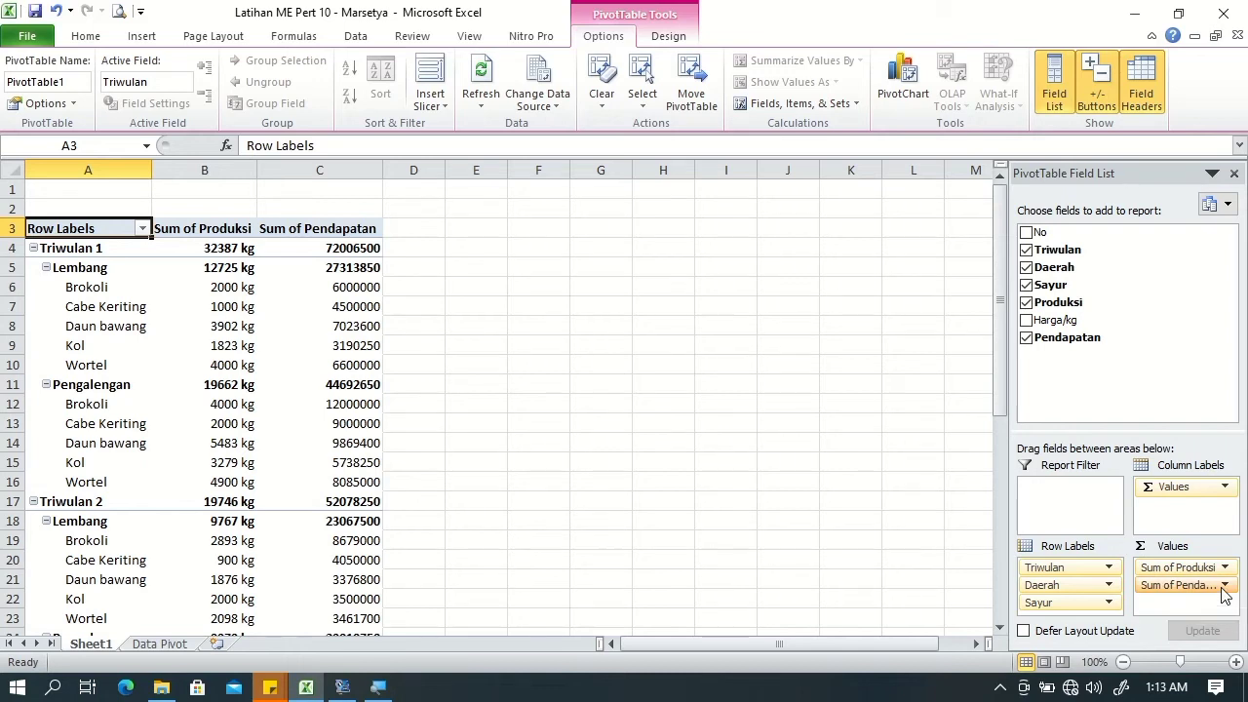
# Step: Format Sum of Pendapatan as Accounting with 0 decimals and the Rp Indonesian symbol
pyautogui.click(1224, 585)
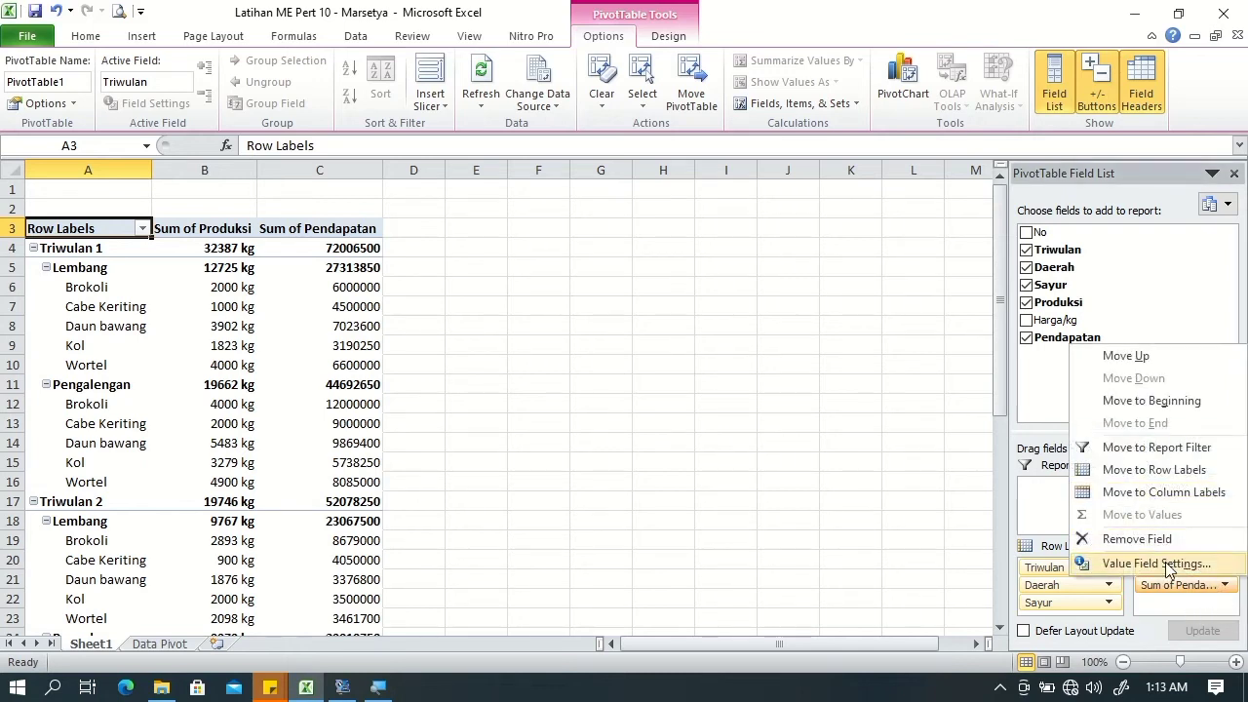
pyautogui.click(1165, 565)
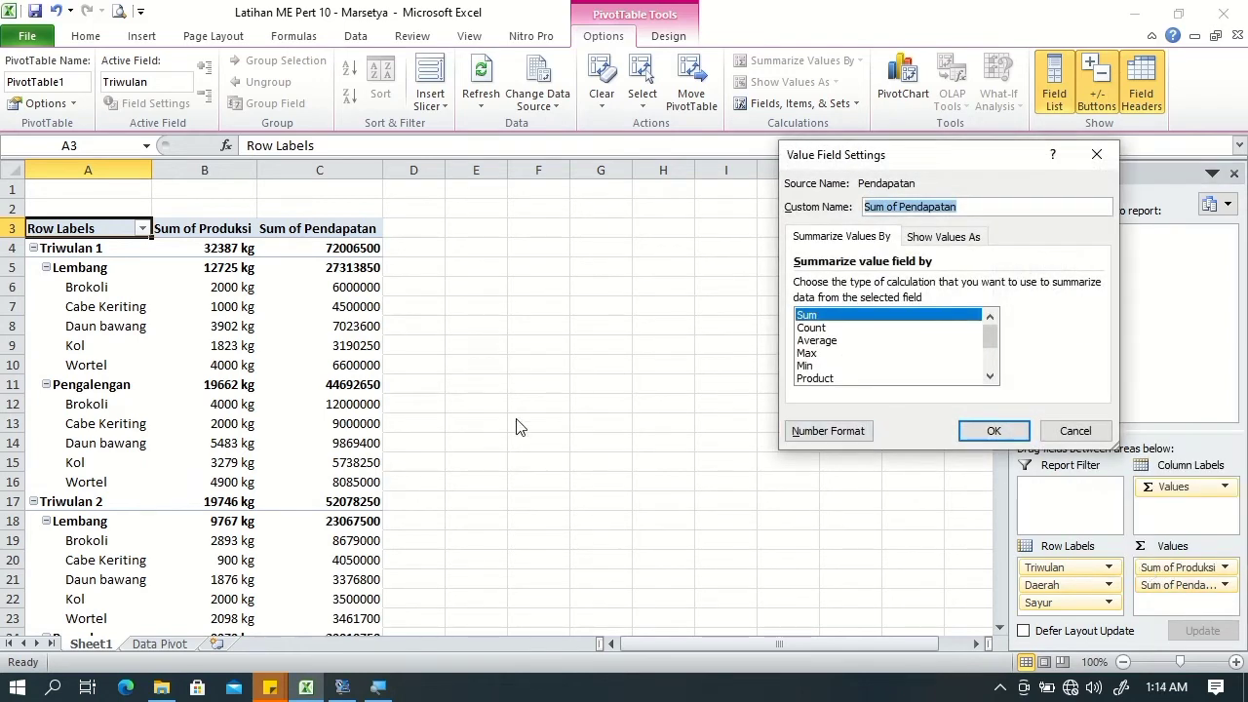
pyautogui.click(803, 432)
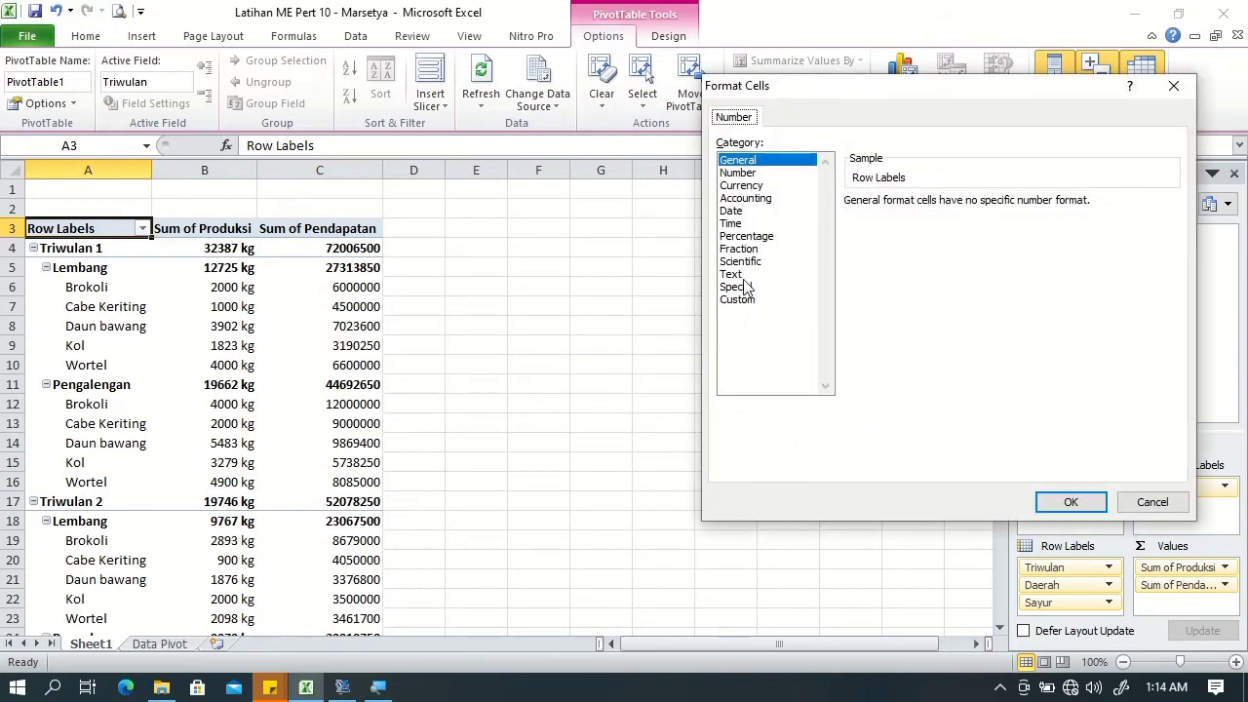
pyautogui.click(746, 198)
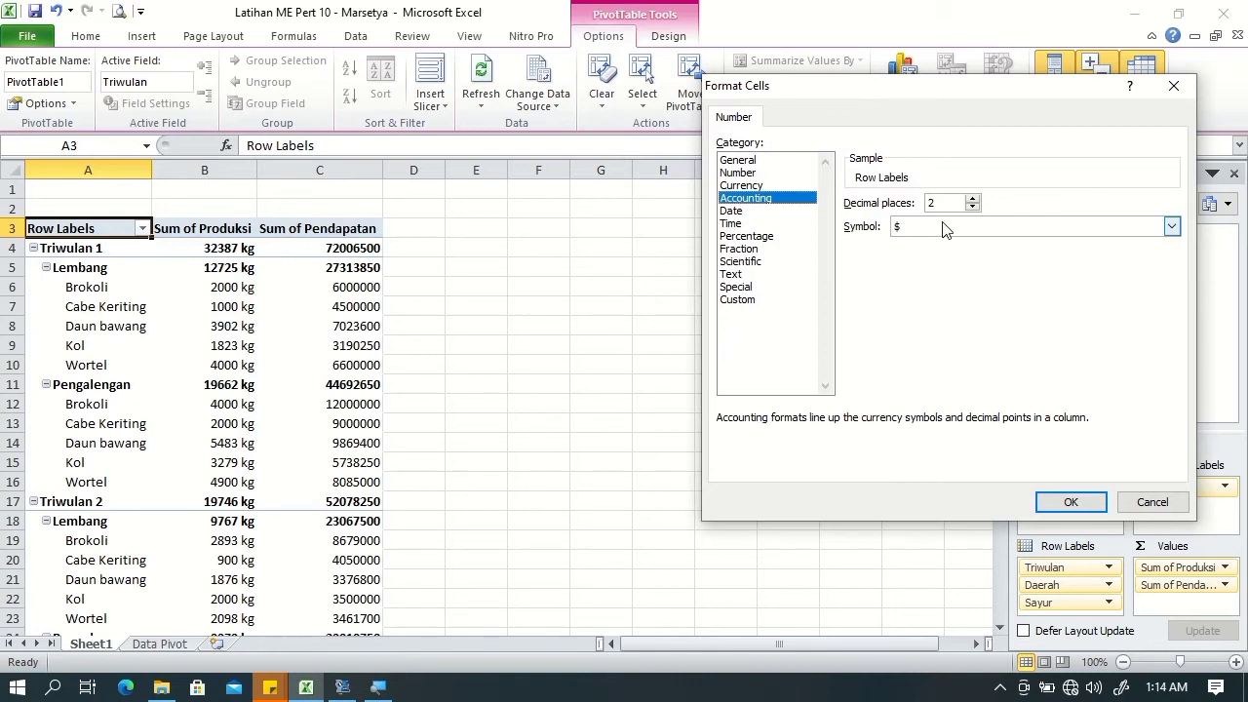
pyautogui.click(973, 207)
pyautogui.click(973, 206)
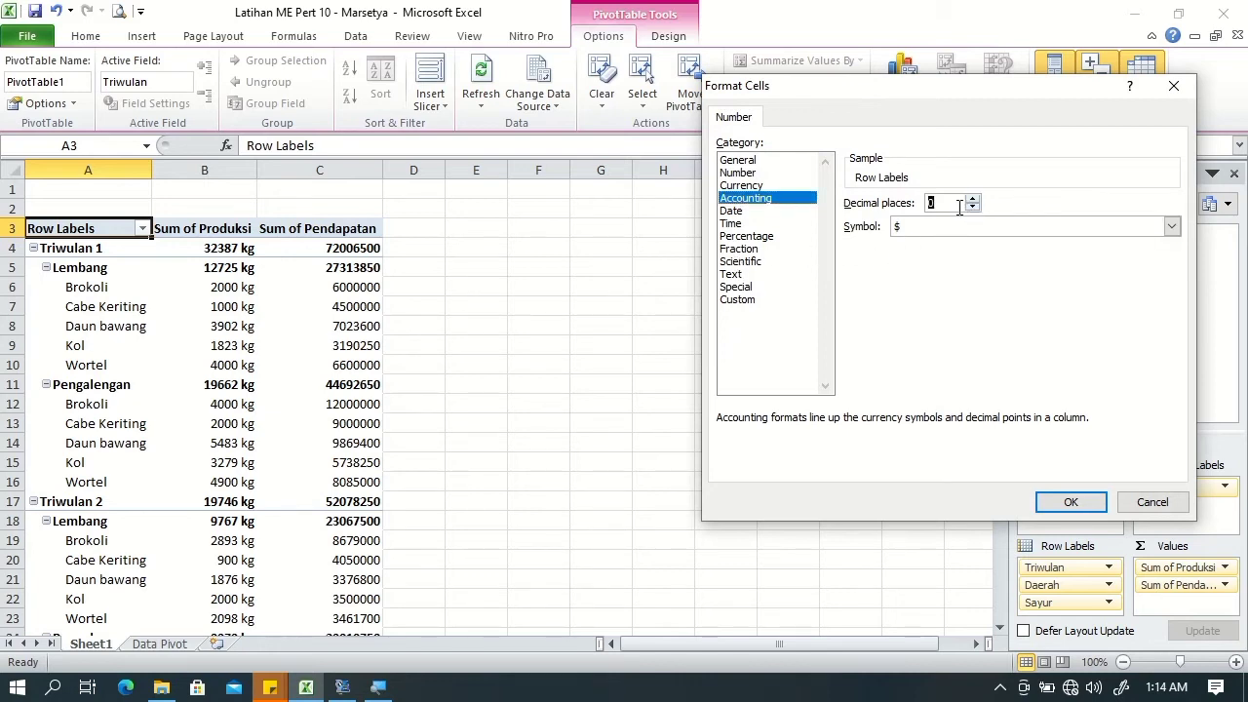
pyautogui.click(1171, 227)
pyautogui.moveTo(1171, 262); pyautogui.dragTo(1174, 308)
pyautogui.click(953, 307)
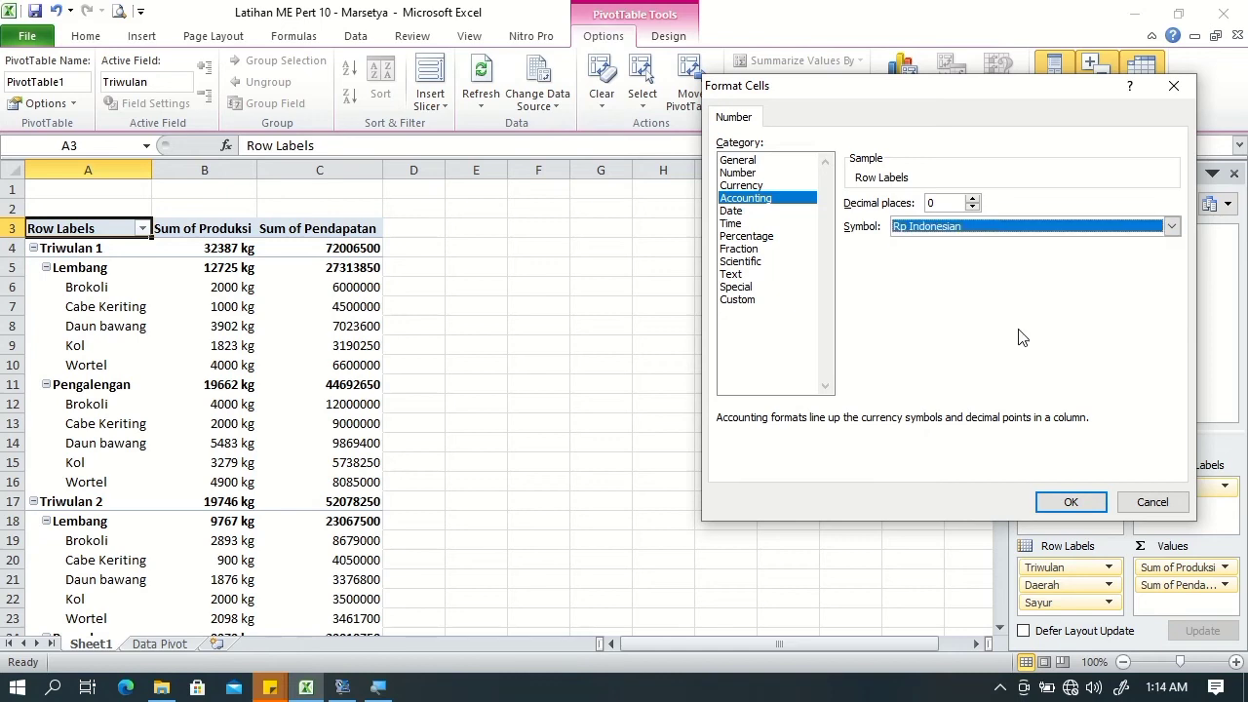
pyautogui.click(1069, 505)
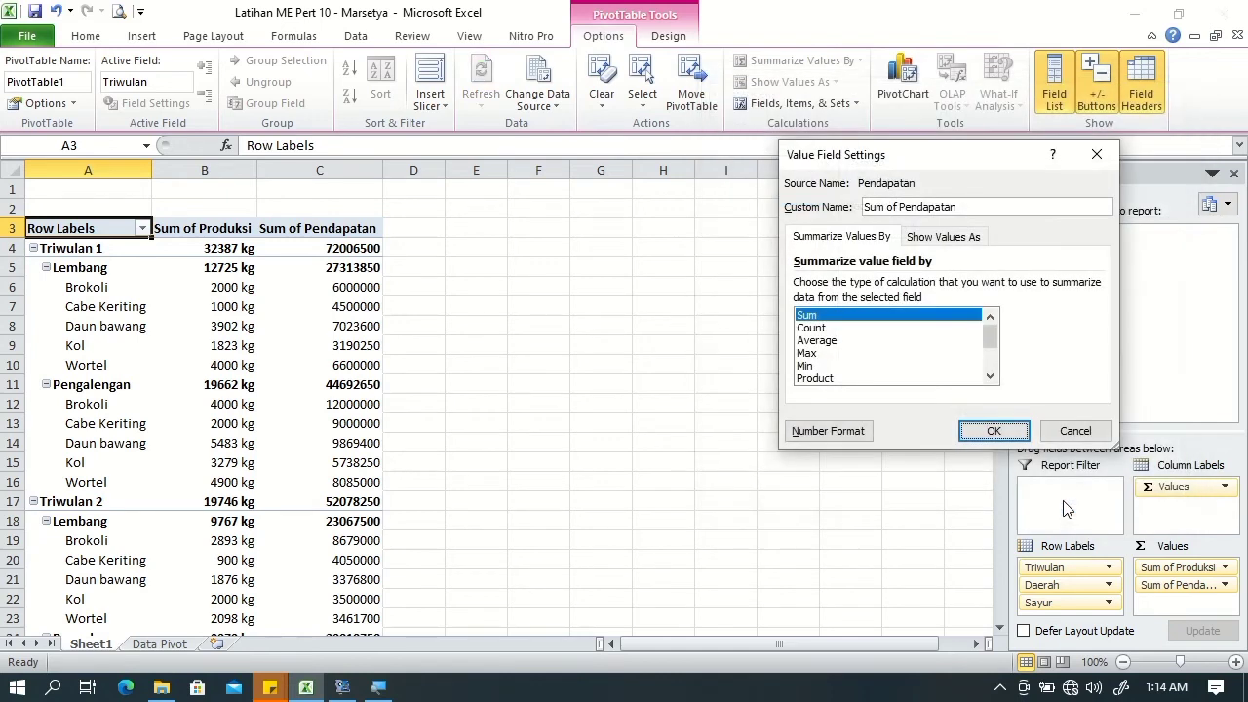
pyautogui.click(993, 431)
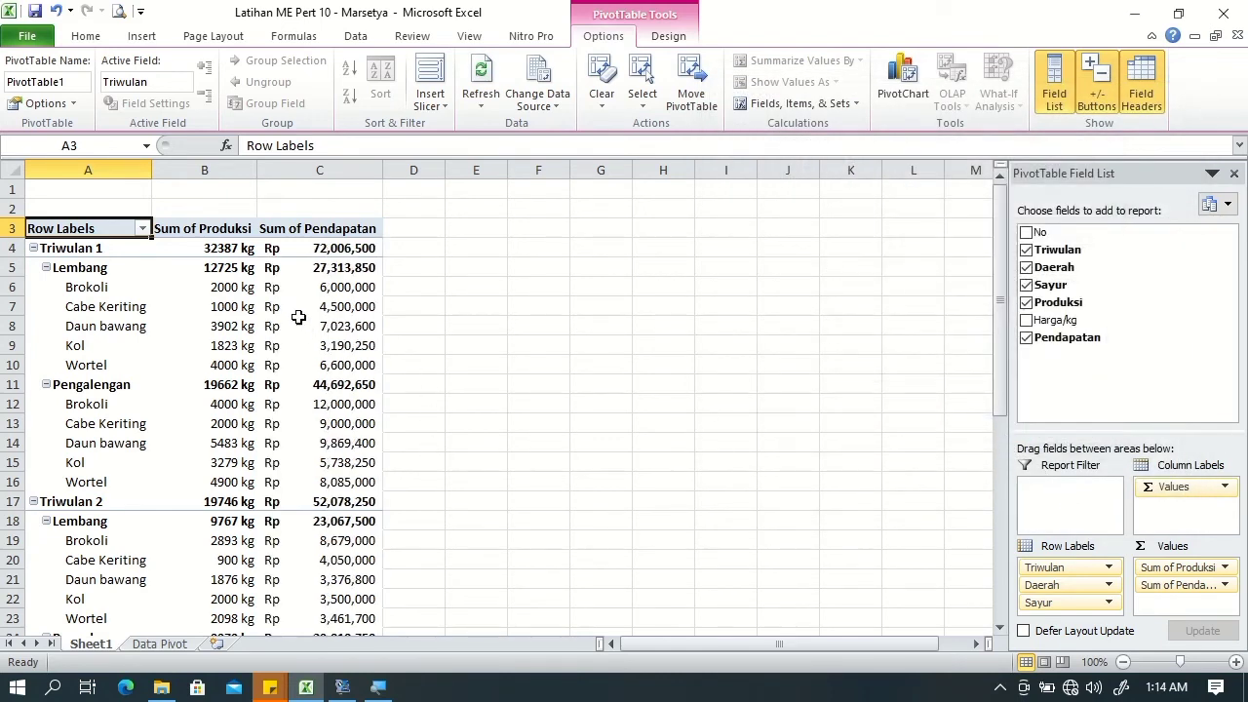
pyautogui.moveTo(347, 337)
pyautogui.moveTo(318, 251)
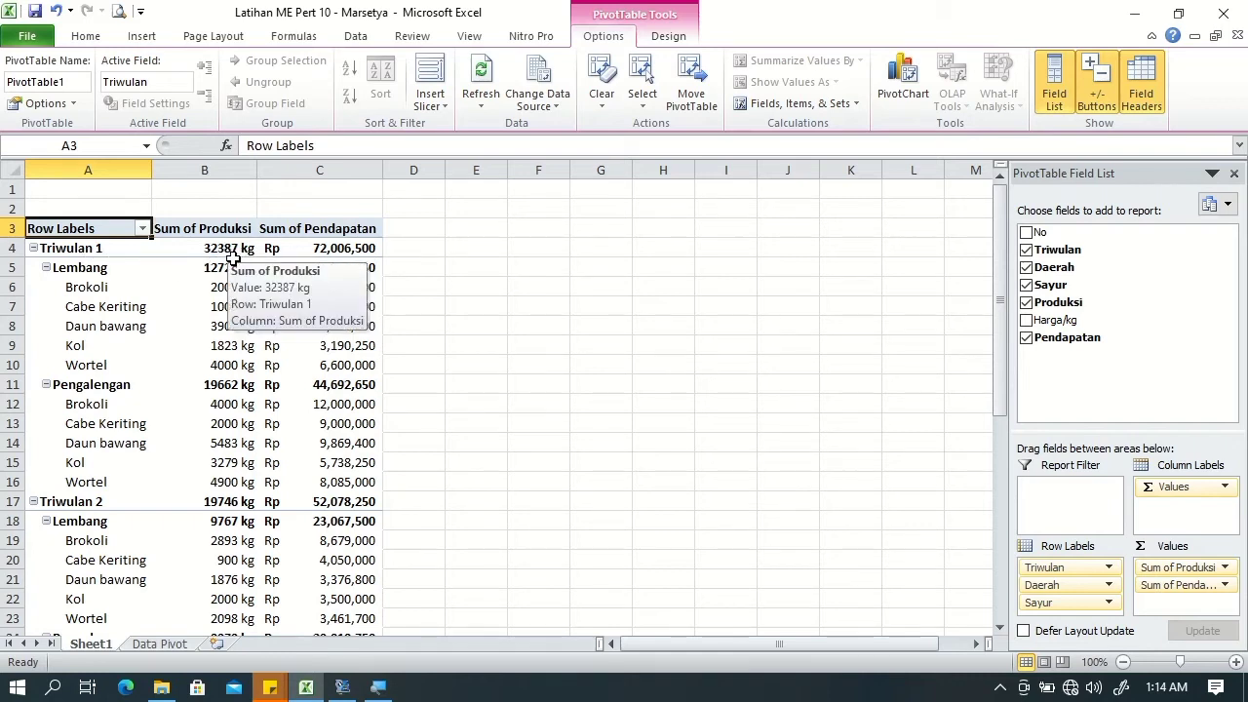
pyautogui.moveTo(220, 272)
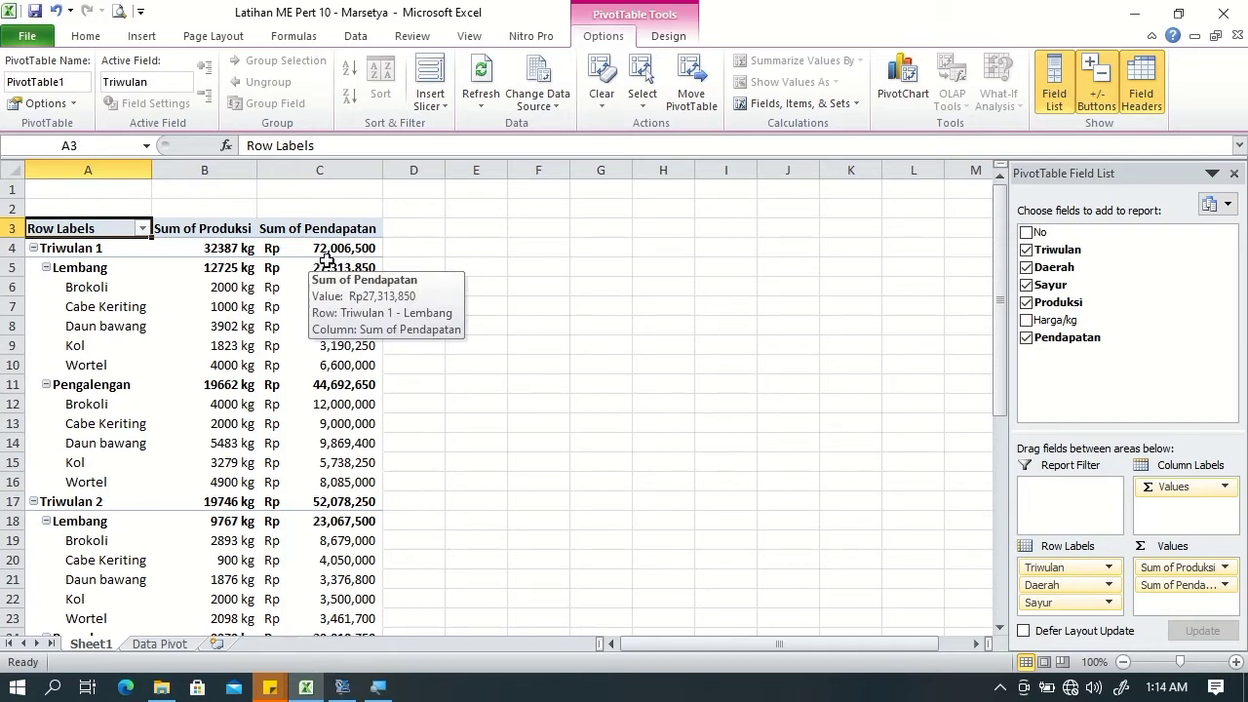
pyautogui.moveTo(363, 248)
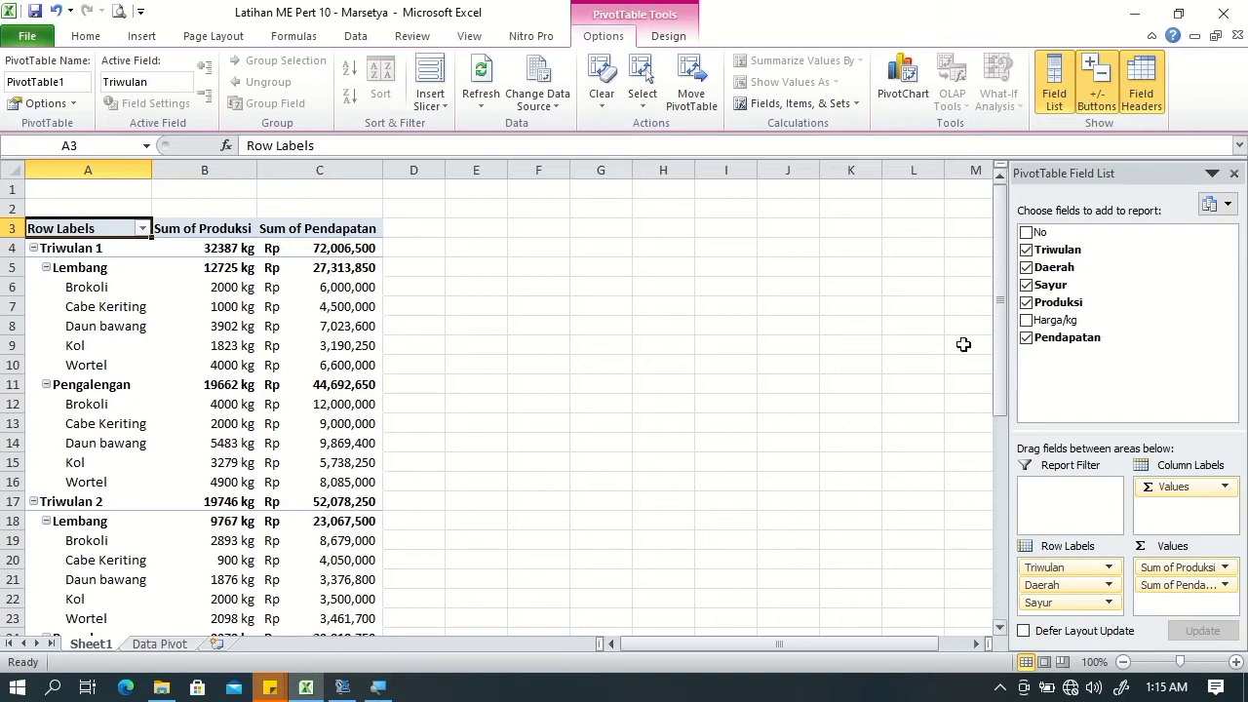
pyautogui.moveTo(999, 346); pyautogui.dragTo(1074, 557)
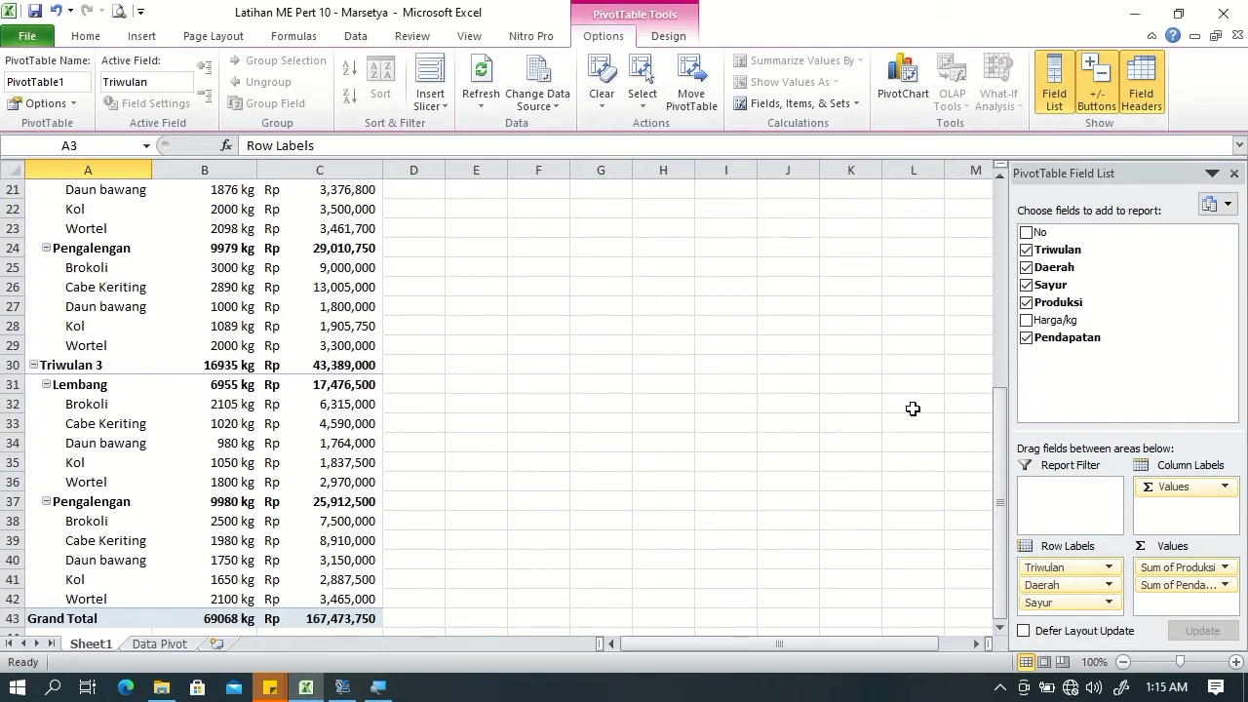
pyautogui.moveTo(996, 450); pyautogui.dragTo(1072, 526)
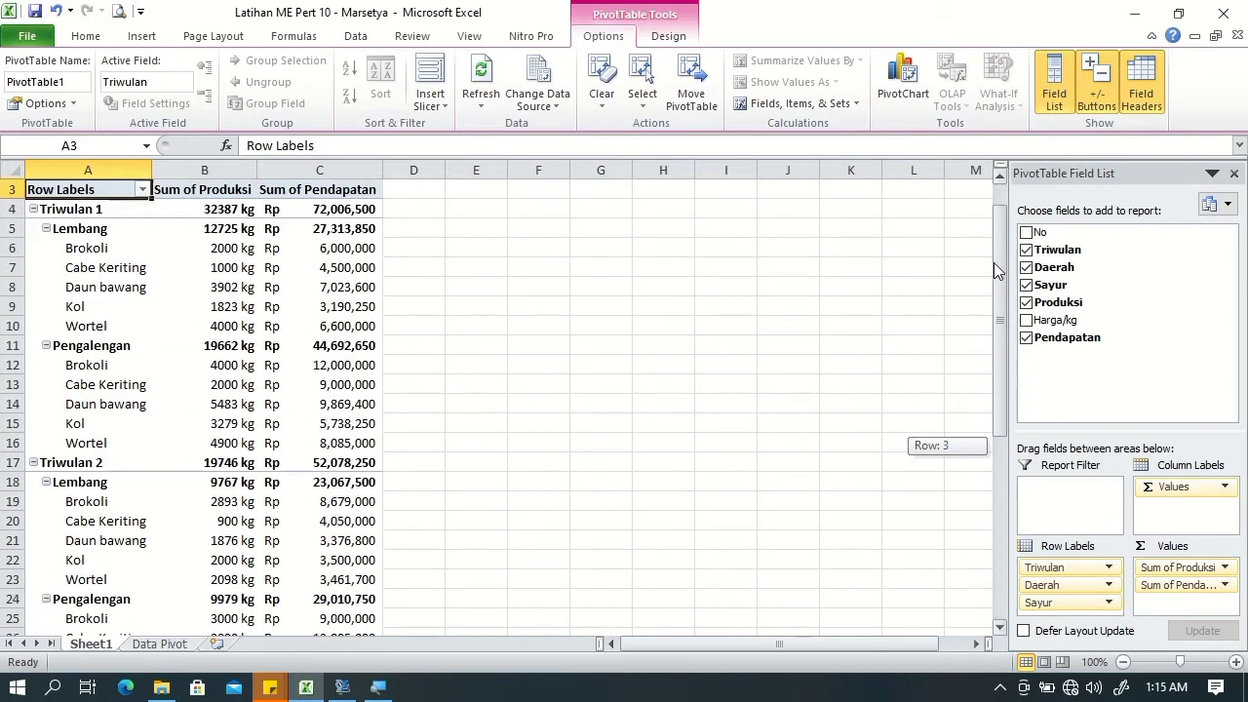
pyautogui.click(214, 364)
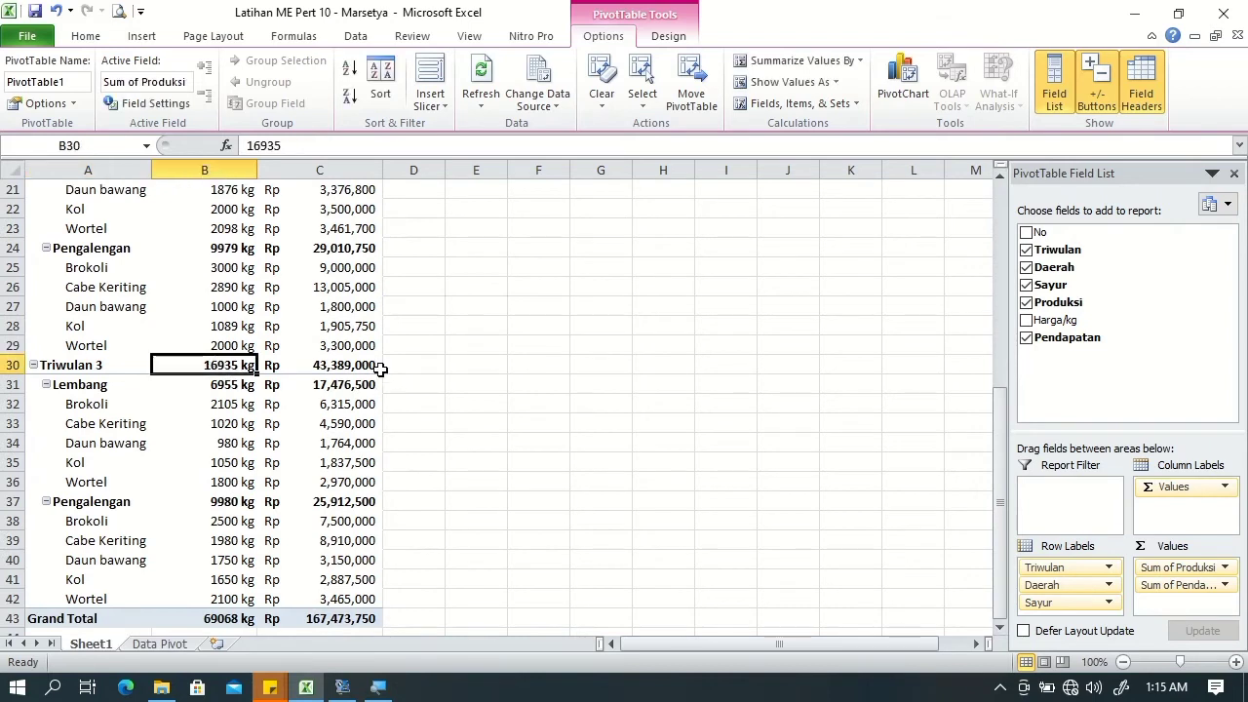
pyautogui.click(327, 368)
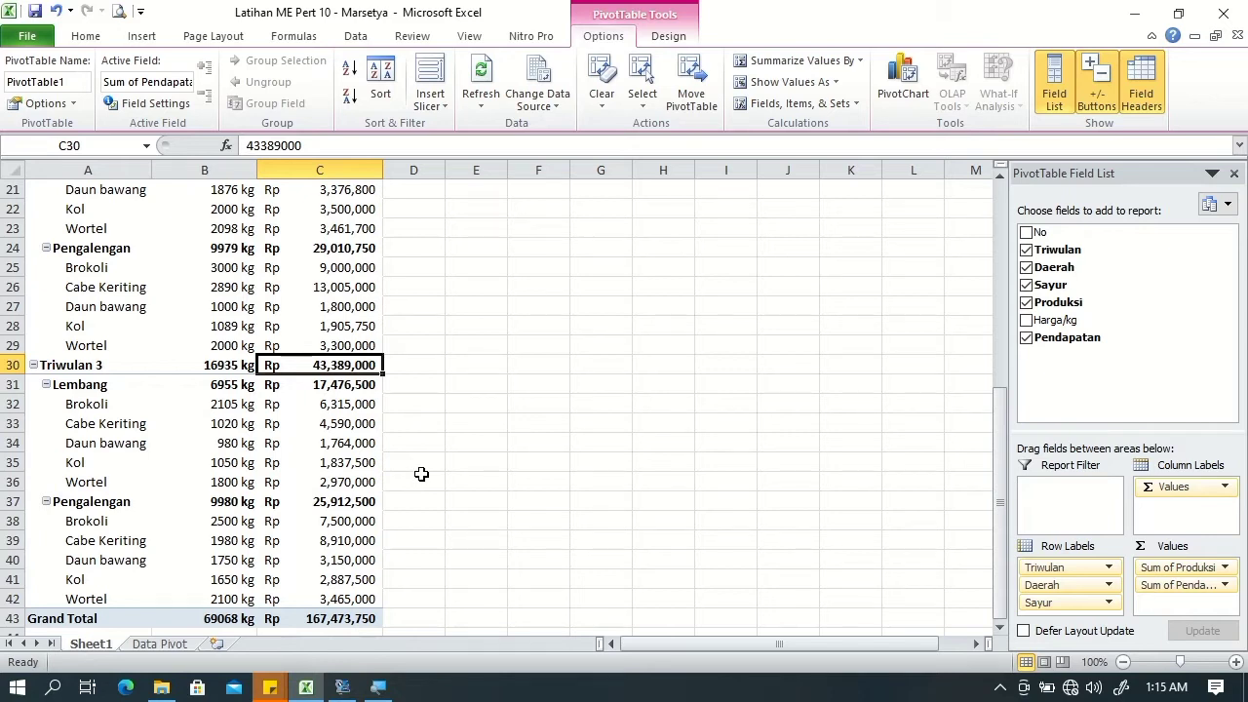
pyautogui.click(333, 388)
pyautogui.click(334, 367)
pyautogui.moveTo(999, 450); pyautogui.dragTo(979, 235)
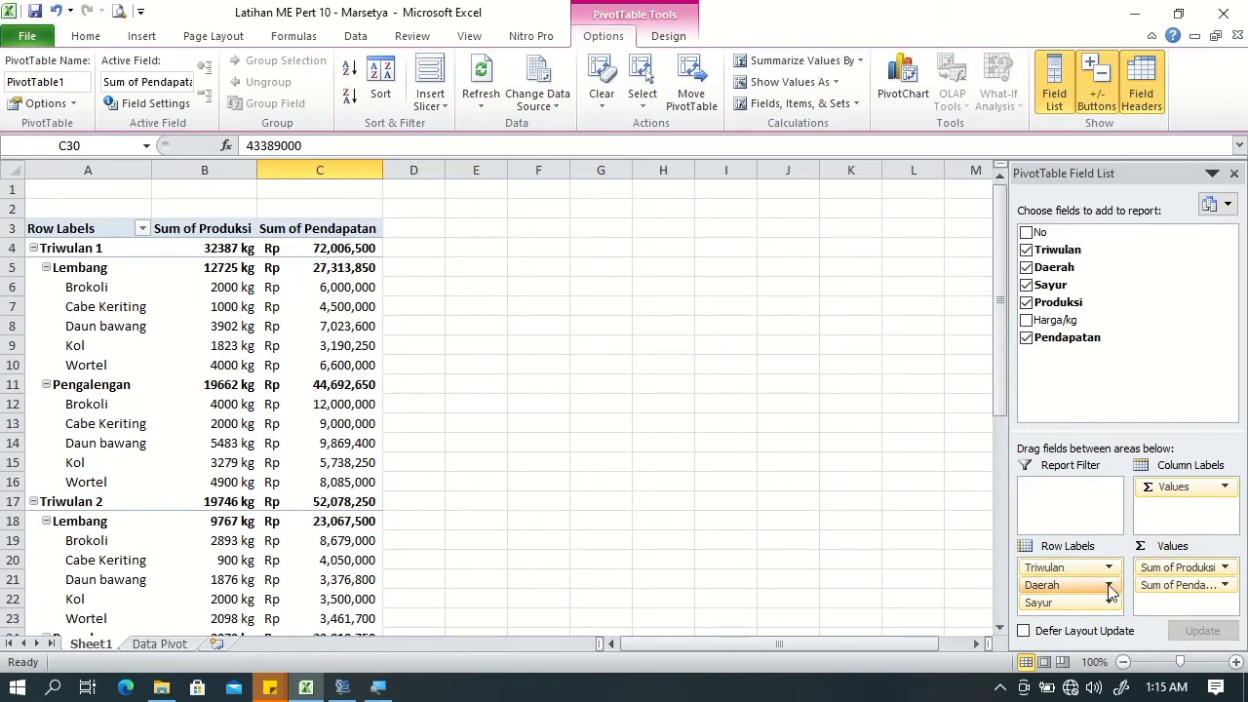
# Step: Move Daerah to Column Labels and place Values in the rows between Triwulan and Sayur
pyautogui.moveTo(1109, 587); pyautogui.dragTo(1179, 505)
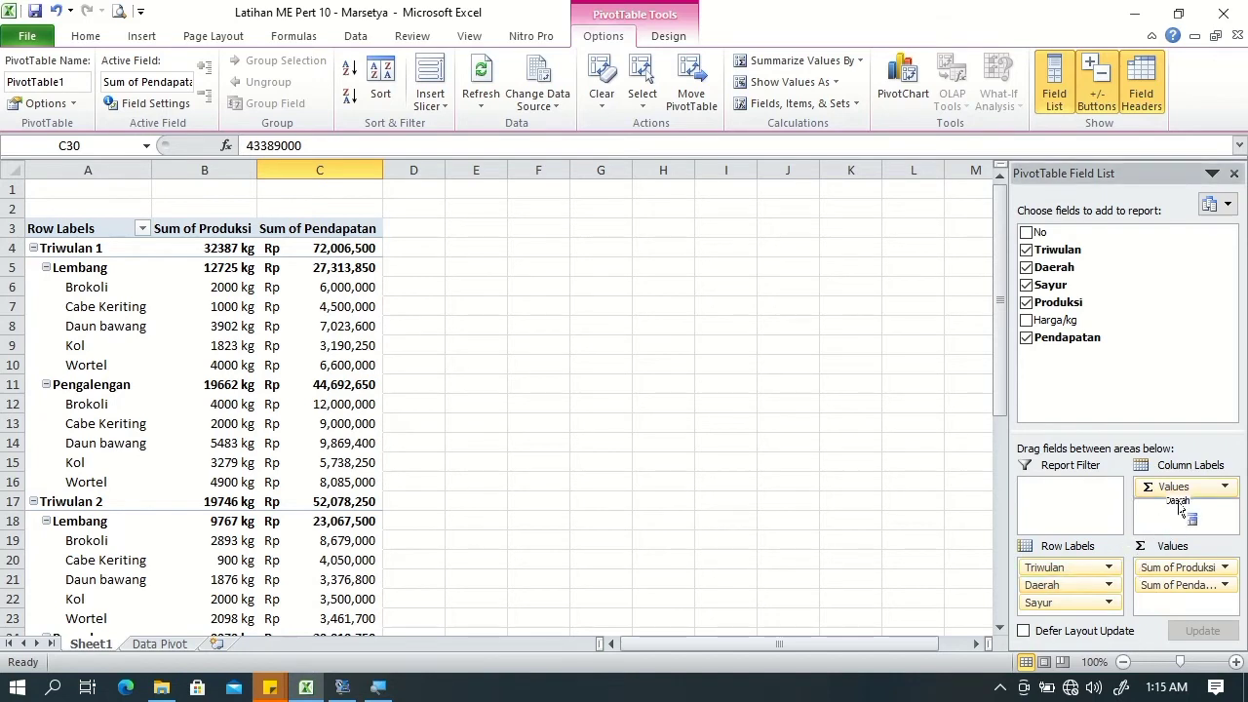
pyautogui.moveTo(1179, 505); pyautogui.dragTo(1184, 505)
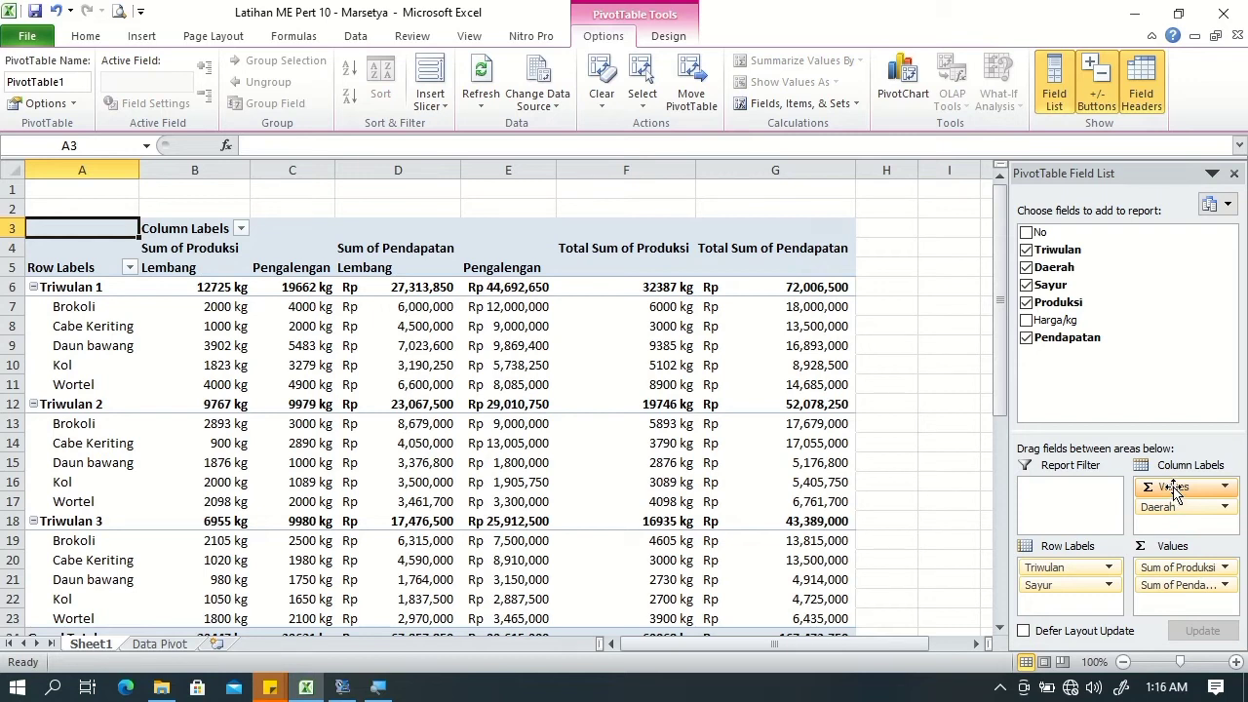
pyautogui.moveTo(1174, 492); pyautogui.dragTo(1075, 592)
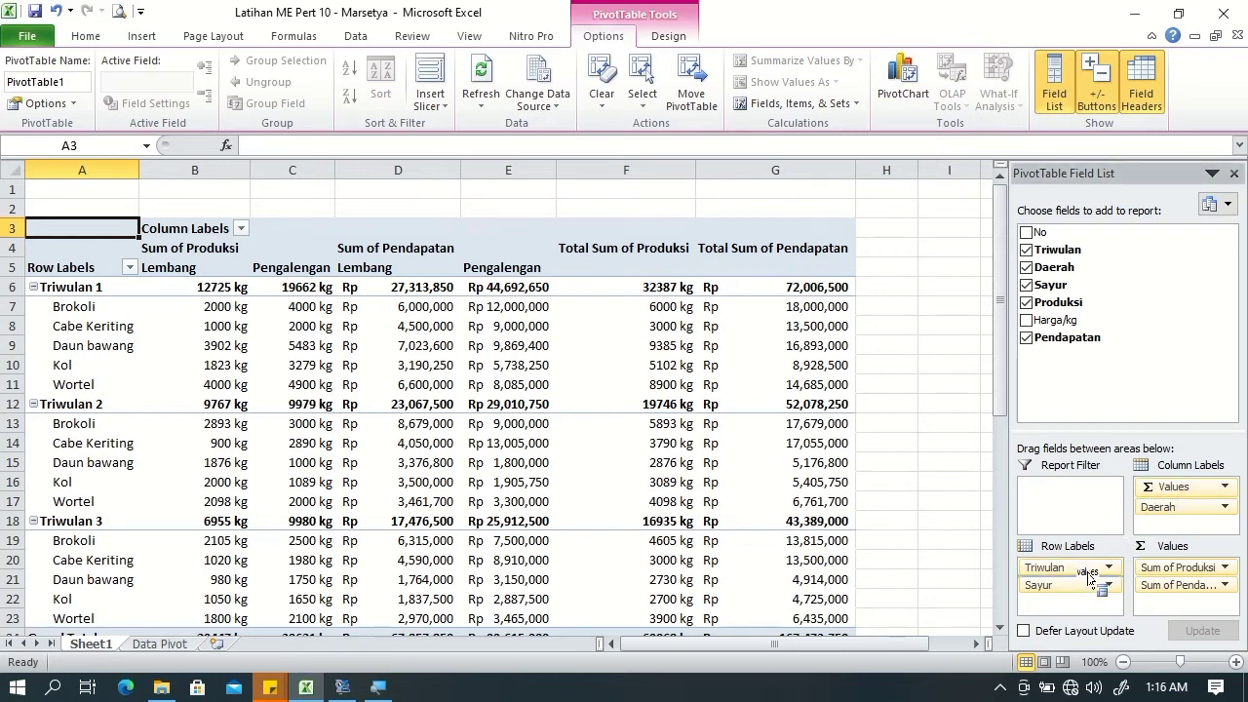
pyautogui.moveTo(1075, 592); pyautogui.dragTo(1065, 596)
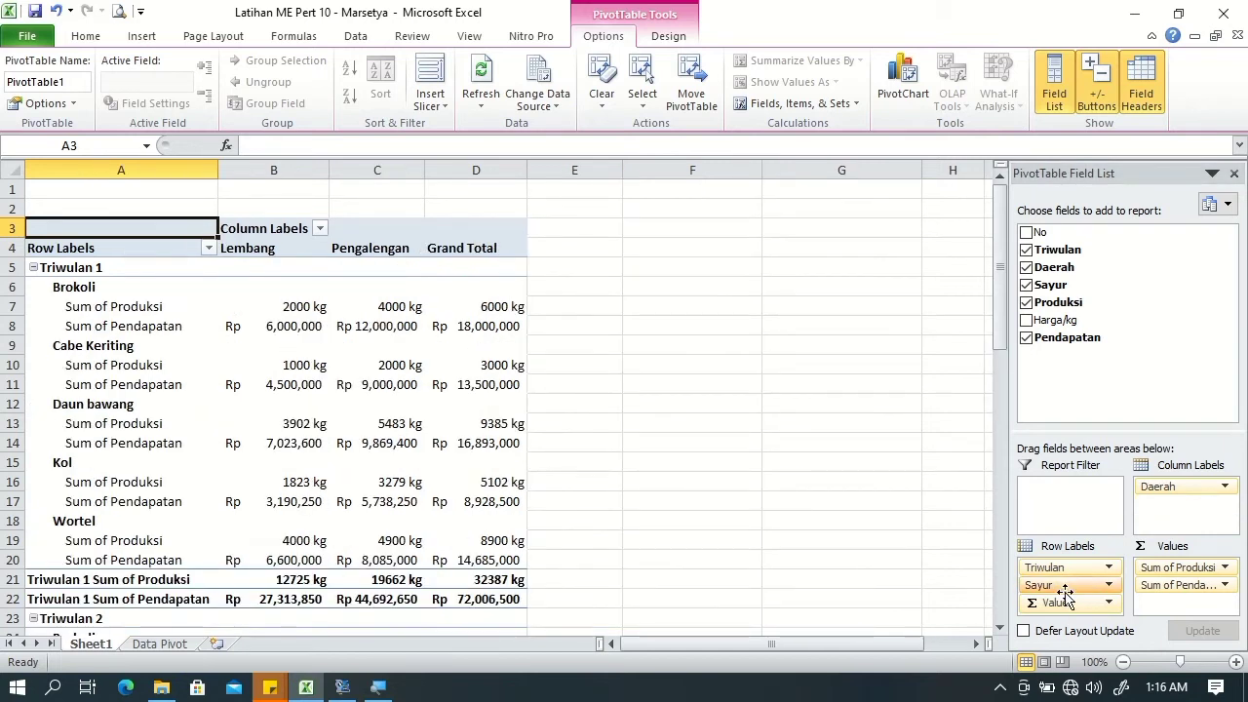
pyautogui.moveTo(1066, 597); pyautogui.dragTo(1073, 591)
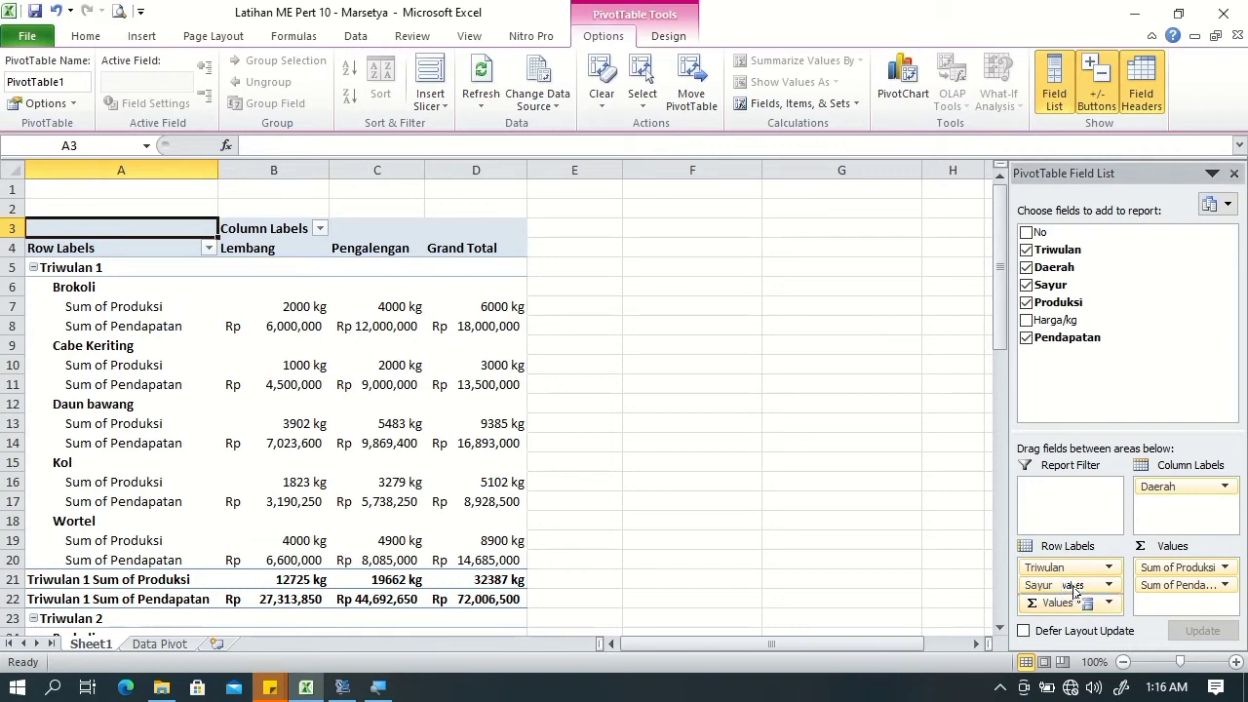
pyautogui.moveTo(1073, 590); pyautogui.dragTo(1050, 577)
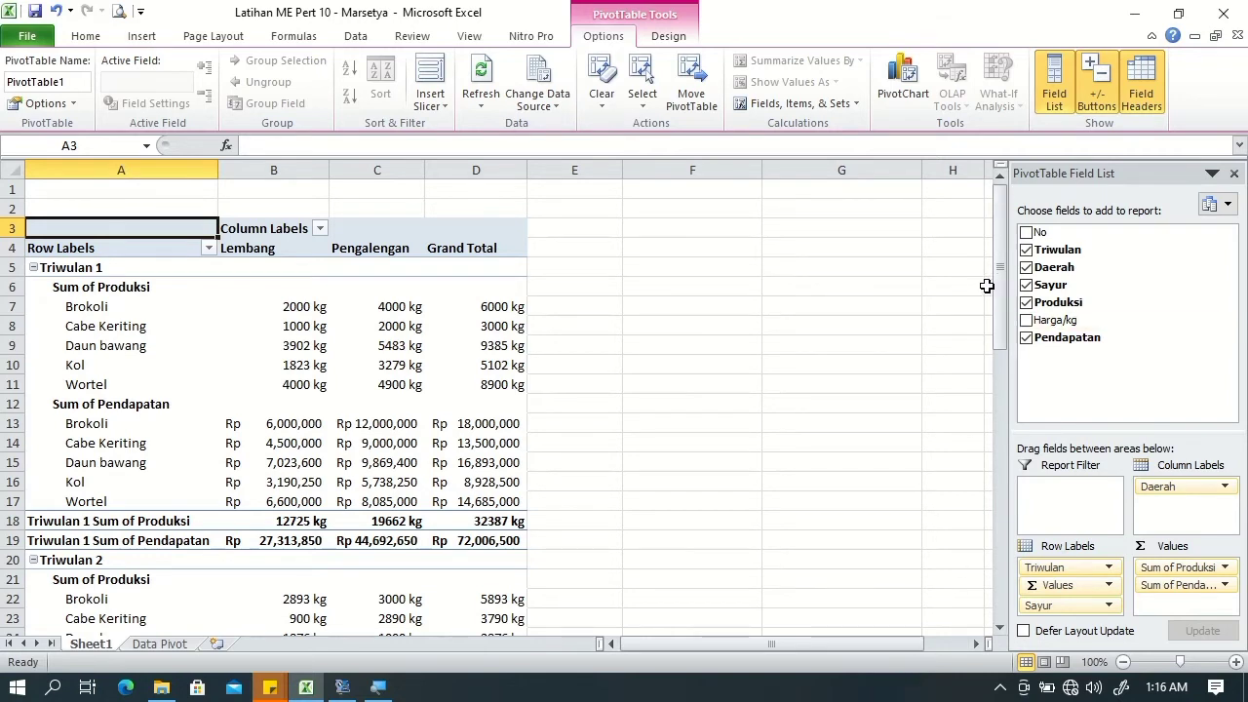
pyautogui.moveTo(990, 285)
pyautogui.mouseDown()
pyautogui.moveTo(1026, 482)
pyautogui.moveTo(994, 273)
pyautogui.mouseUp()
# Step: Rename the Column Labels header to 'Kota'
pyautogui.click(305, 227)
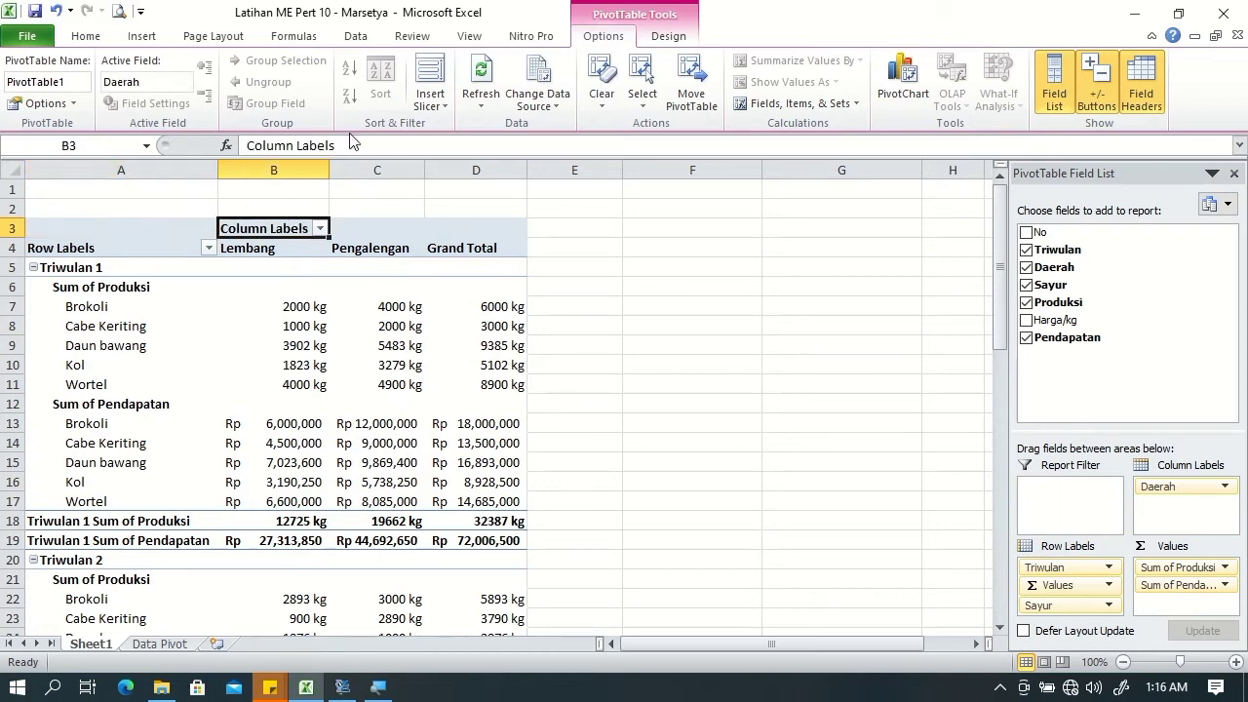
pyautogui.moveTo(336, 144); pyautogui.dragTo(237, 137)
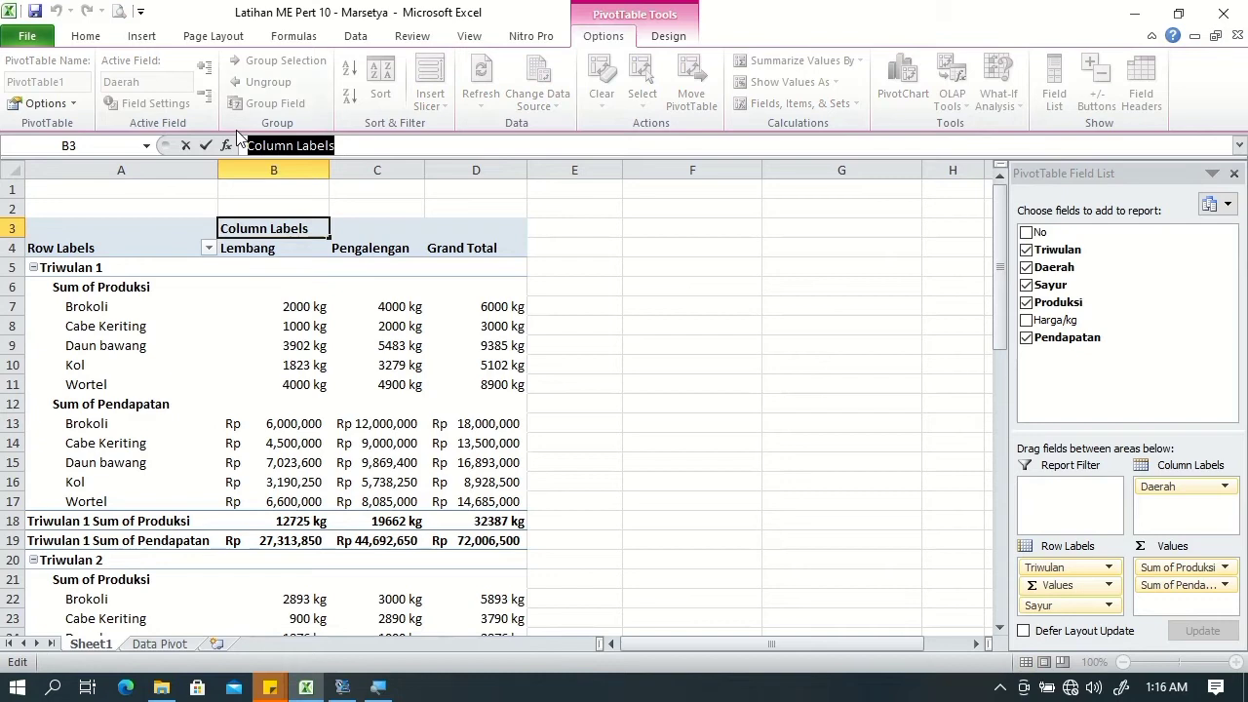
pyautogui.write('Kota')
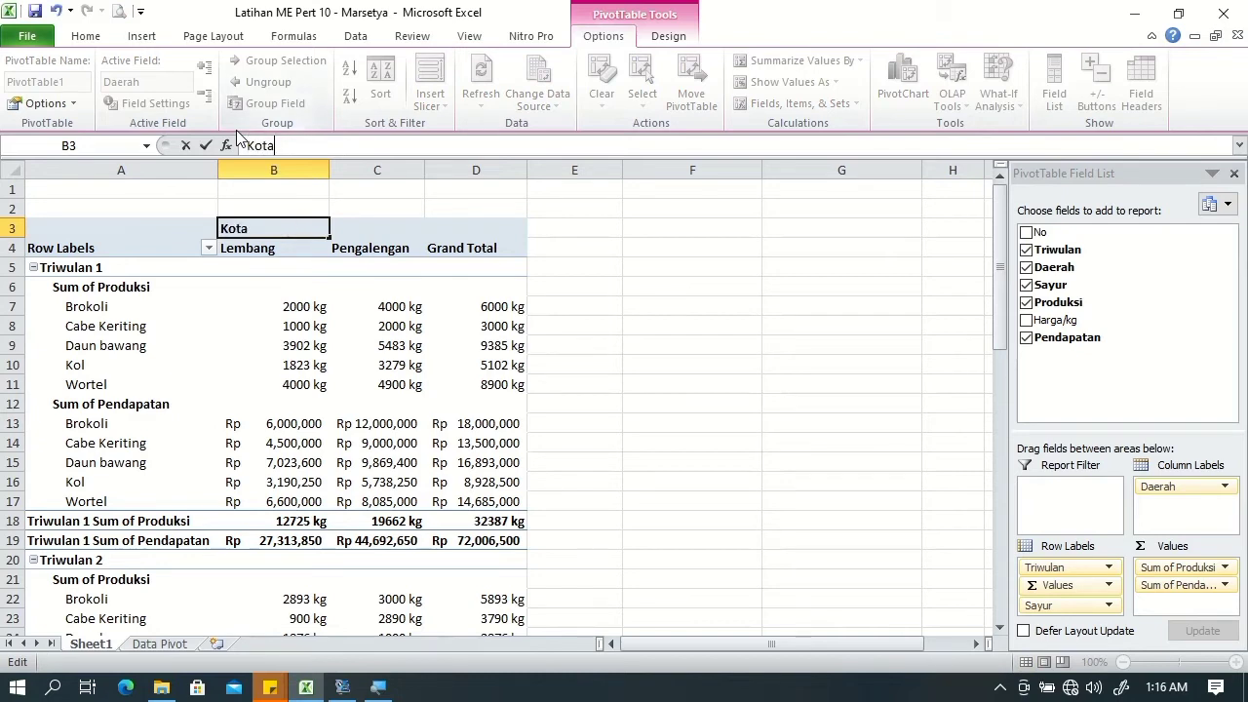
pyautogui.press('Return')
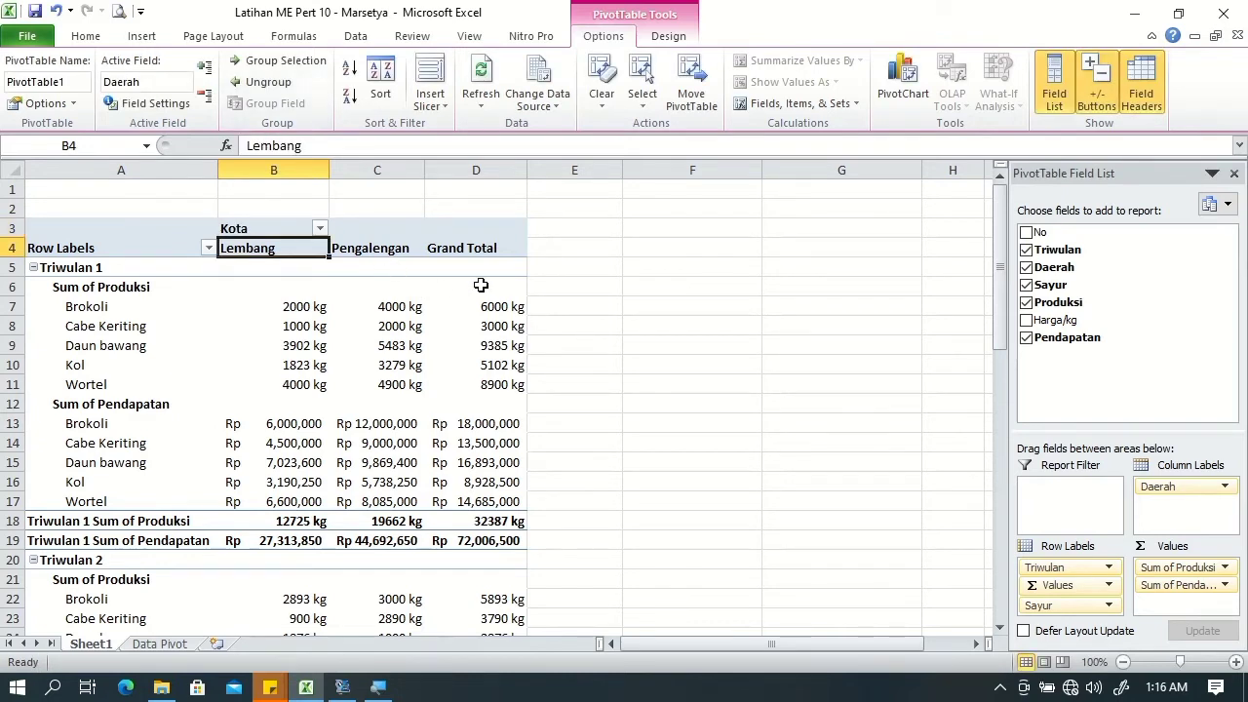
pyautogui.click(625, 210)
# Step: Filter the Kota columns to Lembang only, then clear the Daerah filter again
pyautogui.click(319, 230)
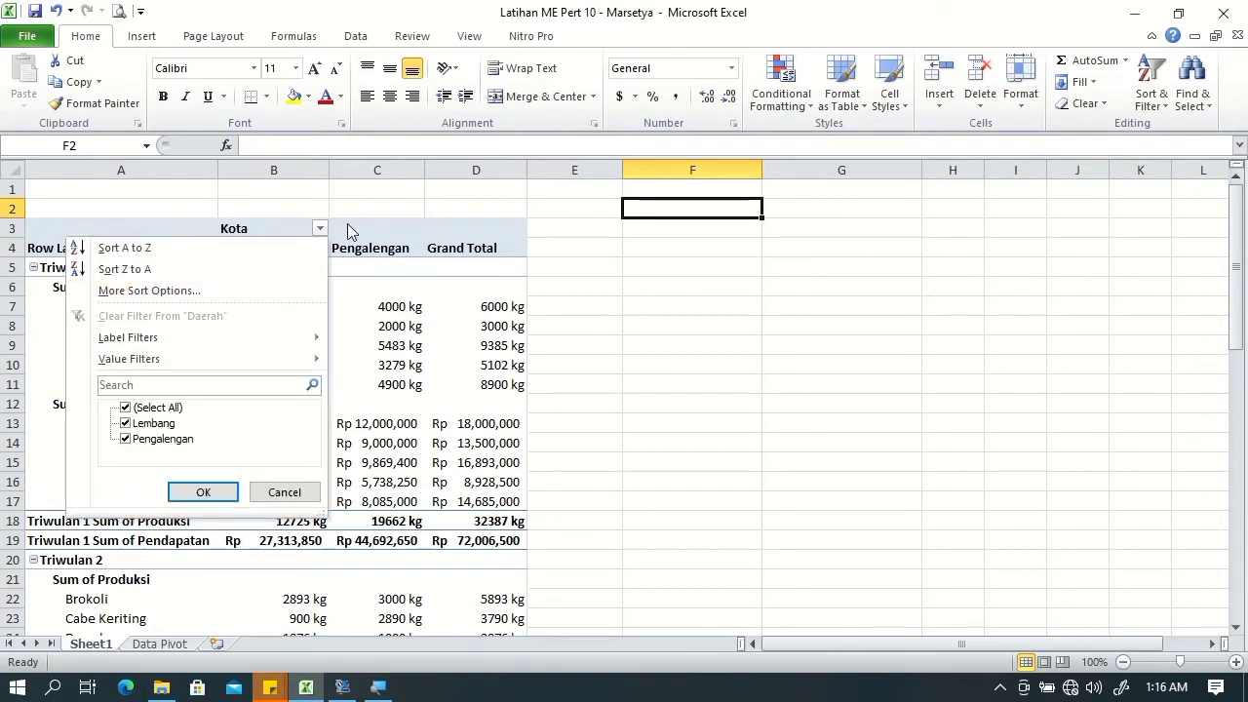
pyautogui.click(348, 234)
pyautogui.click(349, 238)
pyautogui.click(300, 253)
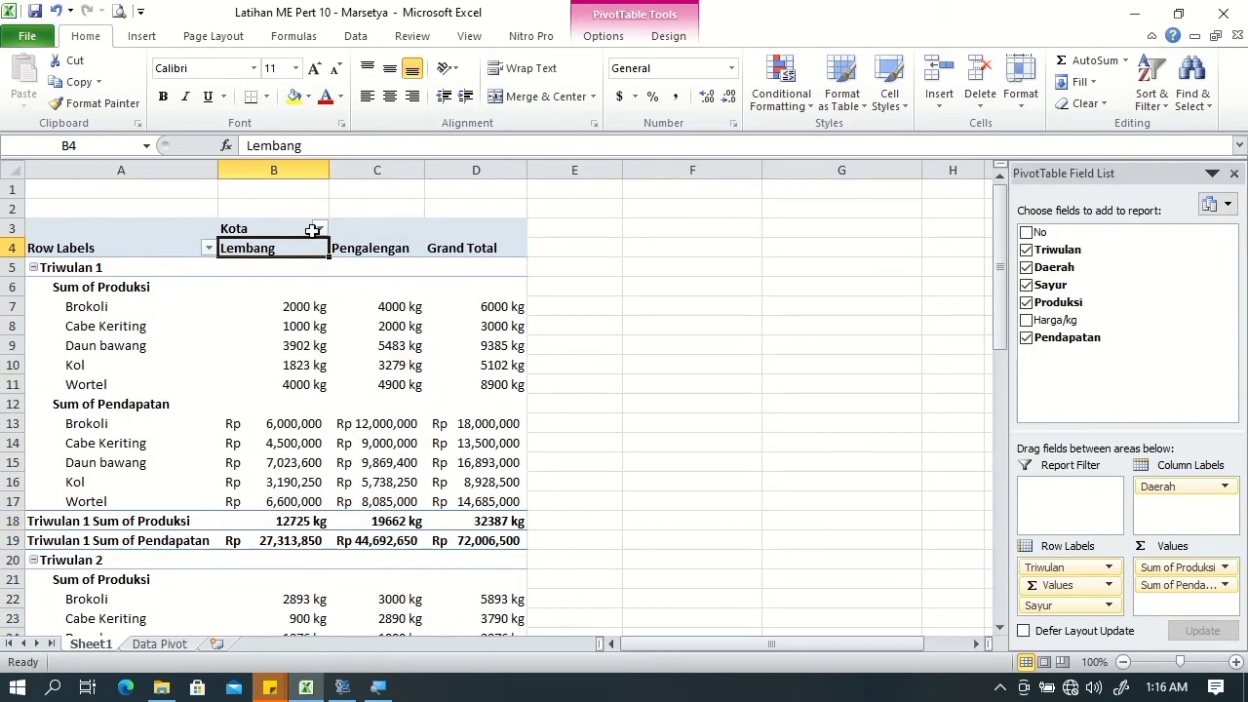
pyautogui.click(320, 228)
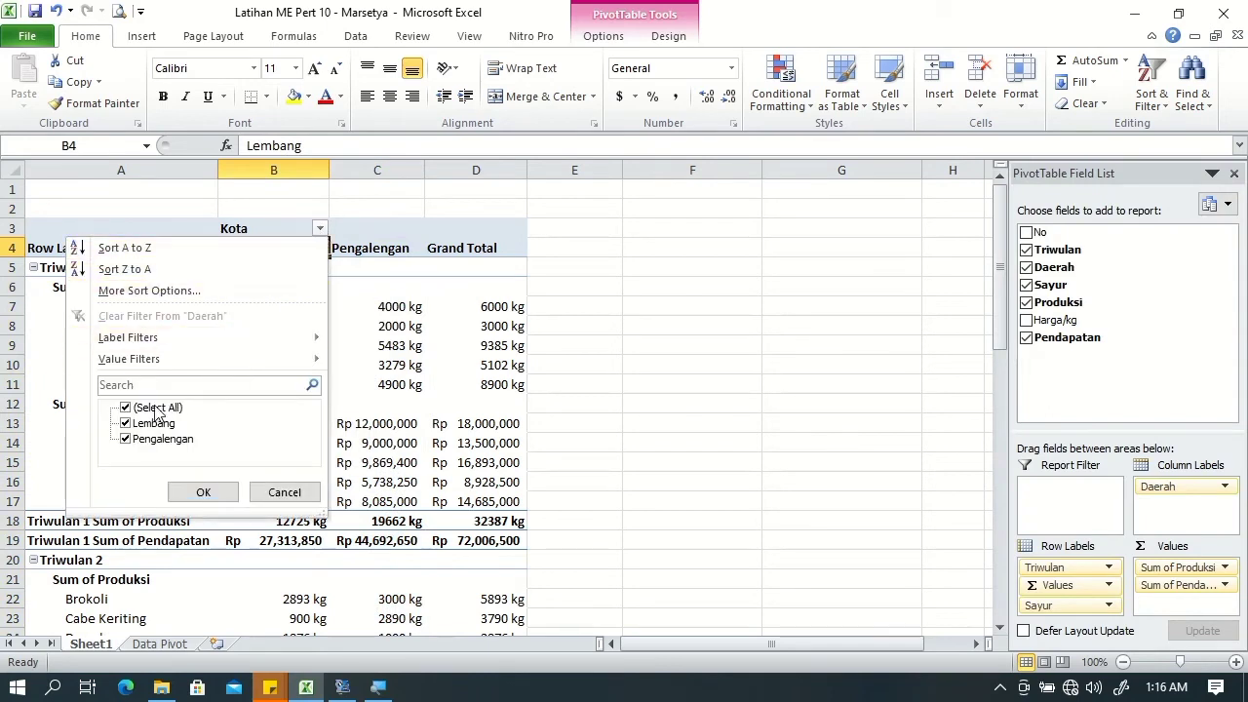
pyautogui.click(125, 408)
pyautogui.click(124, 423)
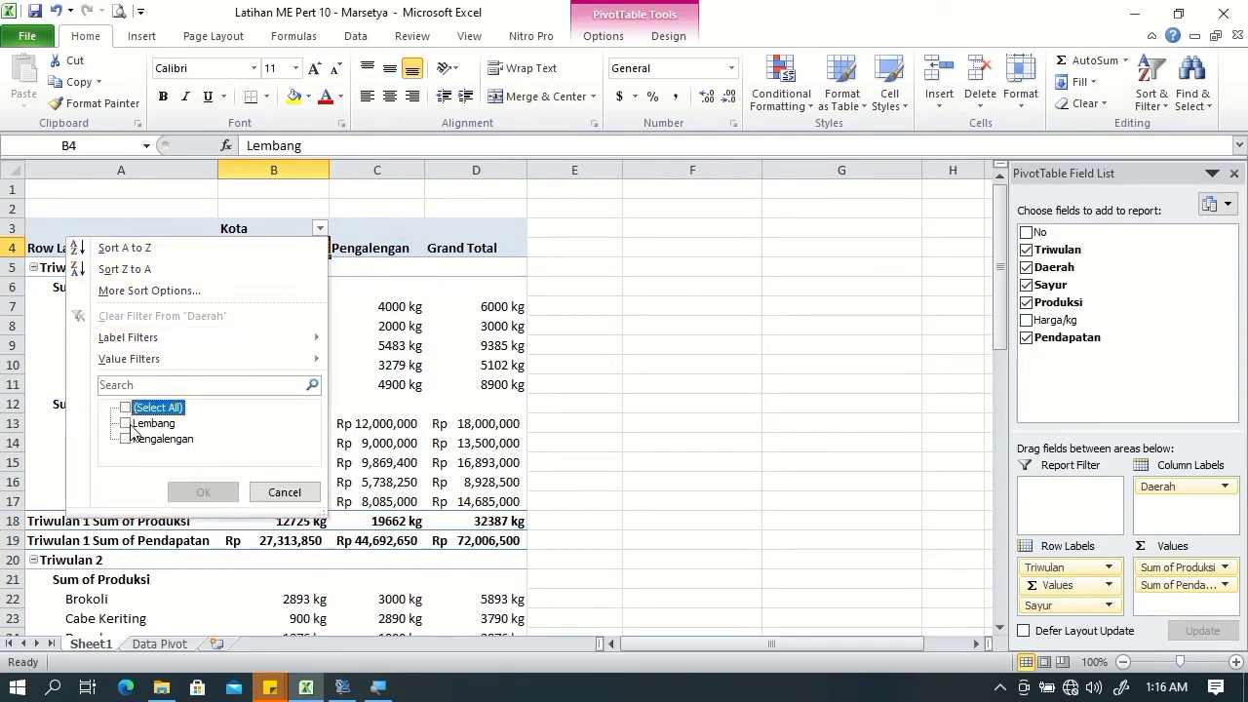
pyautogui.click(200, 491)
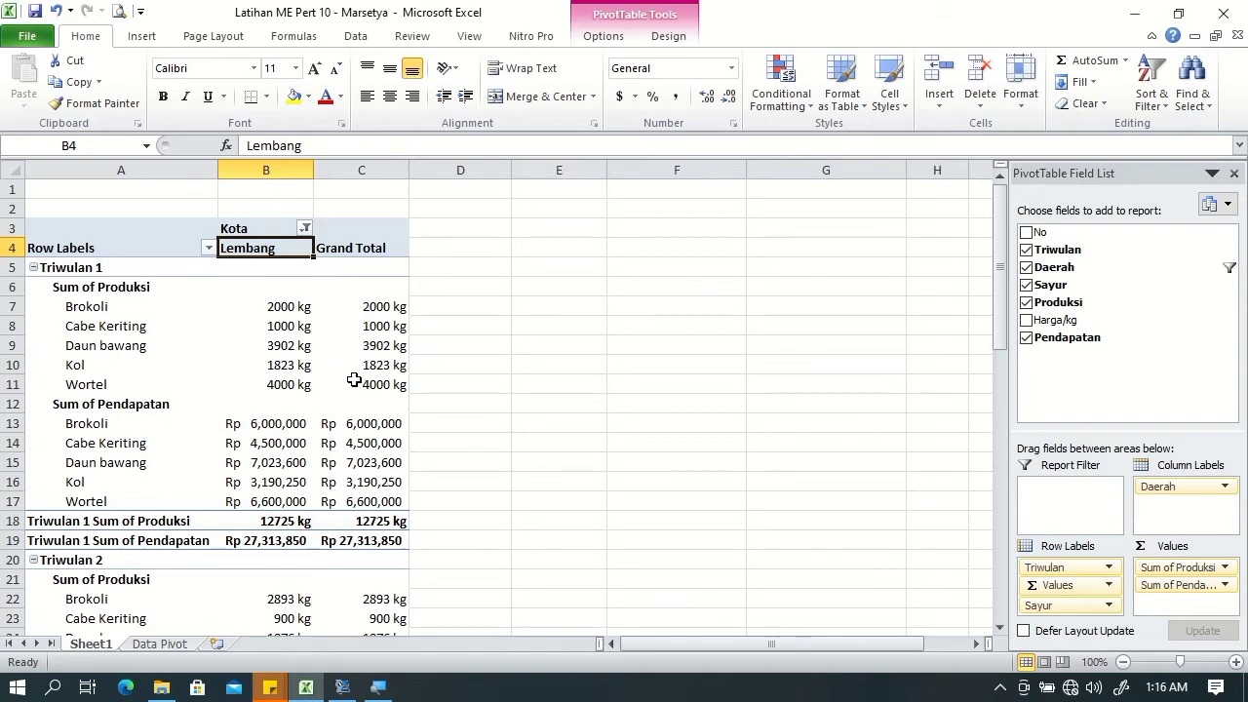
pyautogui.click(305, 228)
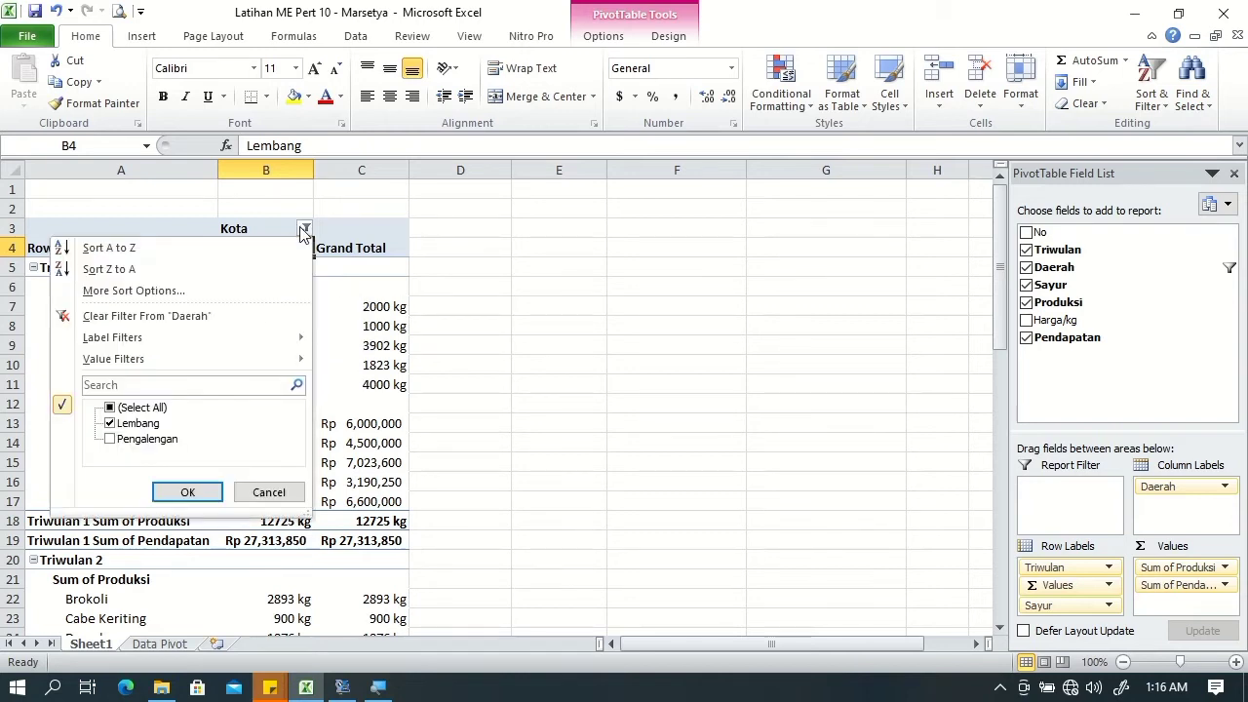
pyautogui.click(105, 320)
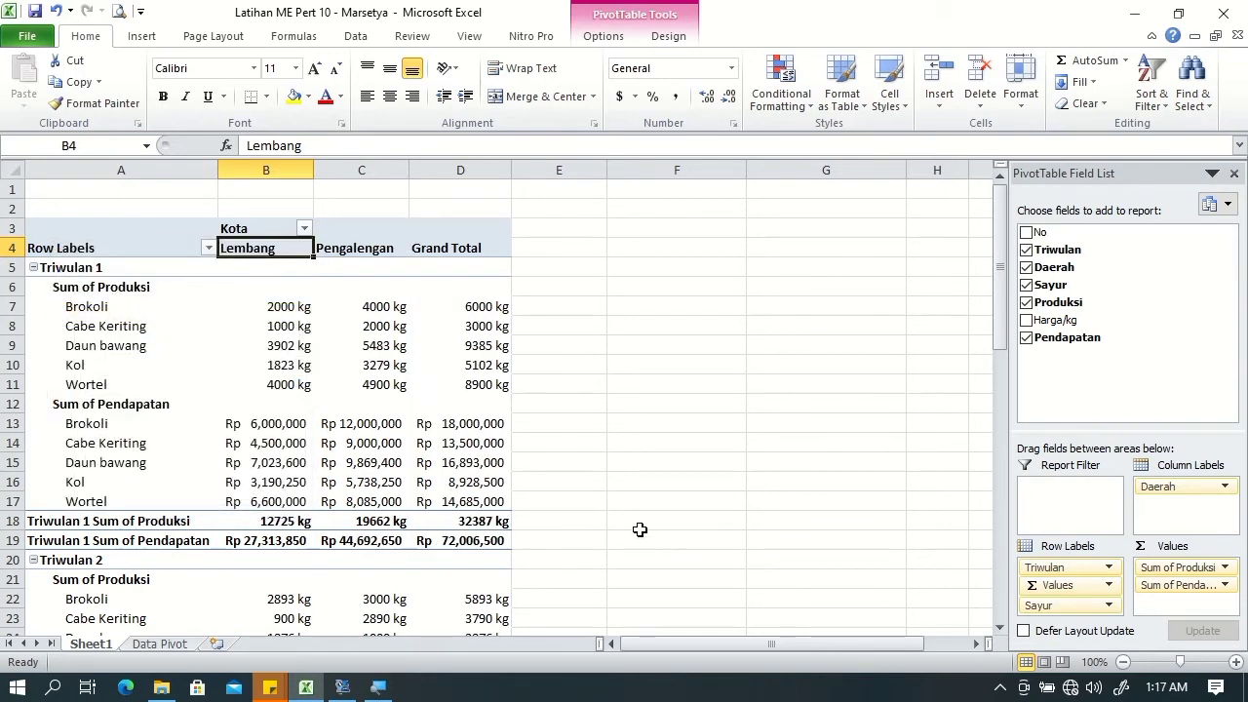
# Step: Switch to the Data Pivot sheet and select a cell in the source table
pyautogui.moveTo(1001, 280)
pyautogui.mouseDown()
pyautogui.moveTo(1000, 505)
pyautogui.moveTo(978, 246)
pyautogui.mouseUp()
pyautogui.click(161, 644)
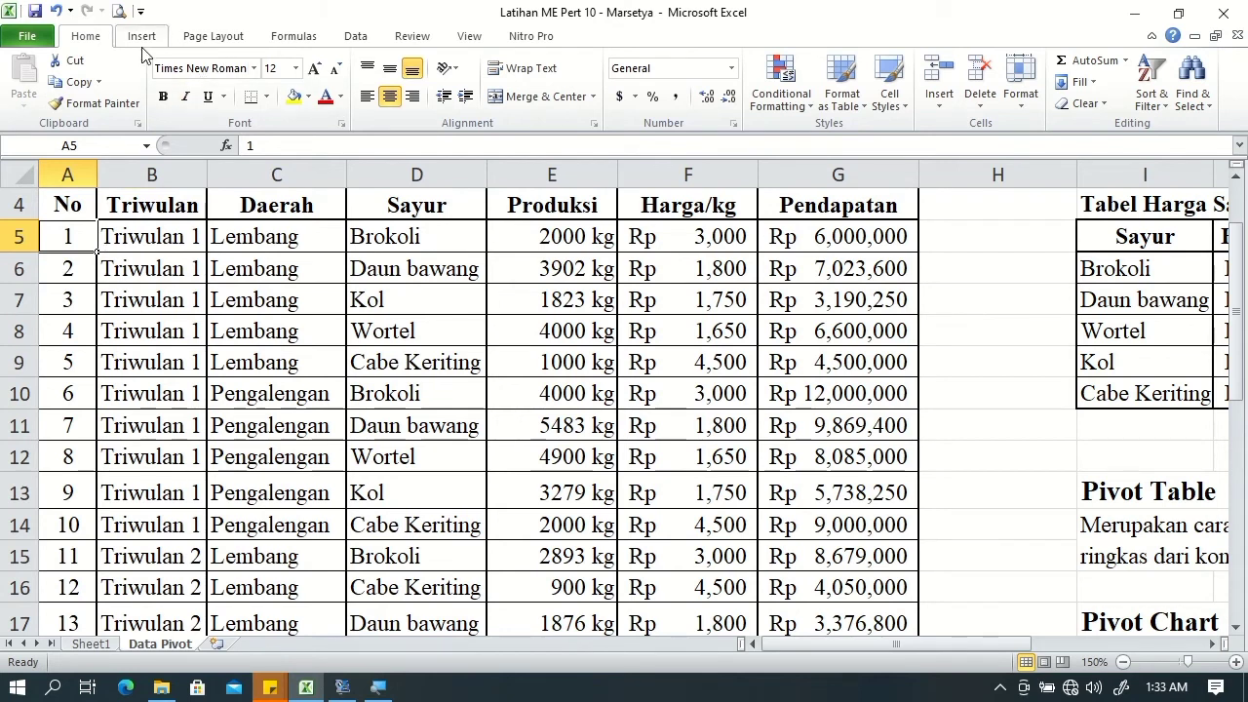
pyautogui.click(122, 240)
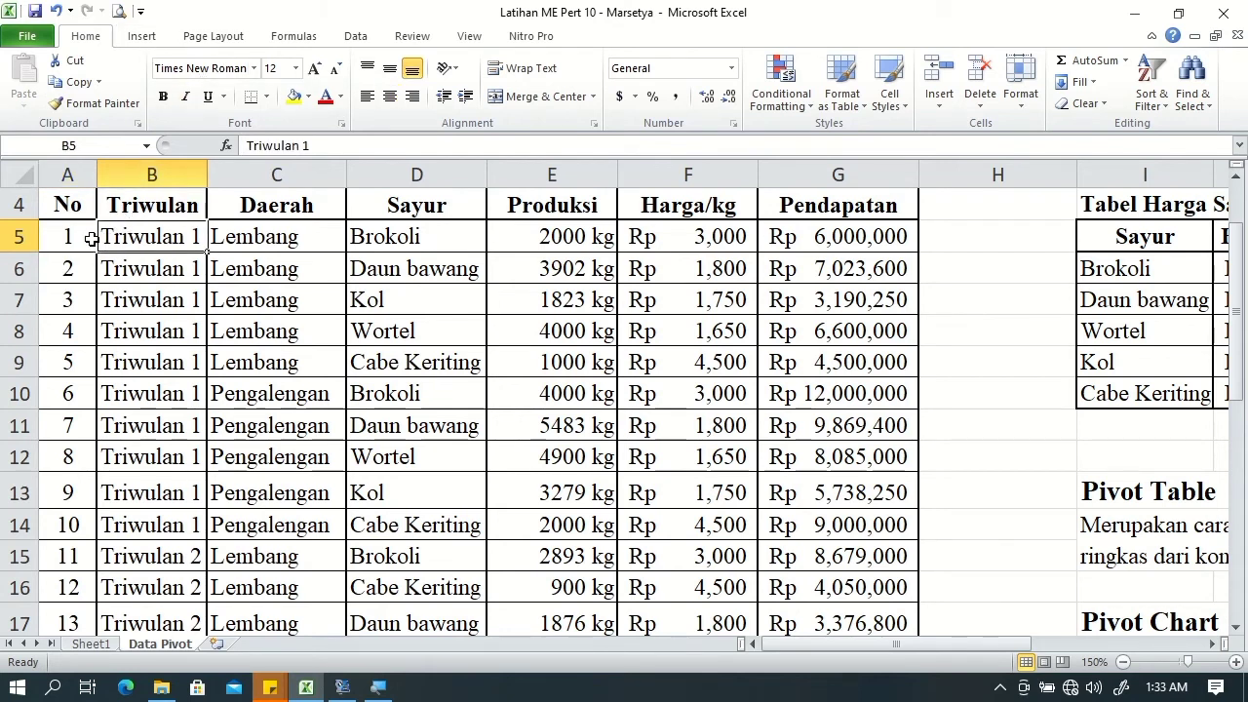
pyautogui.click(80, 230)
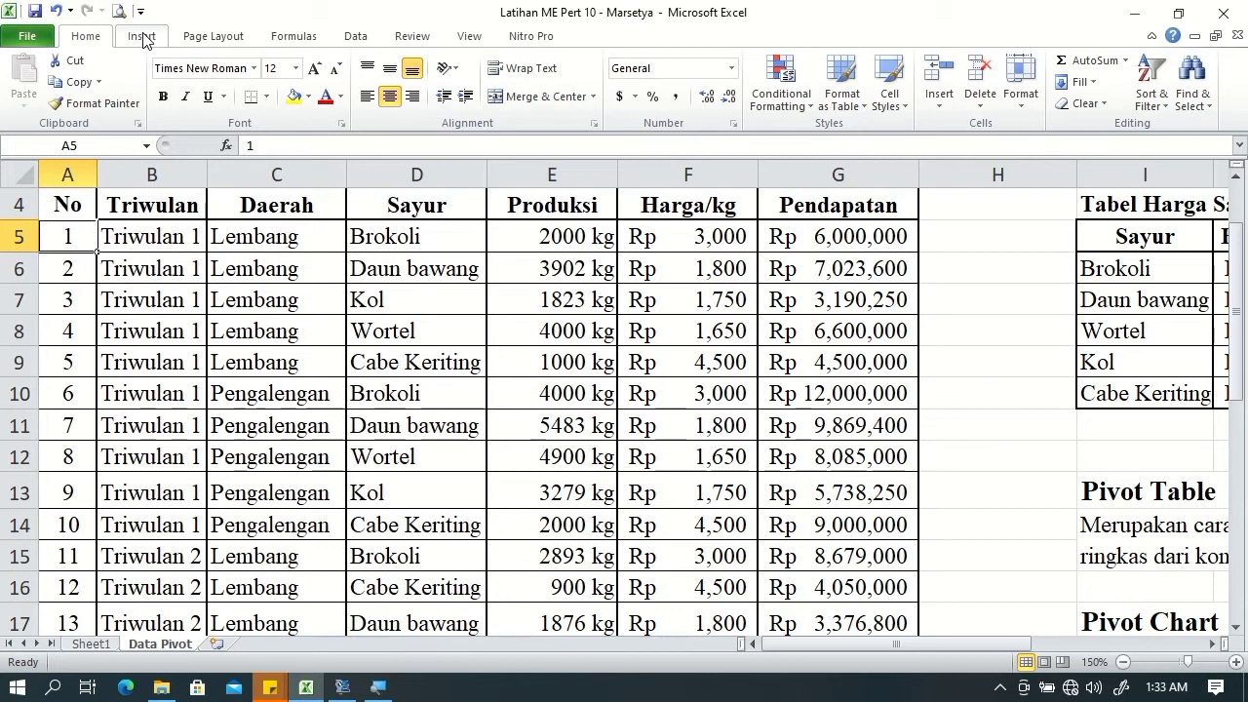
pyautogui.click(141, 36)
# Step: Insert a PivotTable with PivotChart from 'Data Pivot'!$A$4:$G$34 on a new worksheet
pyautogui.click(34, 107)
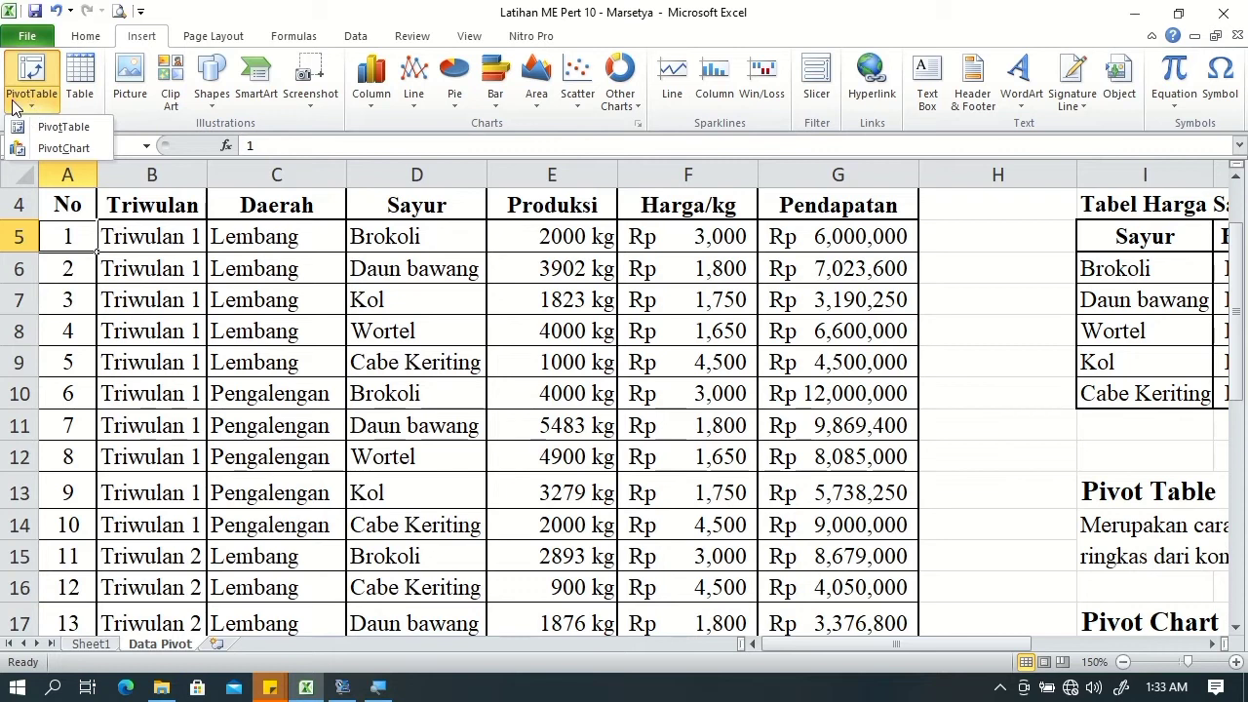
pyautogui.click(44, 150)
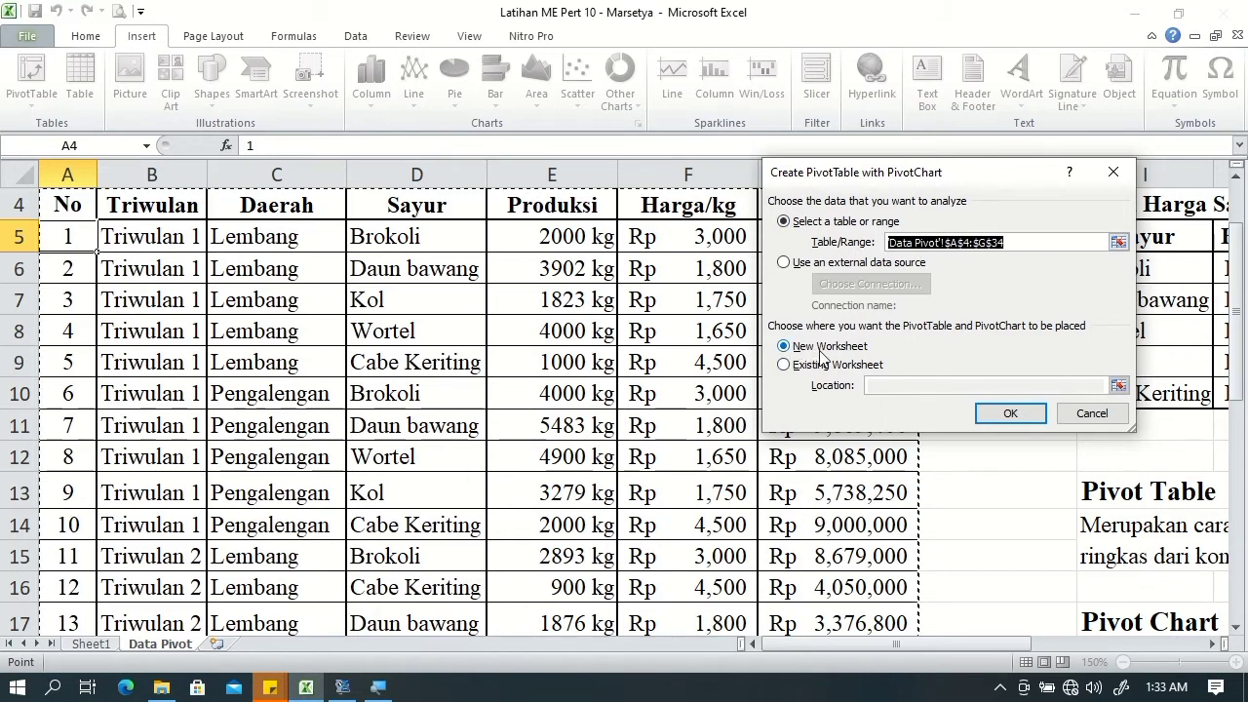
pyautogui.click(1011, 417)
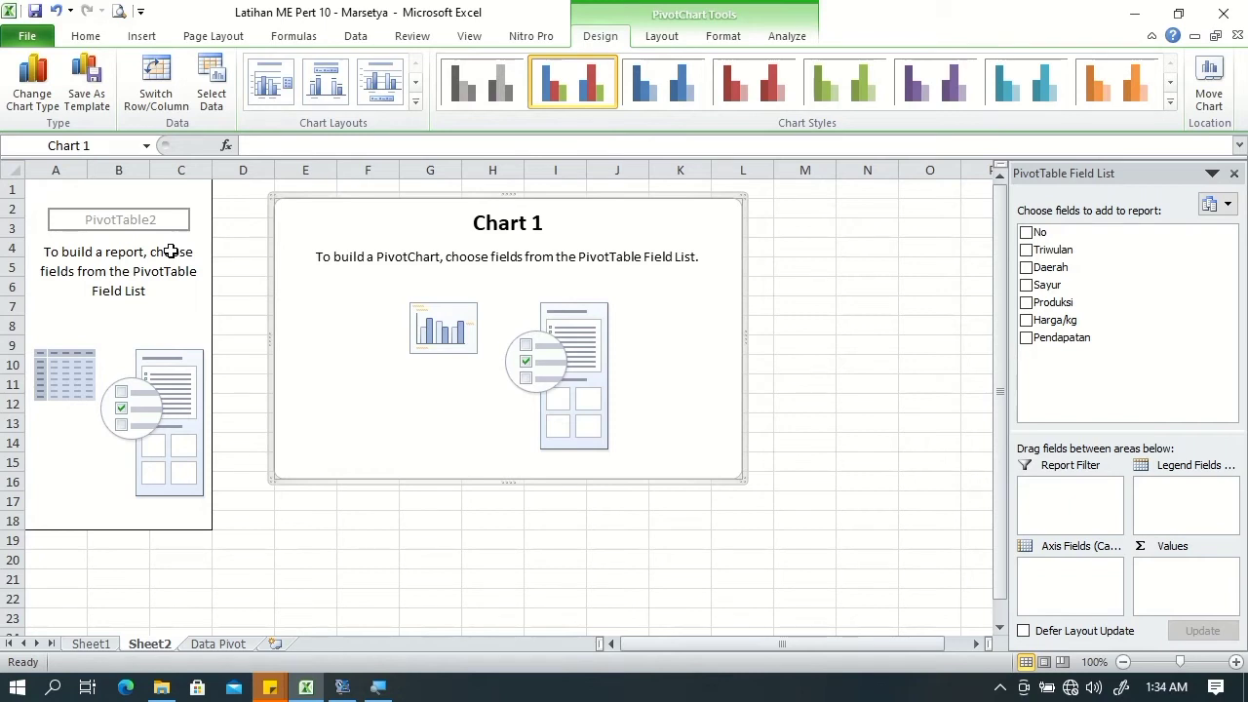
pyautogui.click(104, 251)
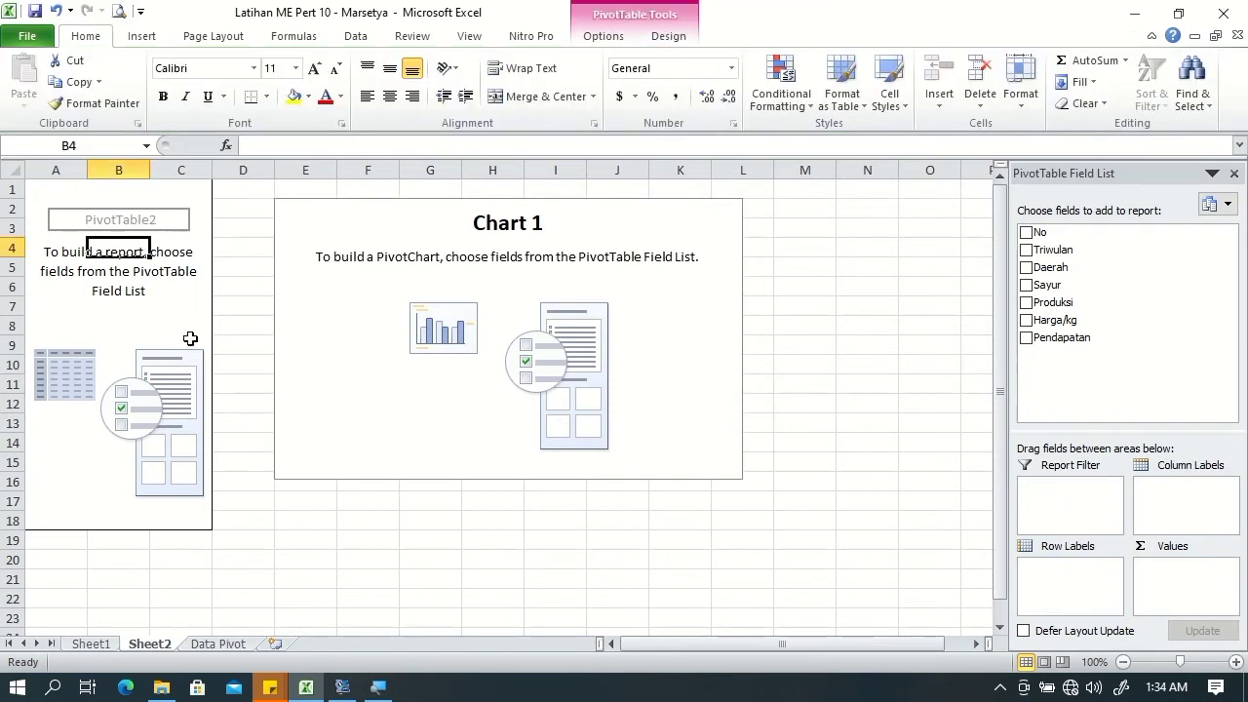
pyautogui.click(364, 265)
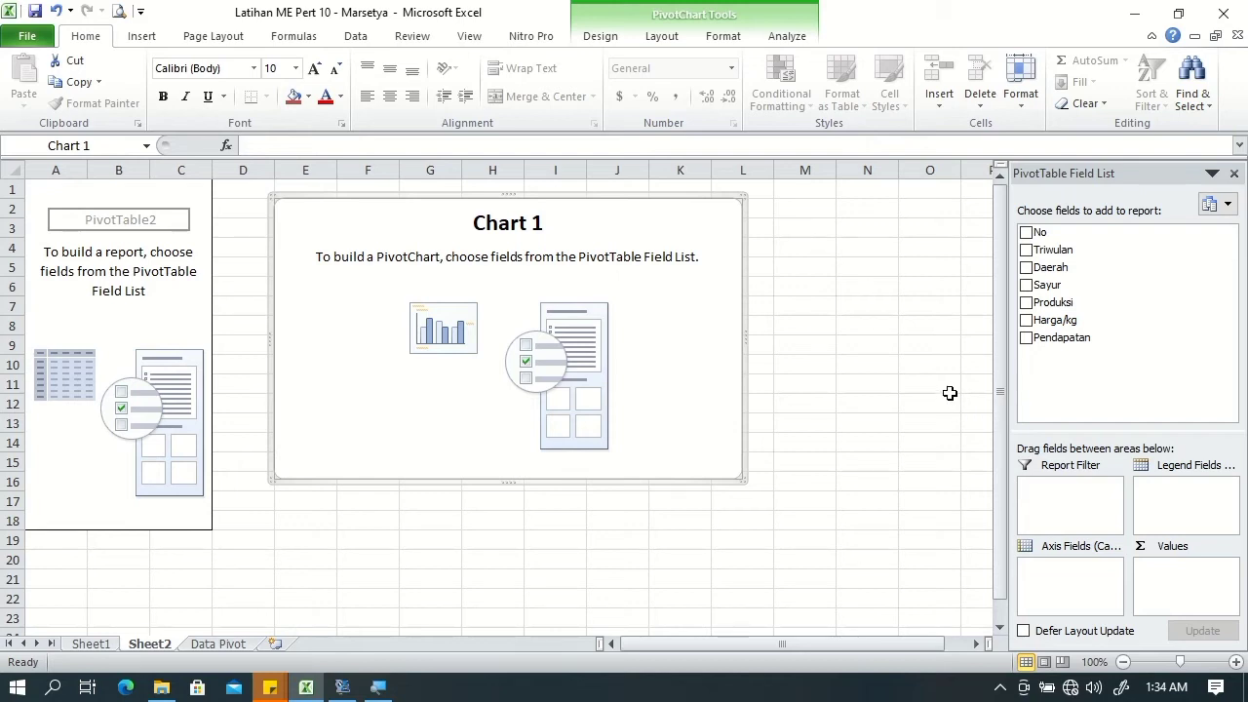
# Step: Chart Sum of Produksi by Sayur with Daerah as the legend, positioned beside the table
pyautogui.click(1027, 250)
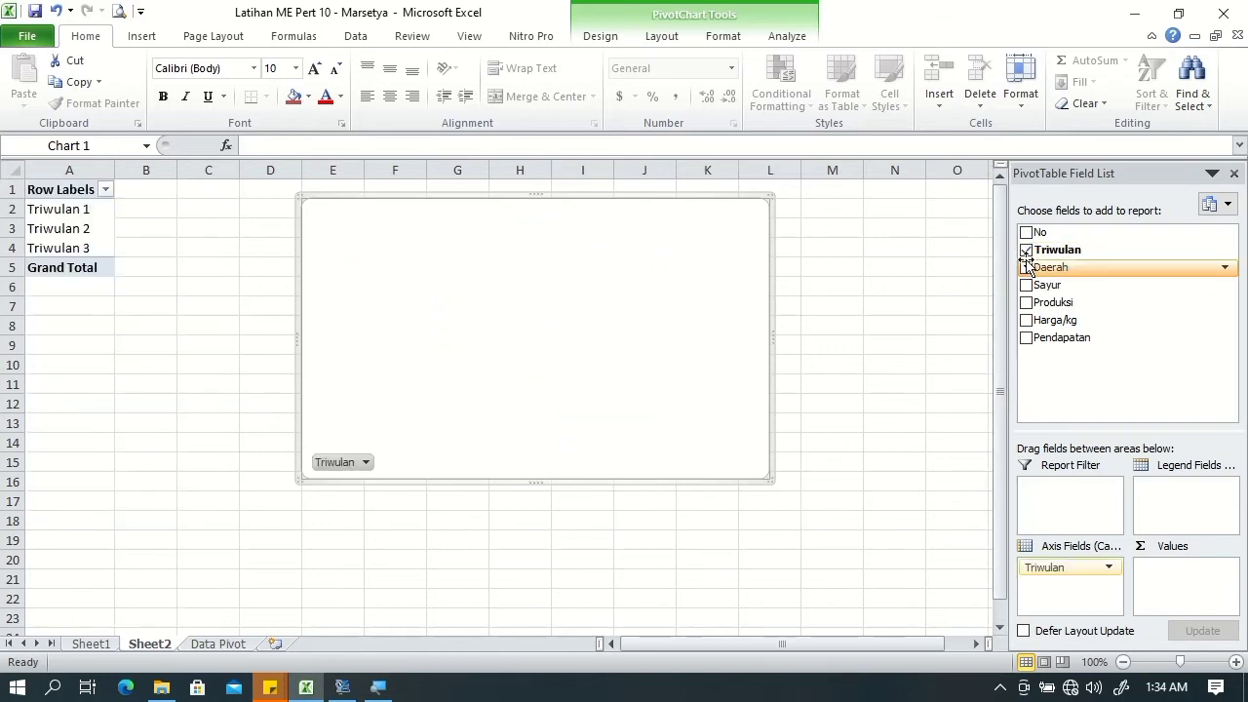
pyautogui.click(1025, 250)
pyautogui.click(1025, 268)
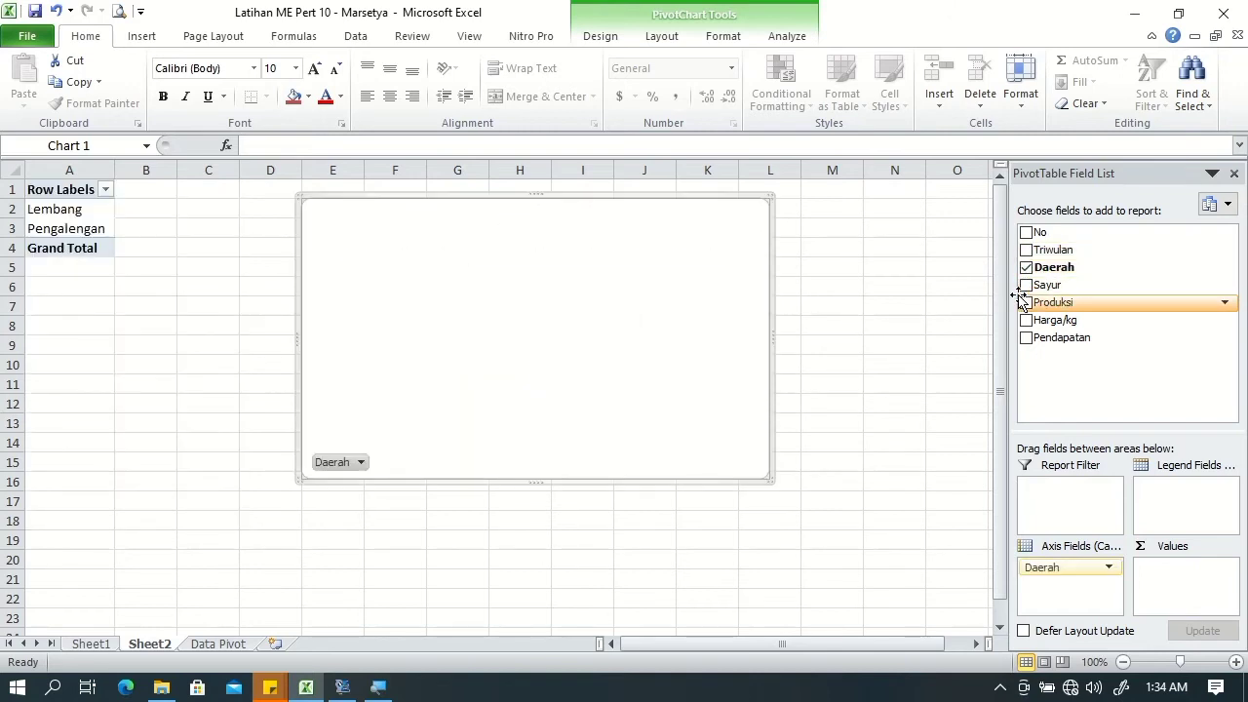
pyautogui.click(1026, 285)
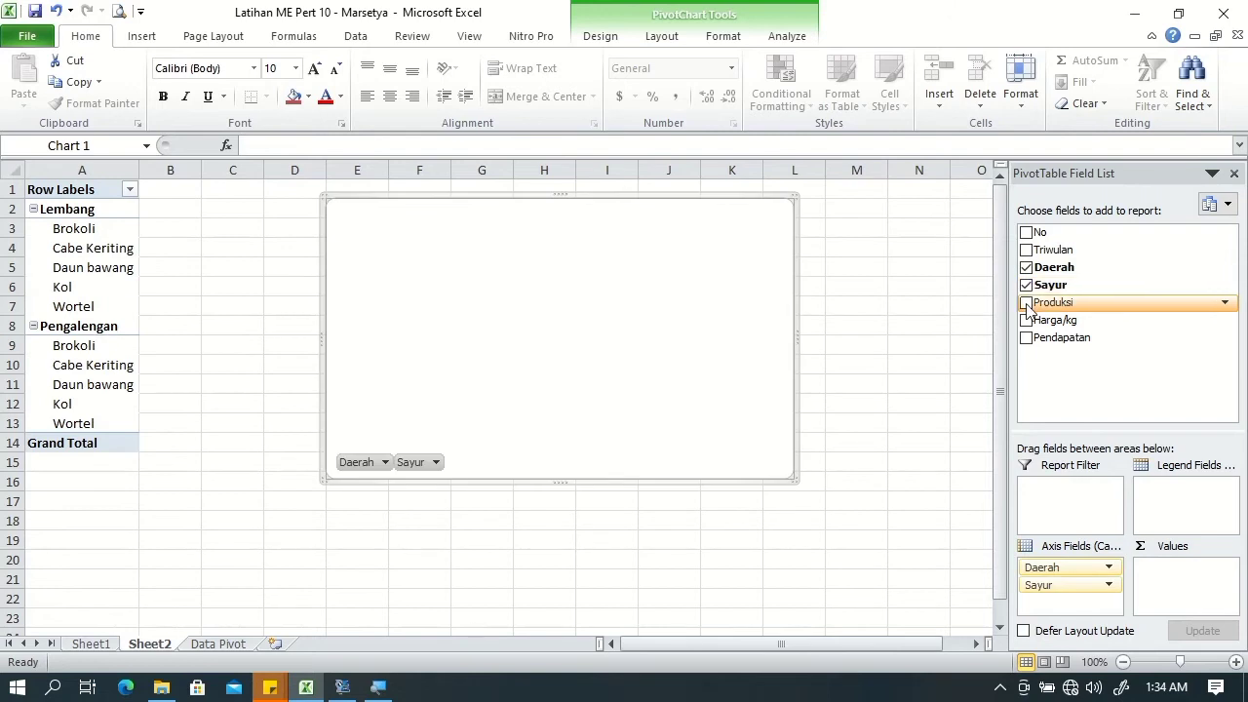
pyautogui.click(1025, 303)
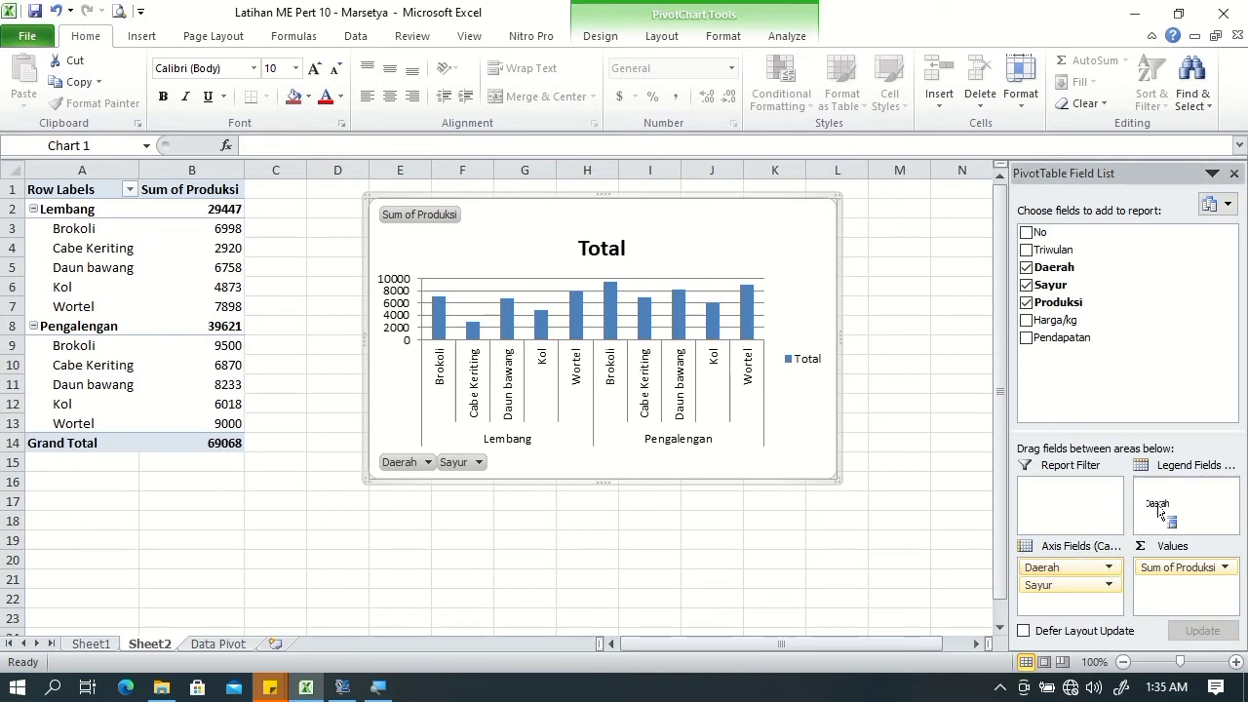
pyautogui.moveTo(1091, 570); pyautogui.dragTo(1160, 511)
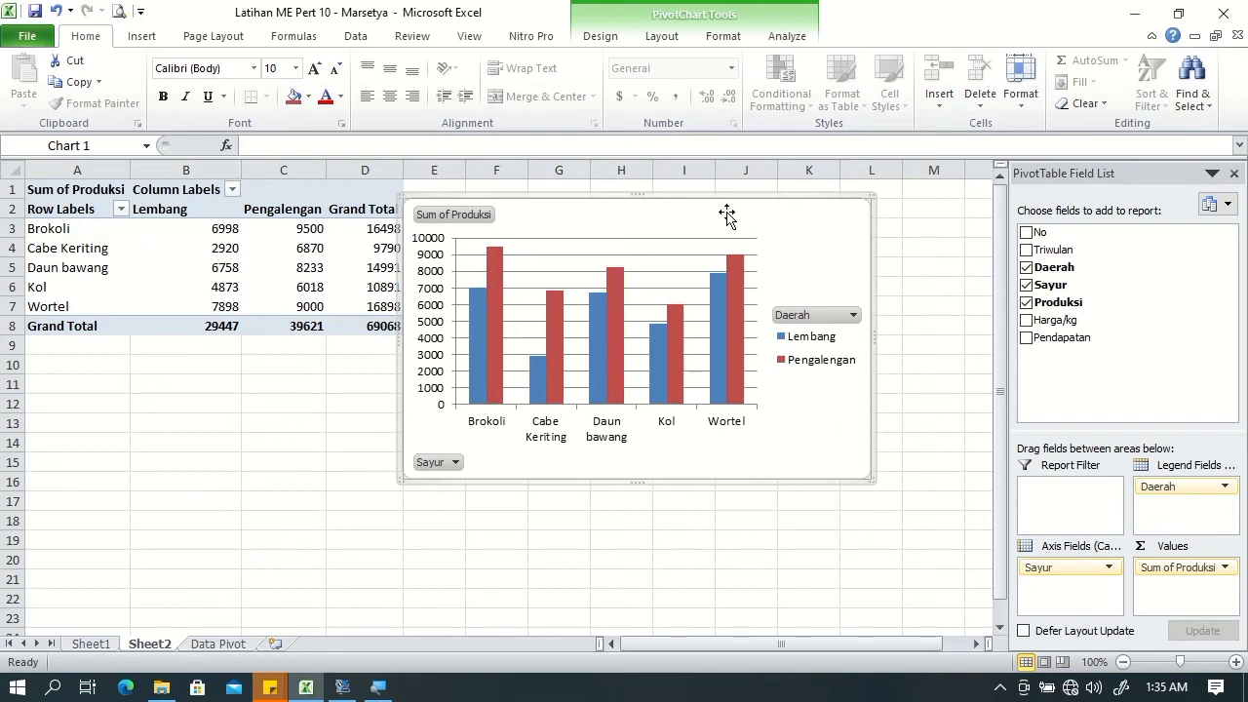
pyautogui.moveTo(723, 203); pyautogui.dragTo(756, 289)
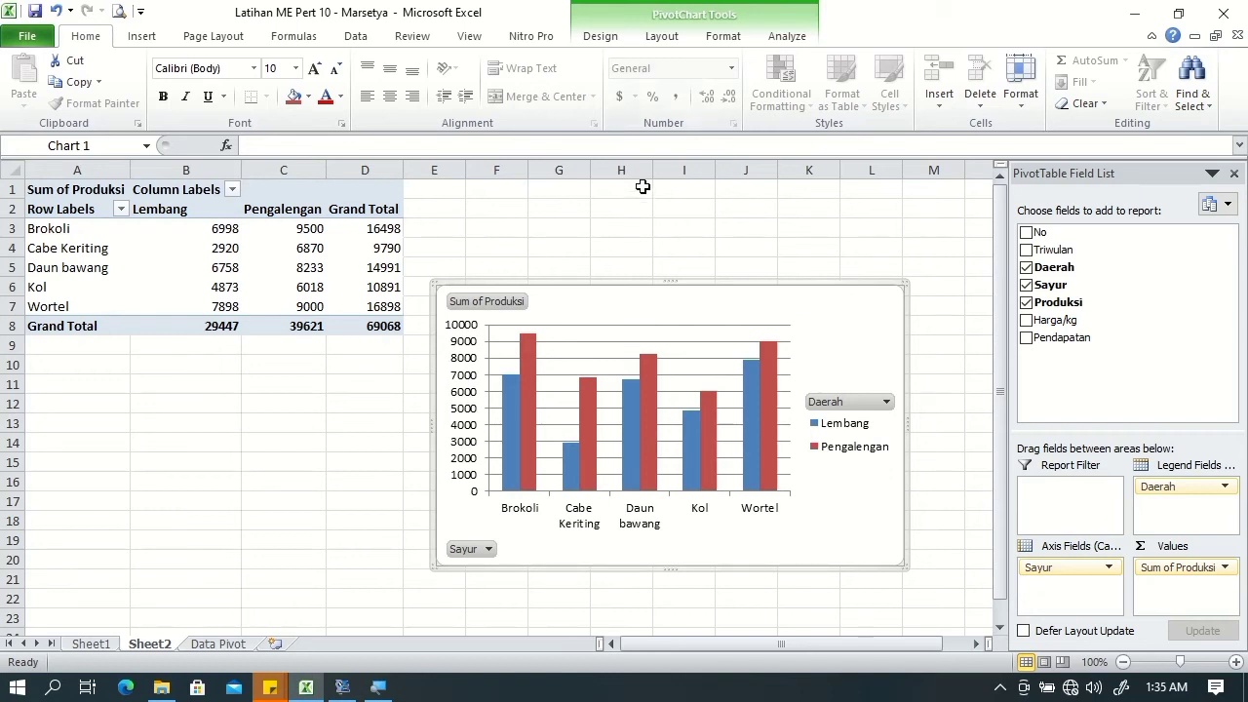
# Step: Apply Layout 2 to the PivotChart for data labels and a top legend
pyautogui.click(621, 36)
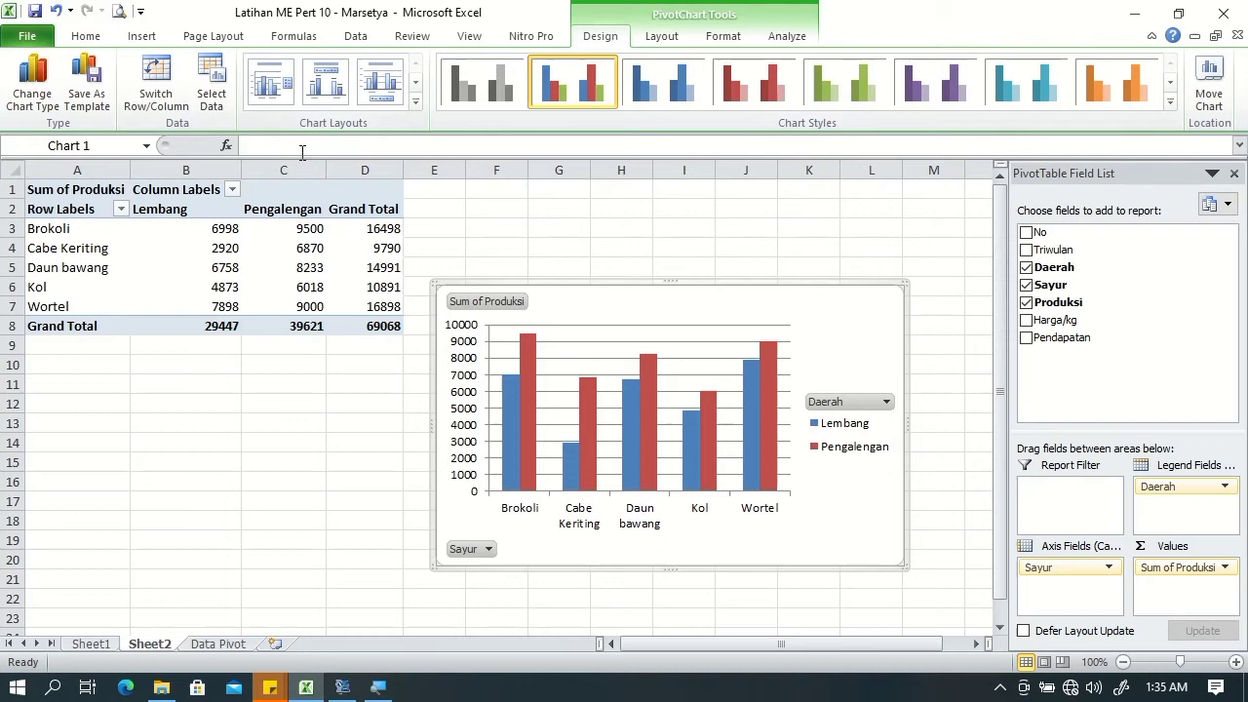
pyautogui.click(414, 102)
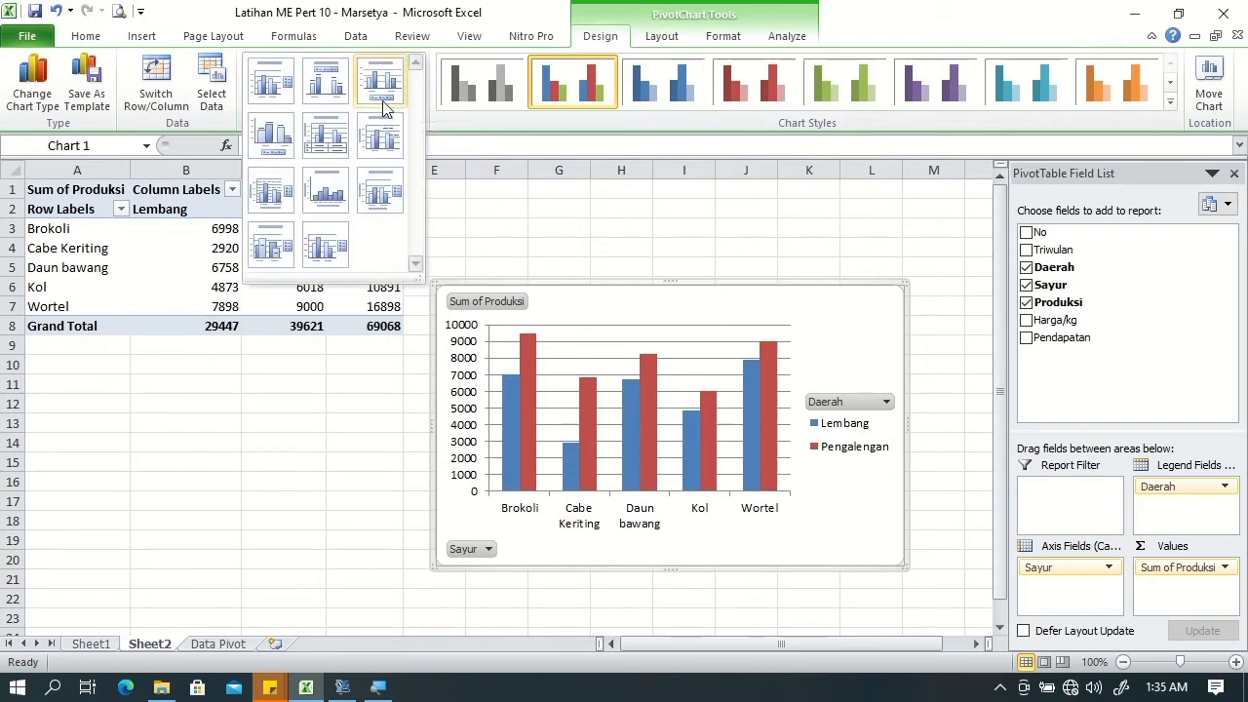
pyautogui.click(326, 88)
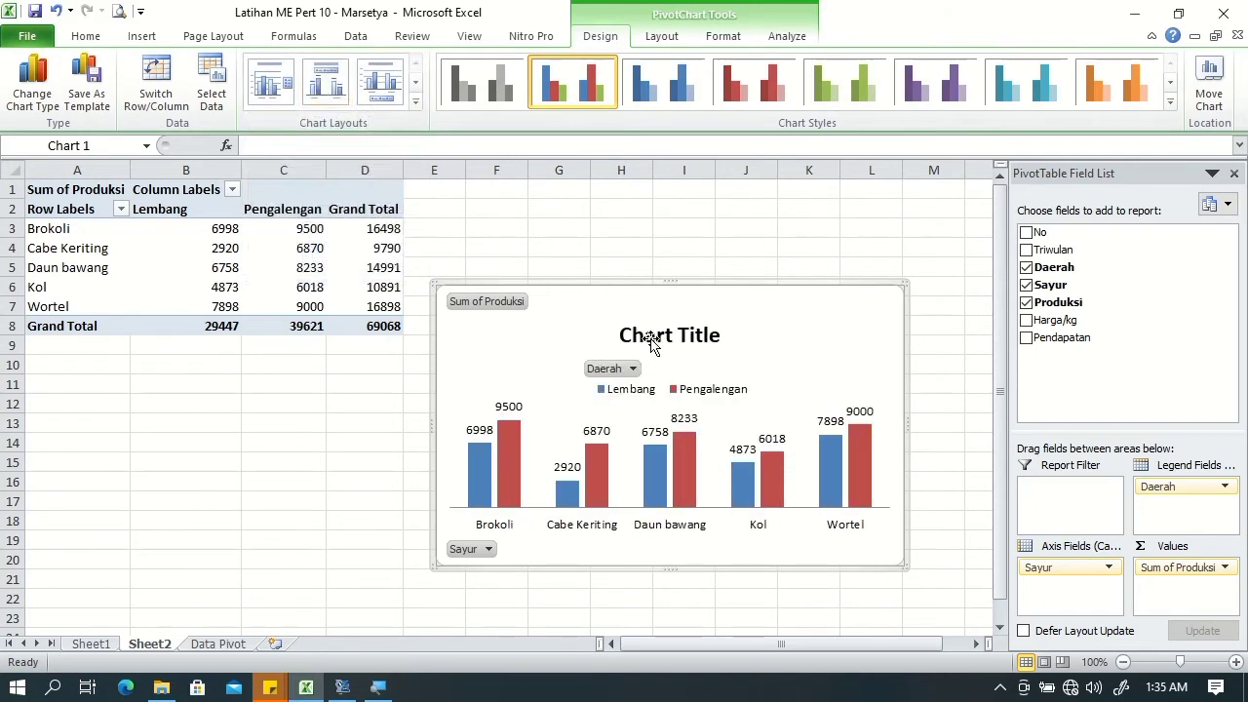
# Step: Retitle the chart 'Chart Data Penjualan Sayur Kota Lembang dan Pengalengan'
pyautogui.click(686, 334)
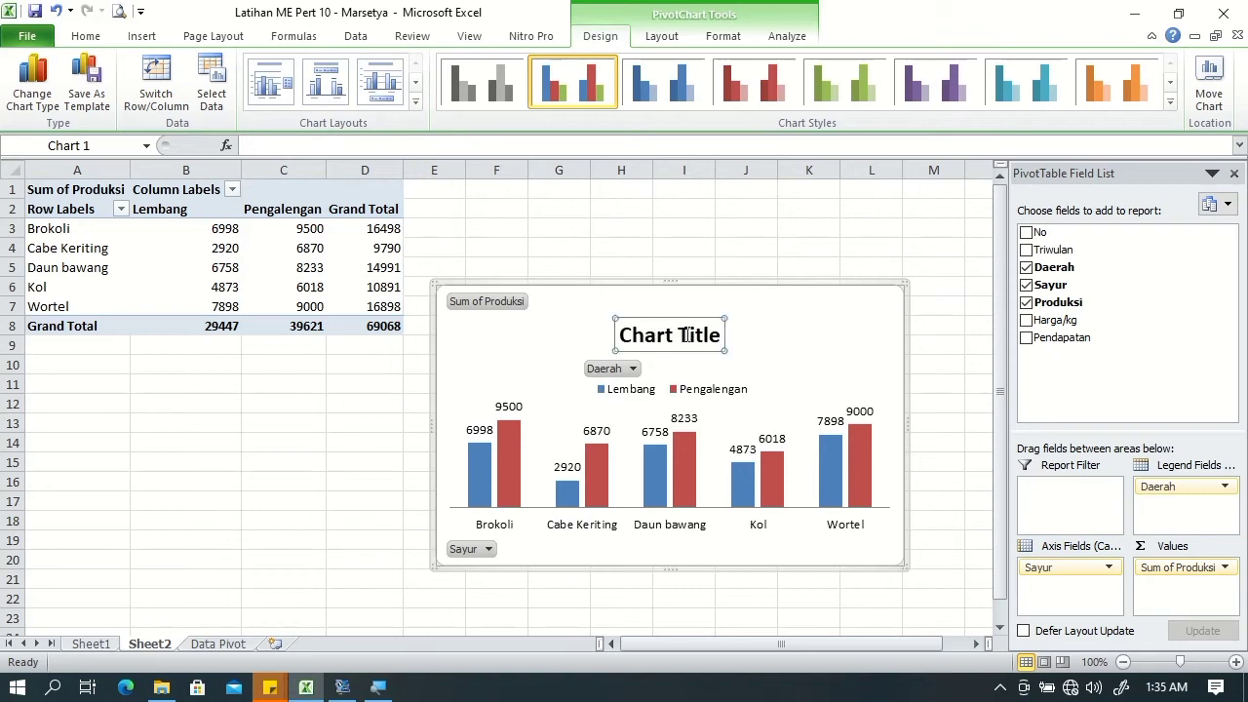
pyautogui.moveTo(679, 334); pyautogui.dragTo(731, 335)
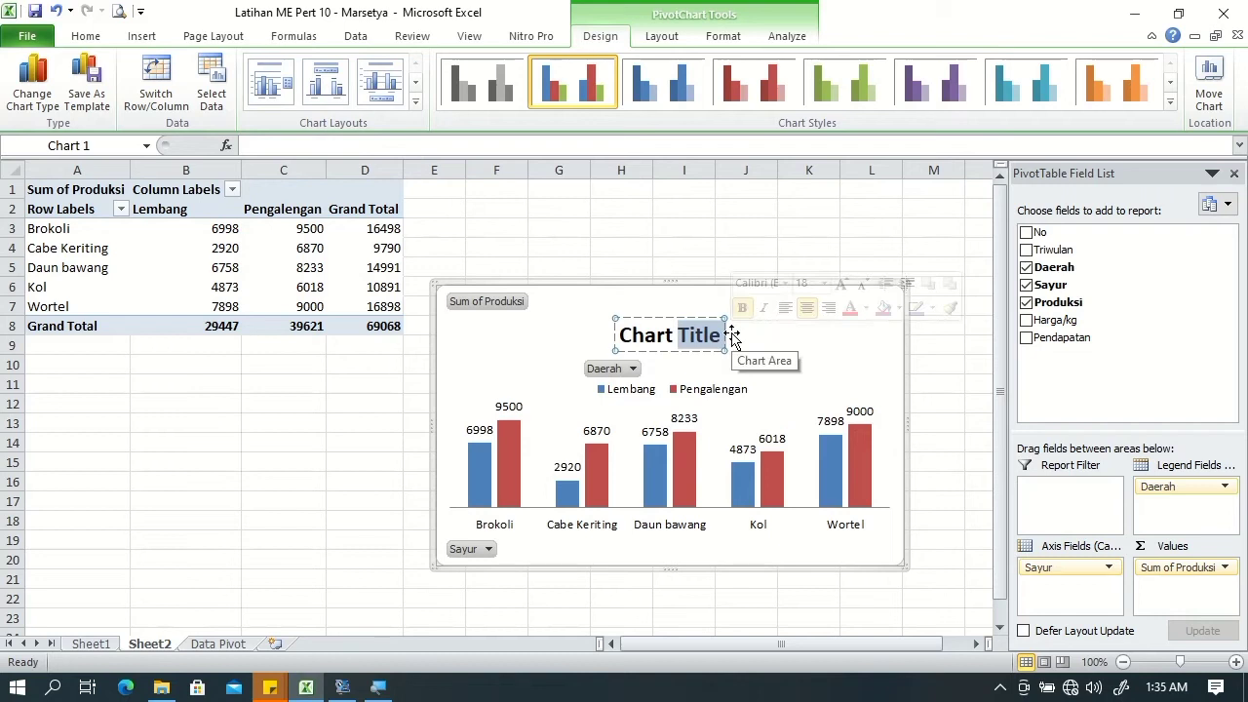
pyautogui.write('Data')
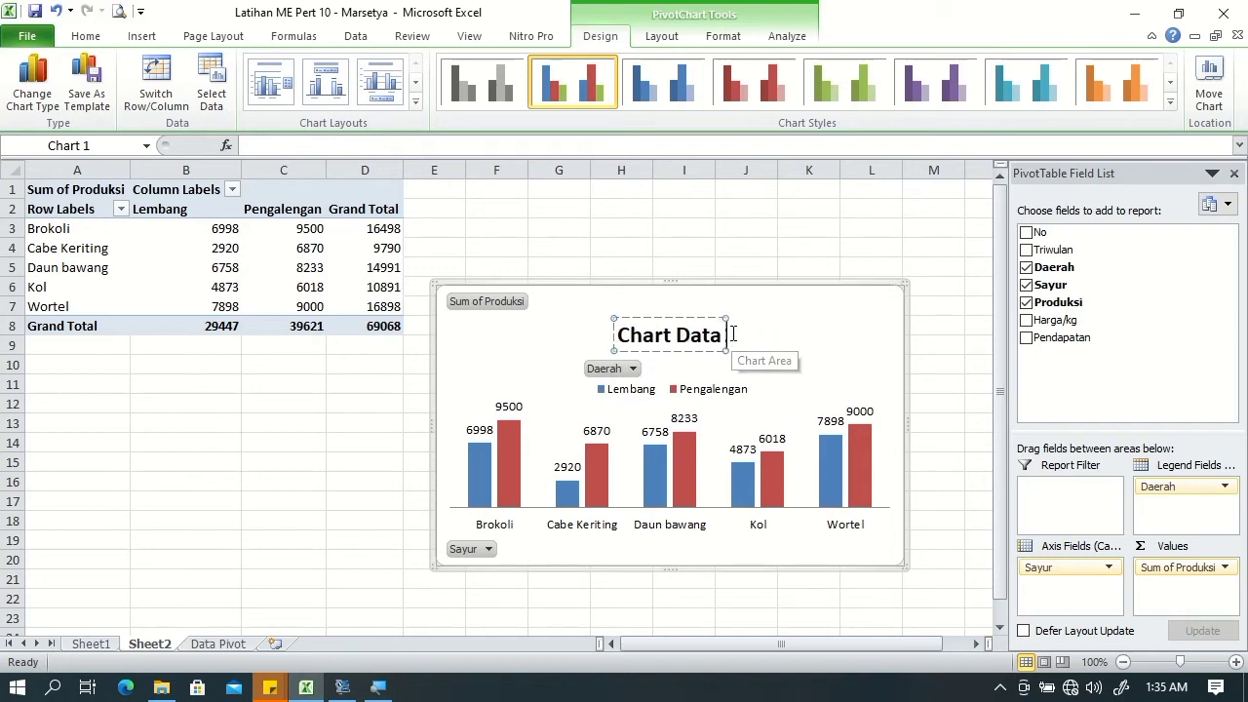
pyautogui.write(' Penjualan')
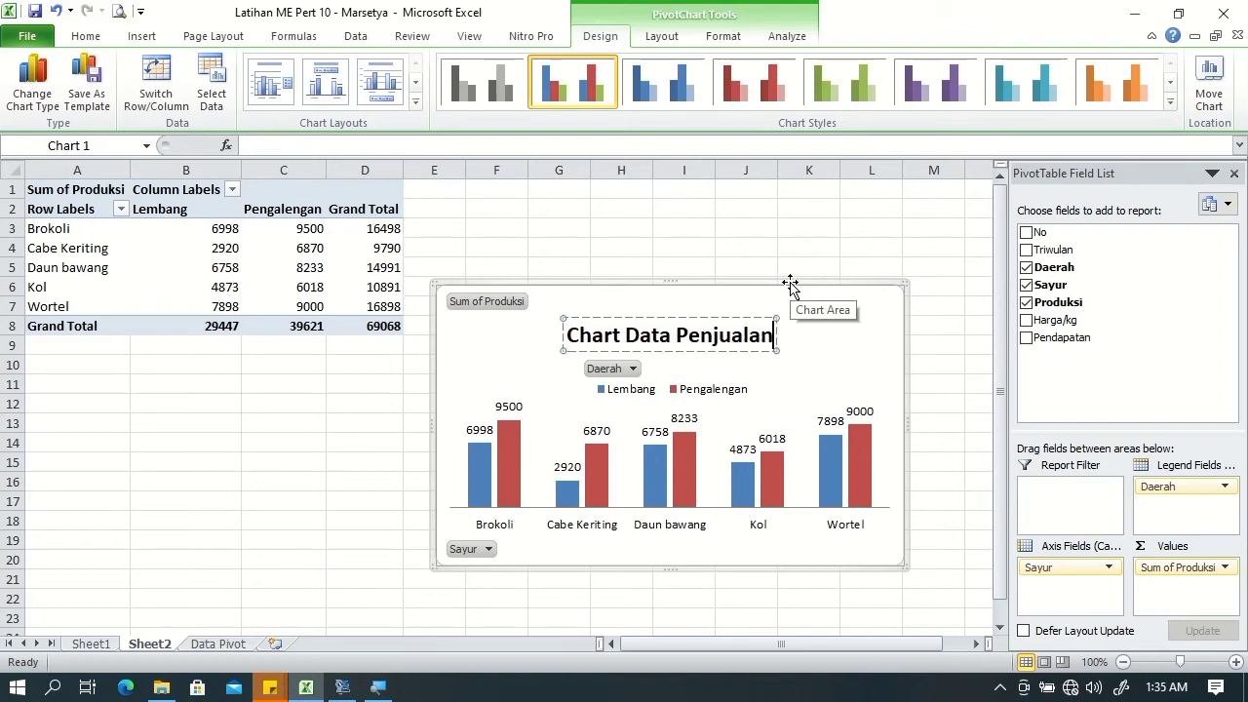
pyautogui.write(' Sayur Kota Lembang dan Pen')
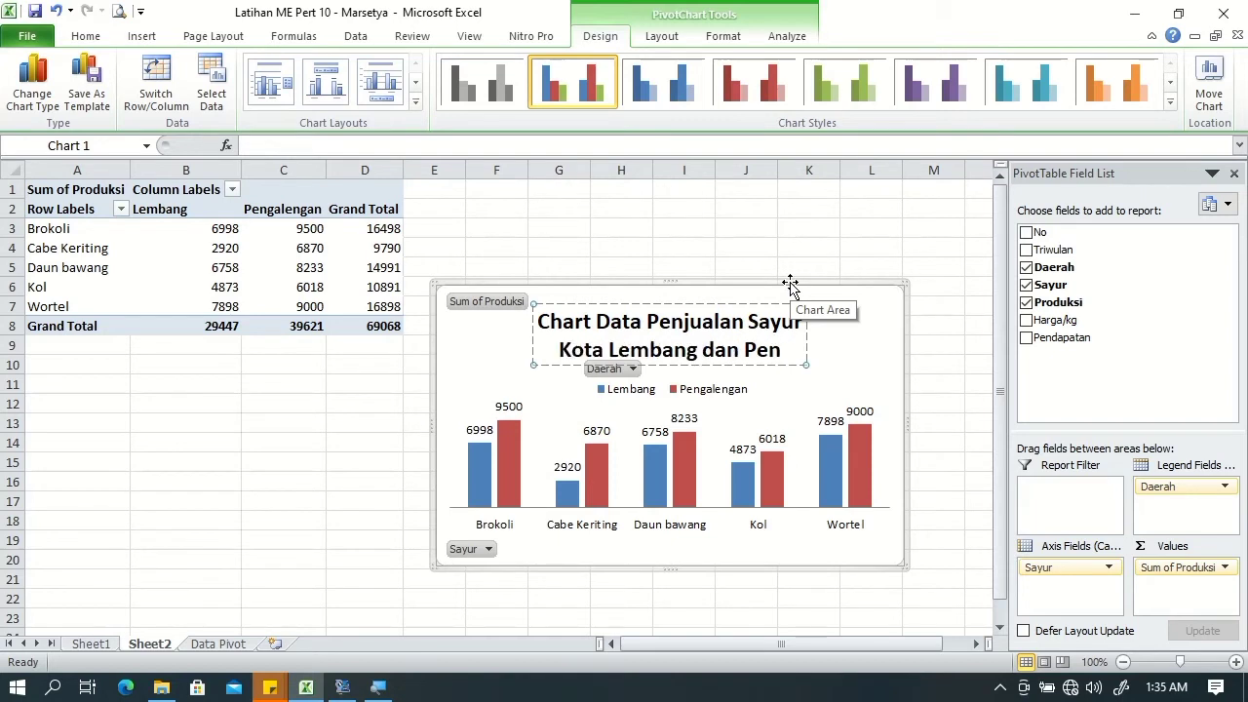
pyautogui.write('galengan')
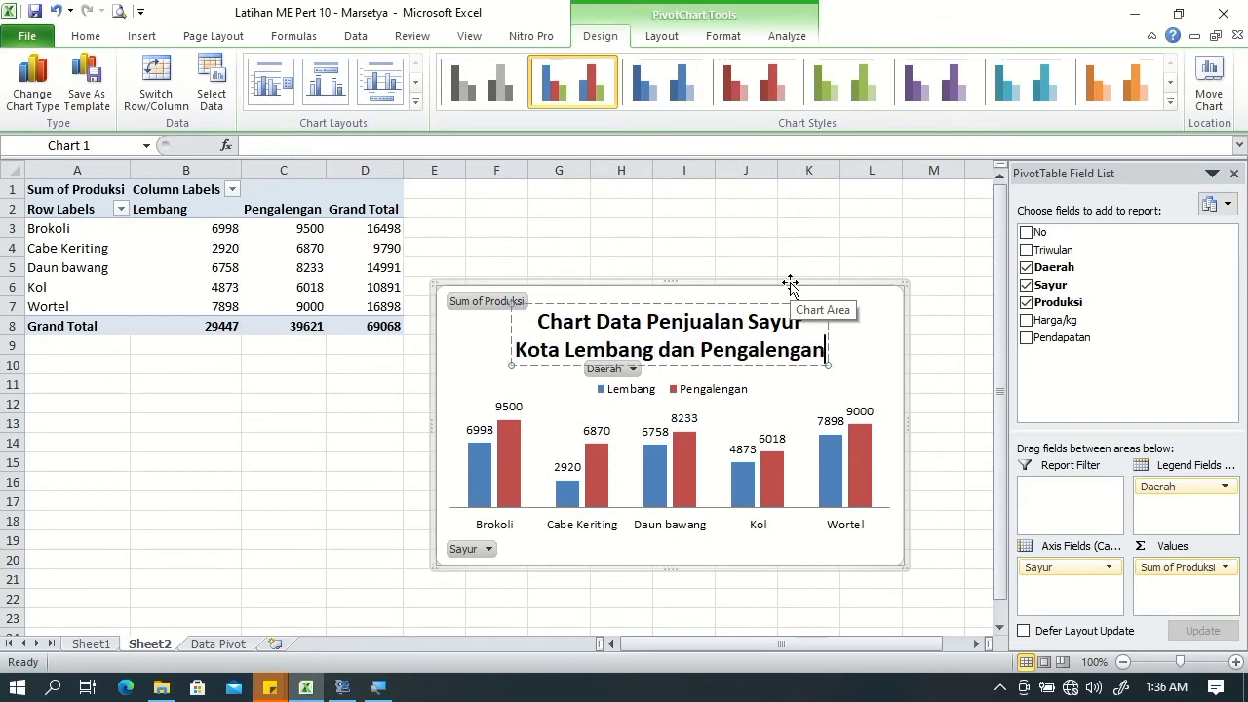
# Step: Move the PivotChart up alongside the top of the pivot table
pyautogui.click(766, 245)
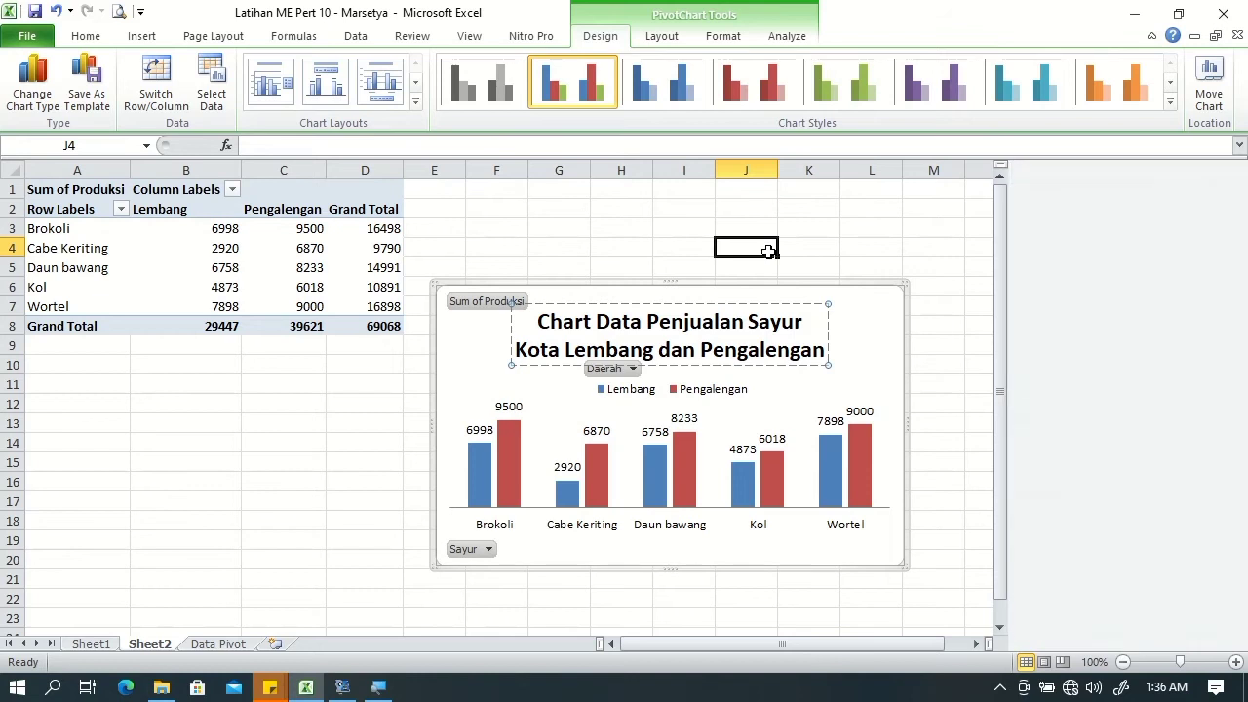
pyautogui.click(720, 321)
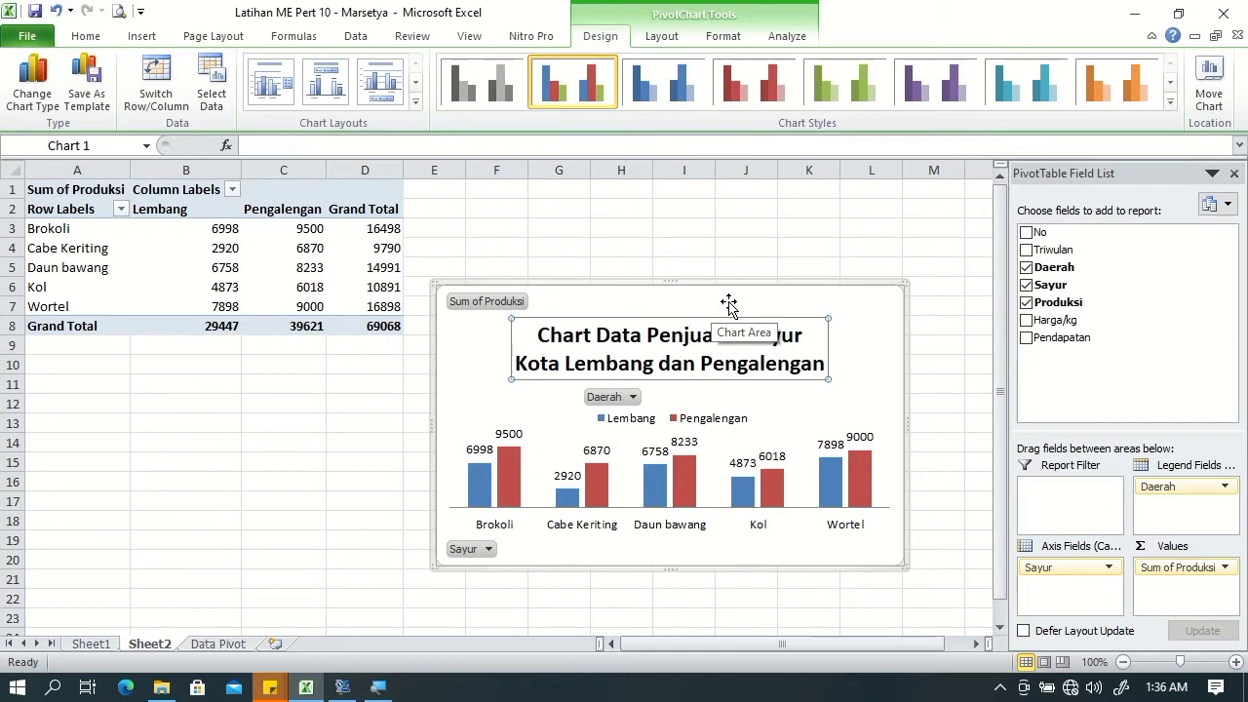
pyautogui.moveTo(729, 306); pyautogui.dragTo(735, 237)
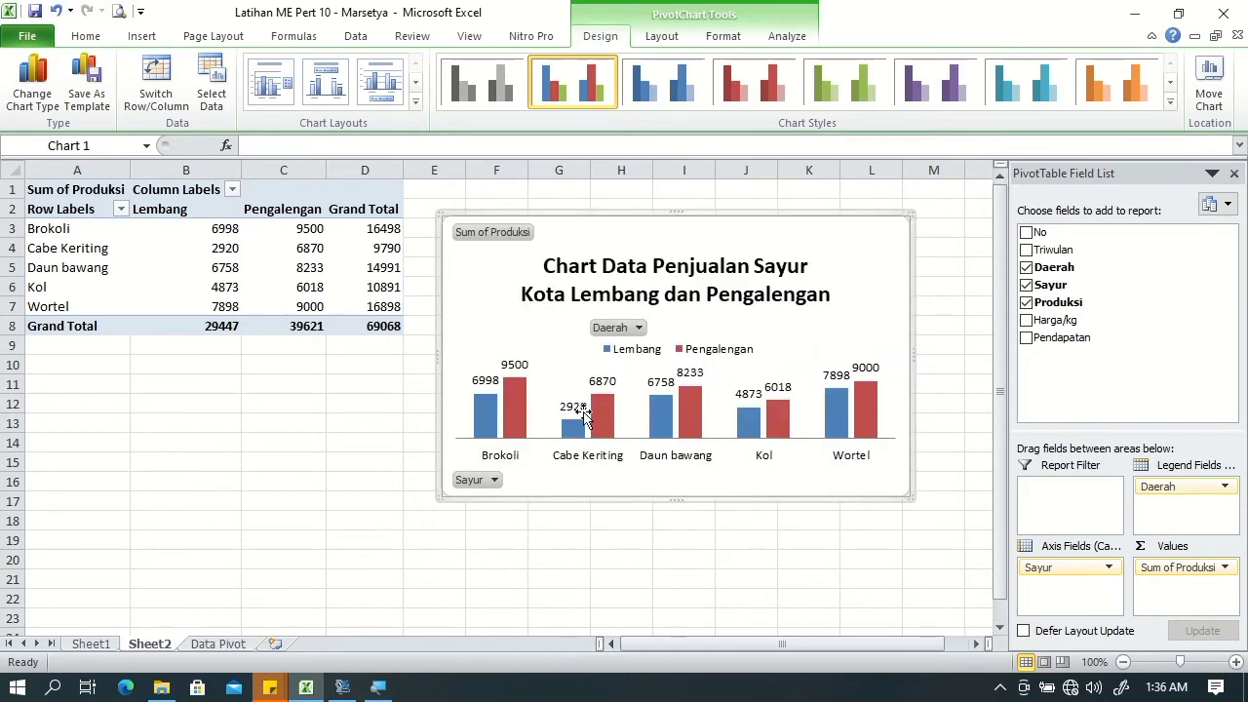
# Step: Filter the chart's Daerah field to Lembang only, then clear the filter to restore Pengalengan
pyautogui.click(634, 335)
pyautogui.click(635, 330)
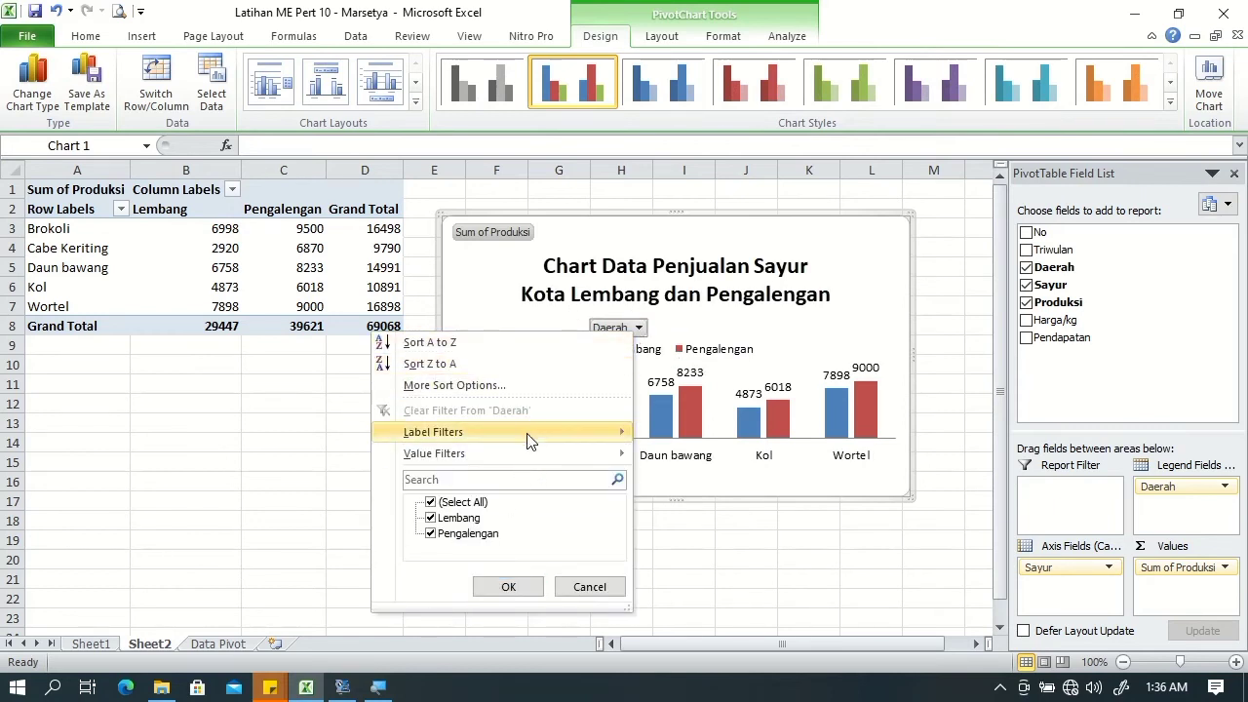
pyautogui.click(431, 502)
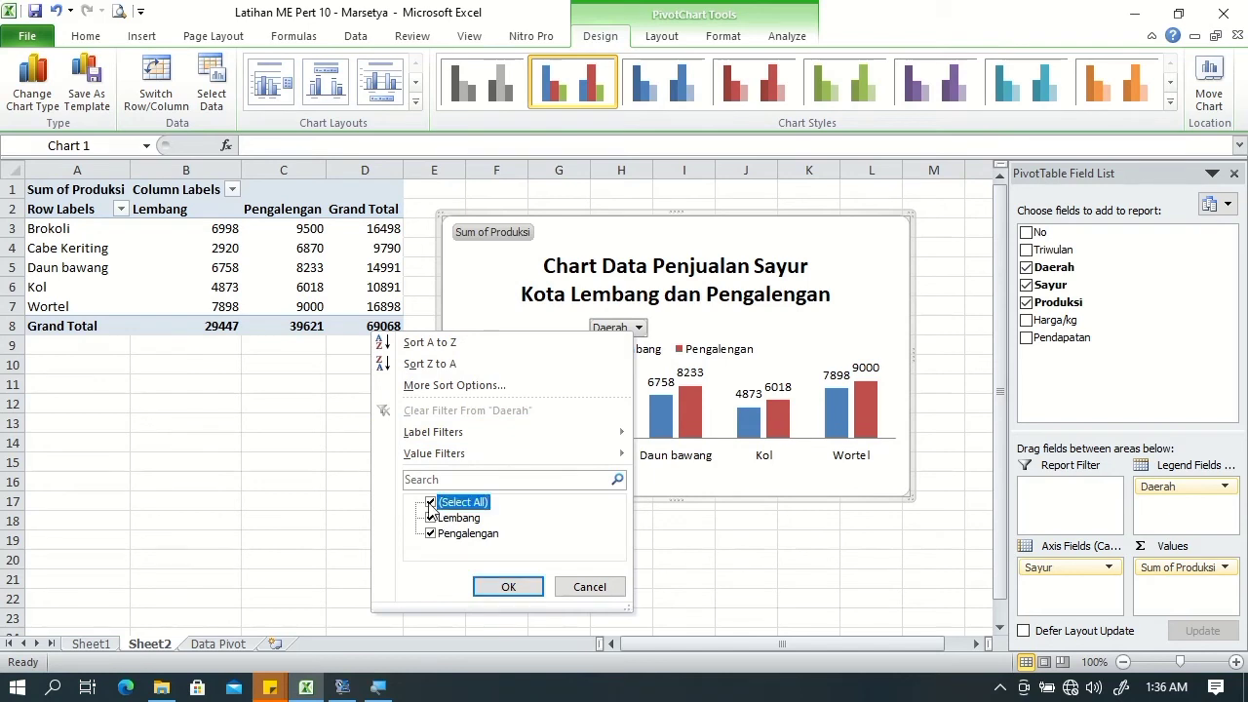
pyautogui.click(431, 517)
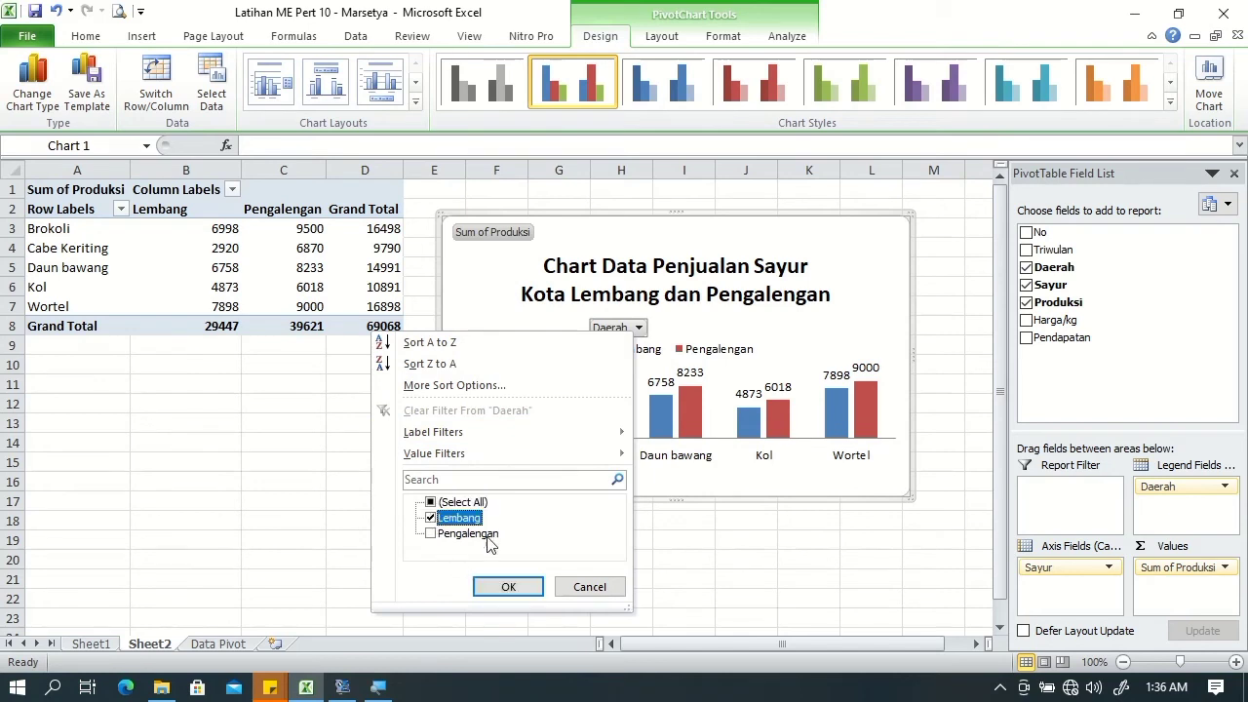
pyautogui.click(507, 586)
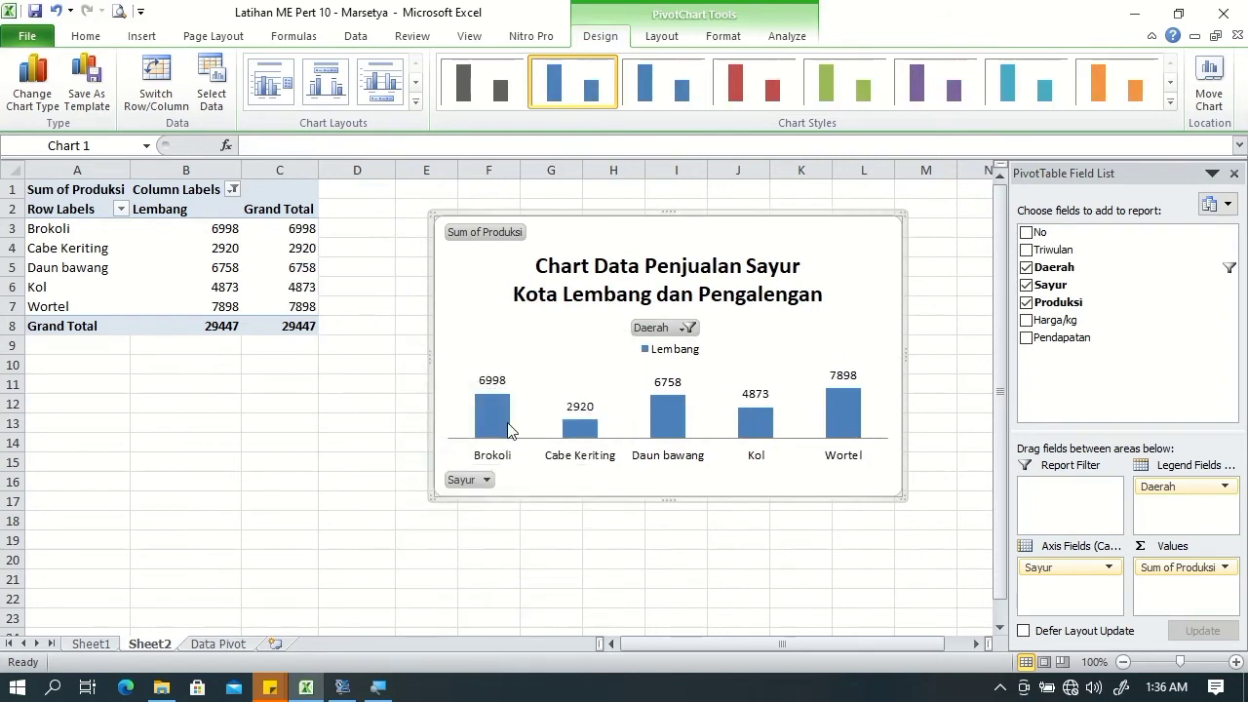
pyautogui.click(688, 327)
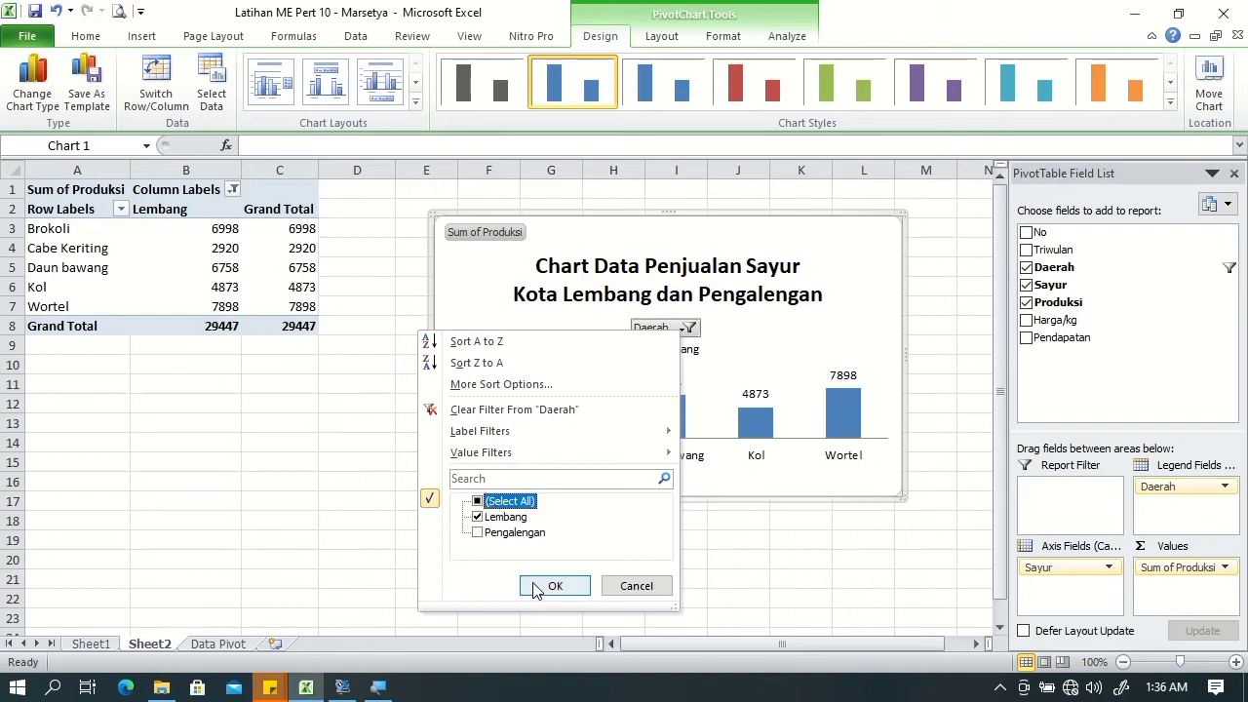
pyautogui.click(518, 409)
pyautogui.moveTo(783, 438)
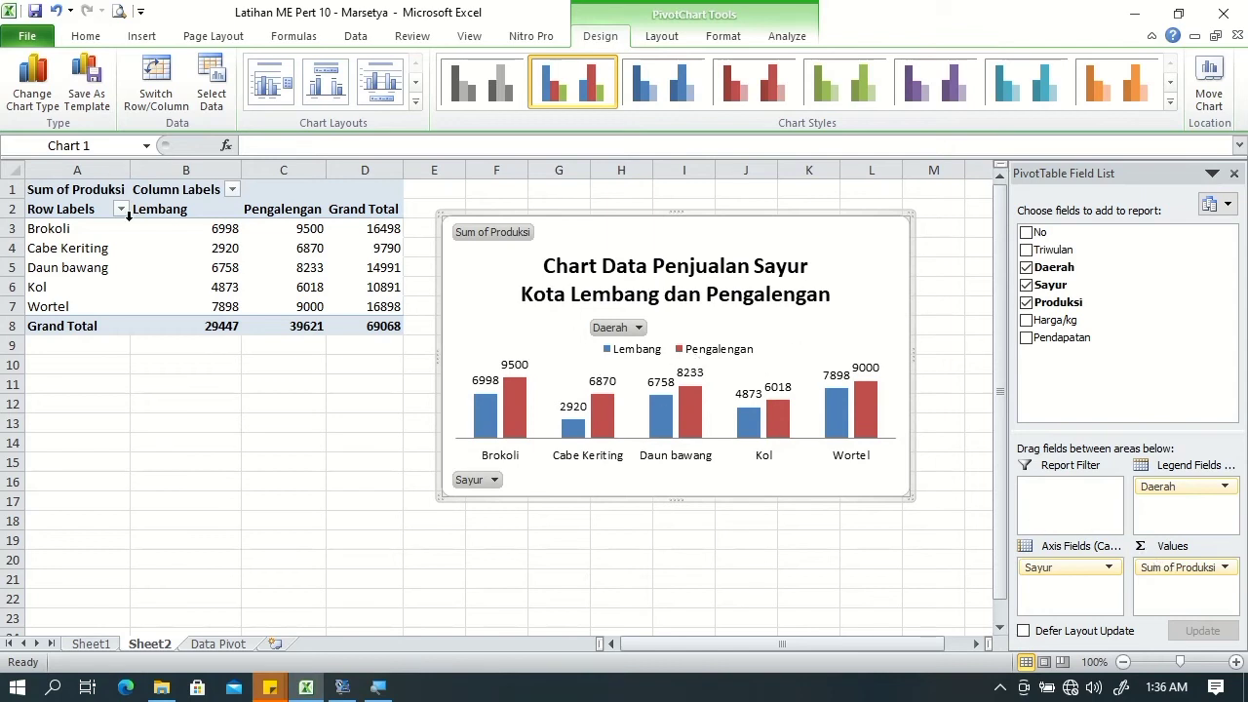
pyautogui.click(1026, 340)
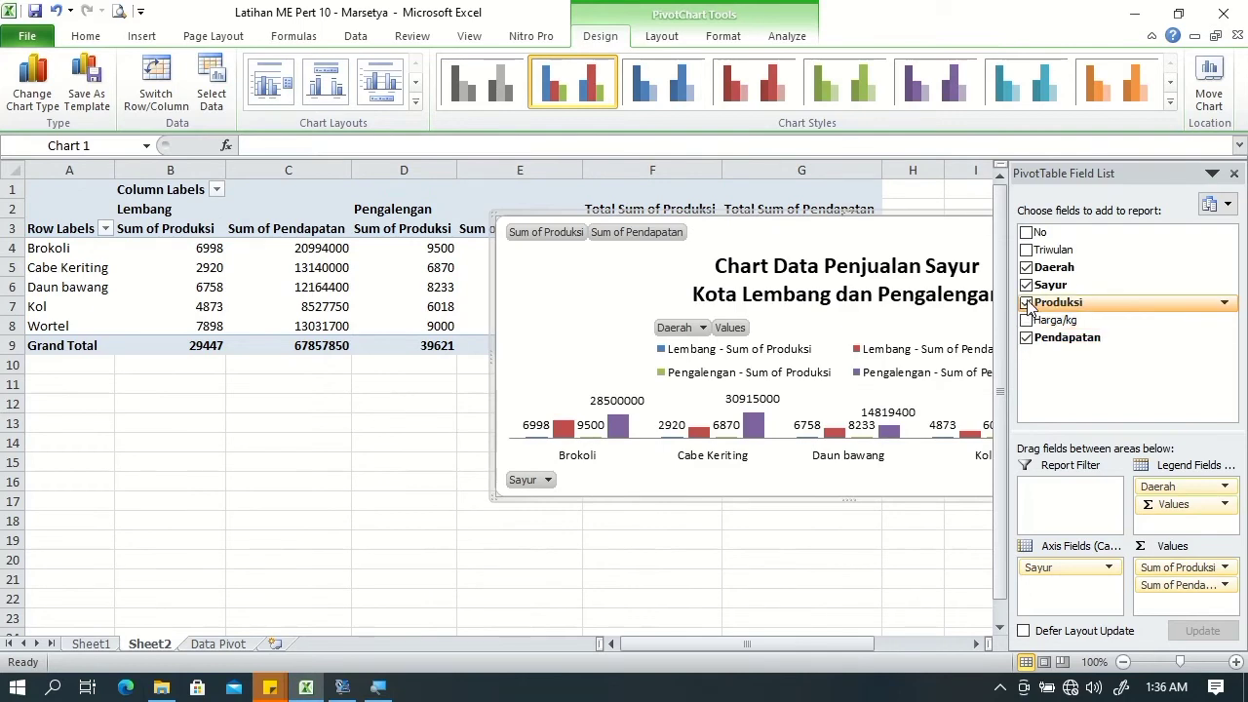
pyautogui.click(1025, 302)
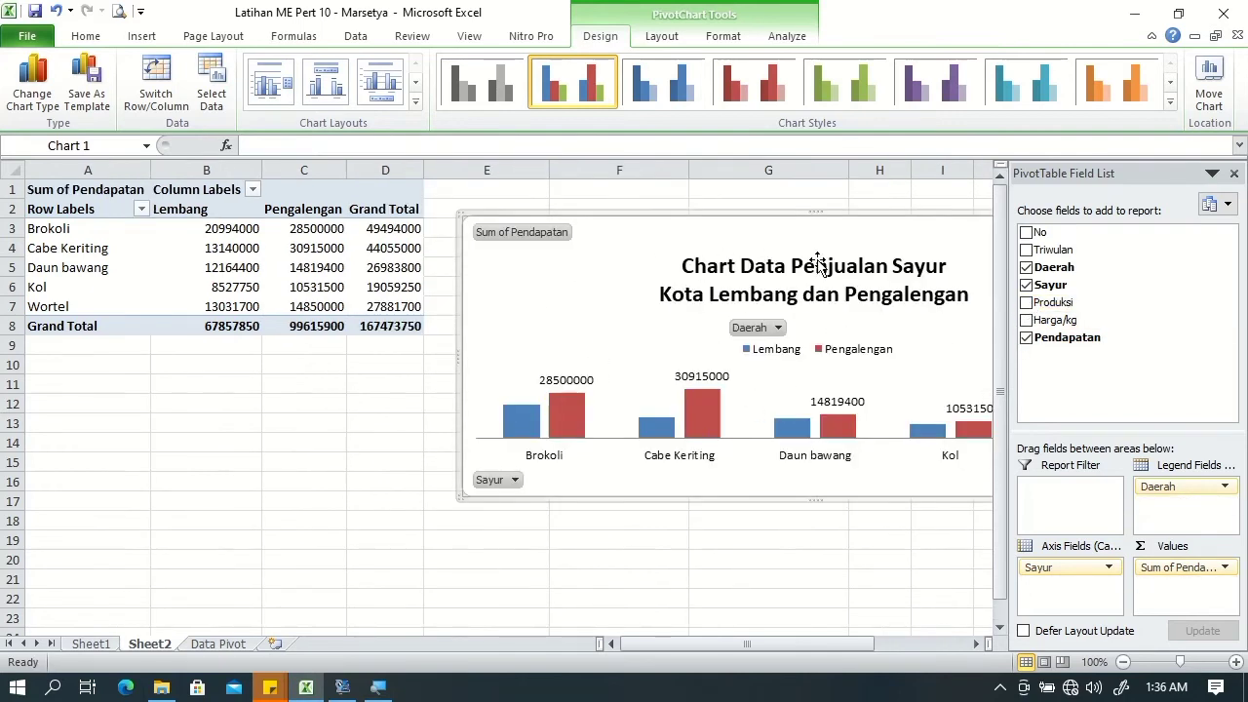
pyautogui.moveTo(822, 237); pyautogui.dragTo(808, 231)
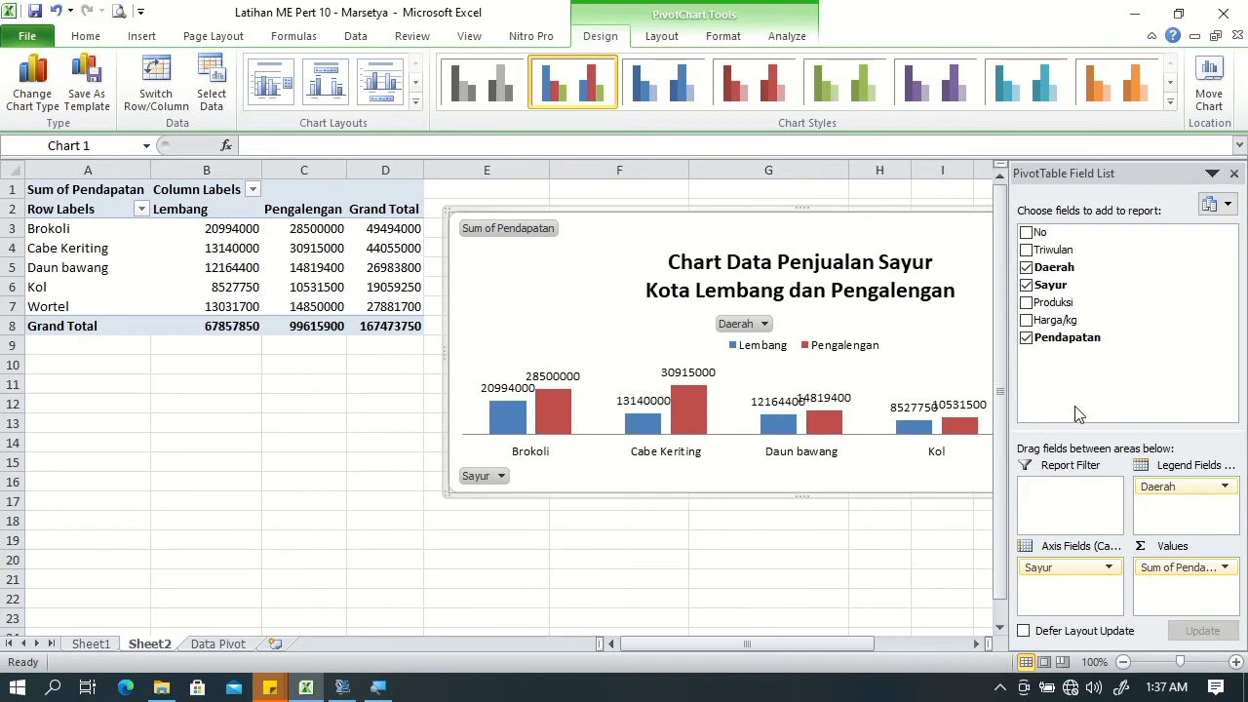
pyautogui.moveTo(810, 642)
pyautogui.mouseDown()
pyautogui.moveTo(868, 643)
pyautogui.moveTo(819, 632)
pyautogui.mouseUp()
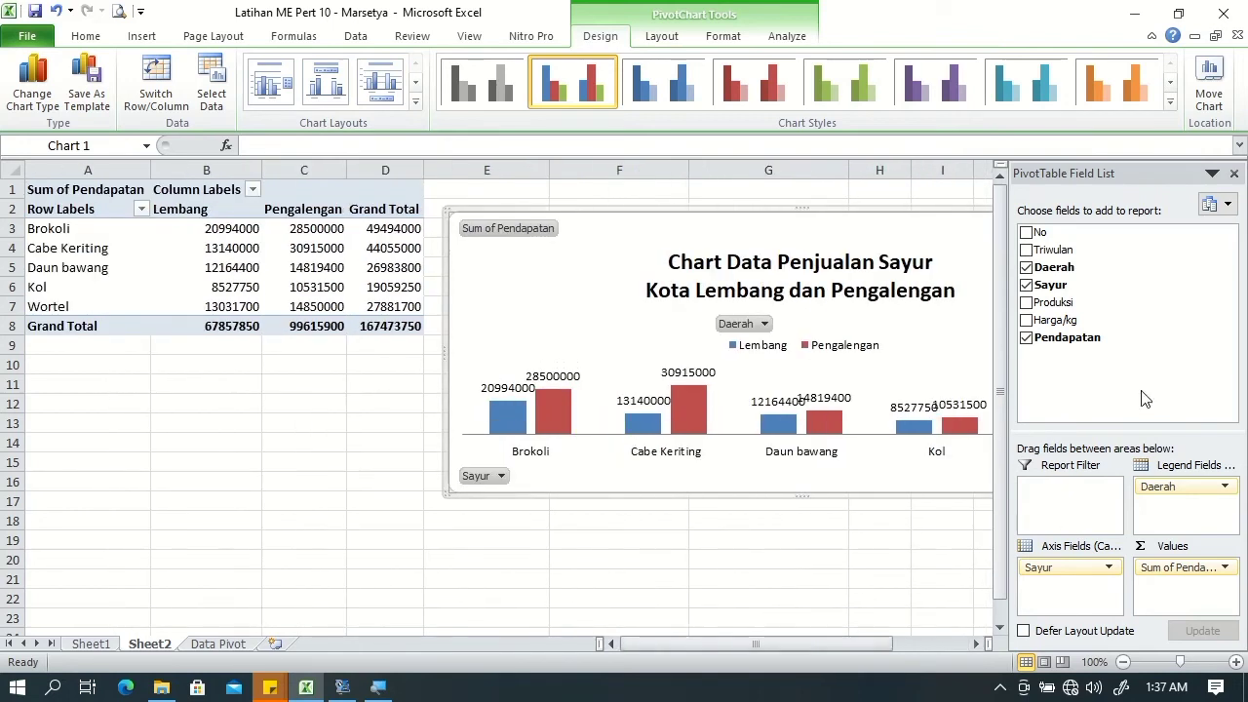
pyautogui.click(1026, 337)
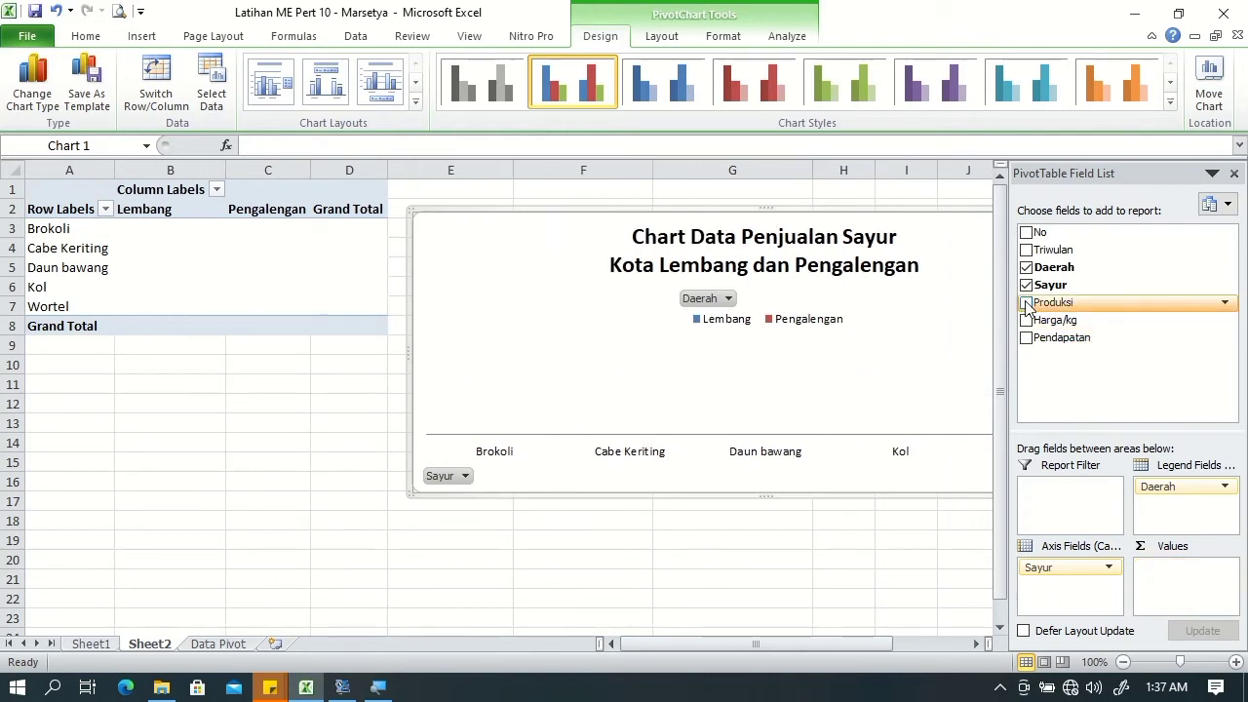
pyautogui.click(1026, 303)
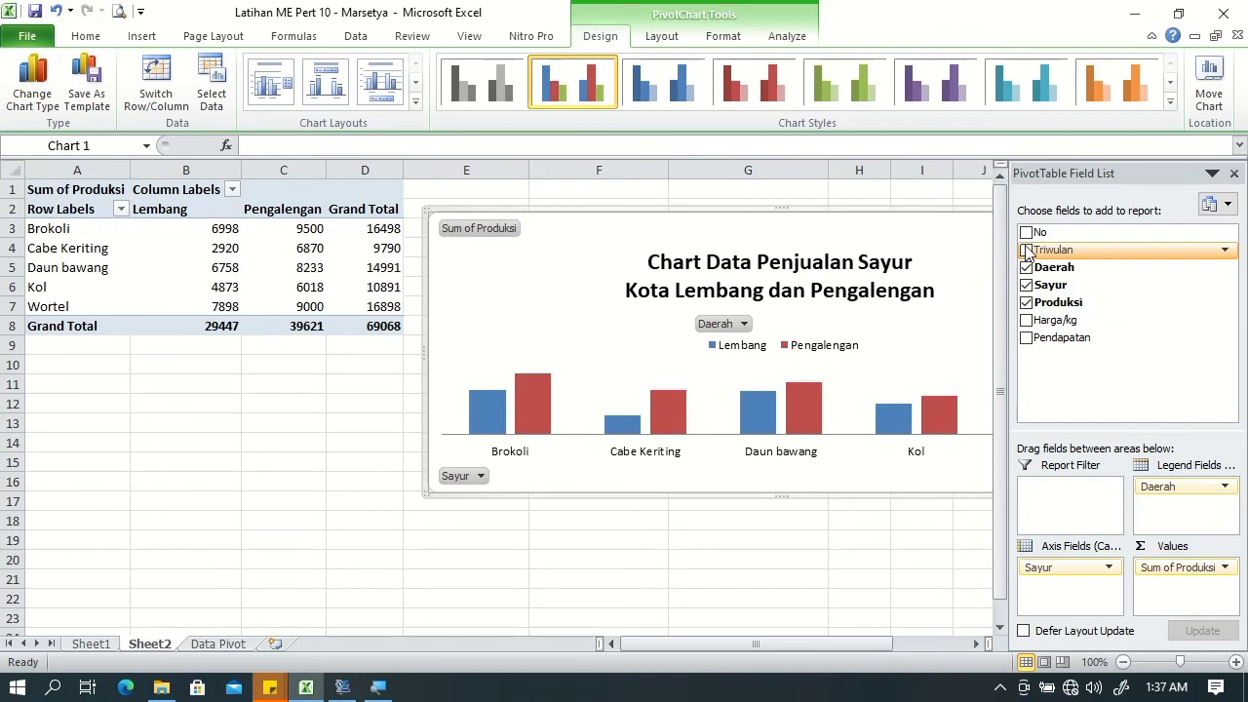
# Step: Make Triwulan a report filter set to Triwulan 1, totalling 32387 overall
pyautogui.click(1027, 251)
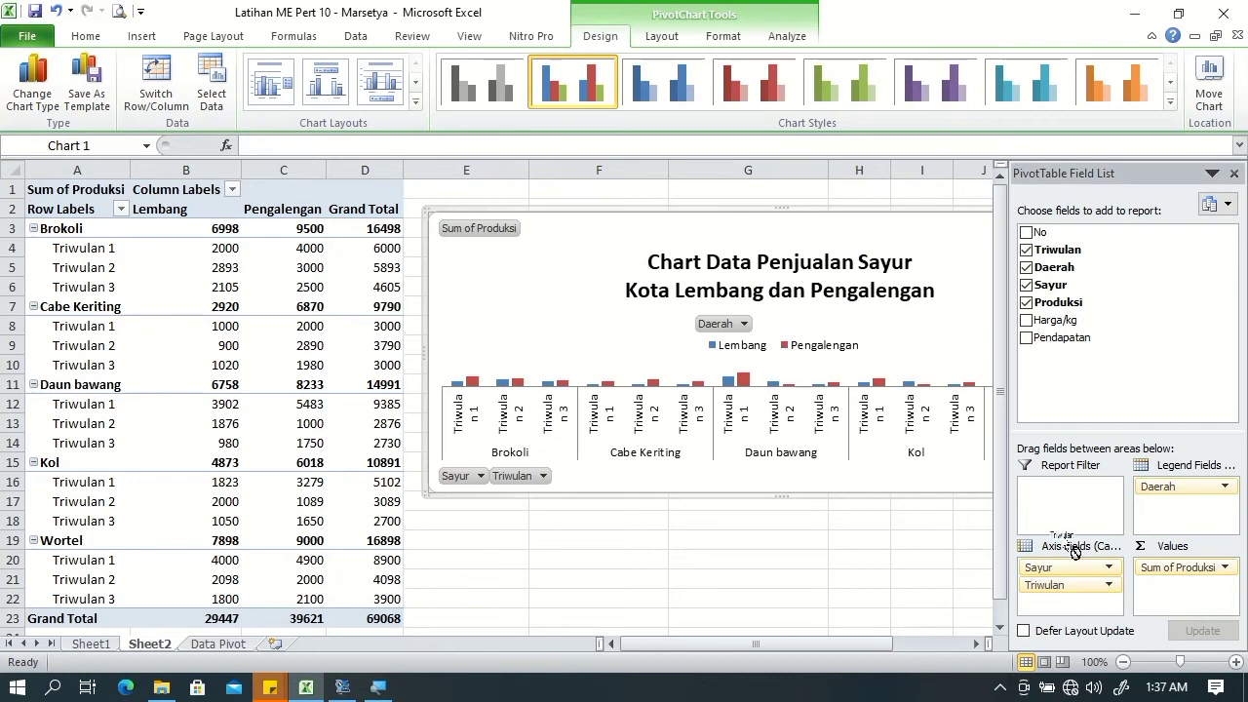
pyautogui.moveTo(1074, 585); pyautogui.dragTo(1068, 512)
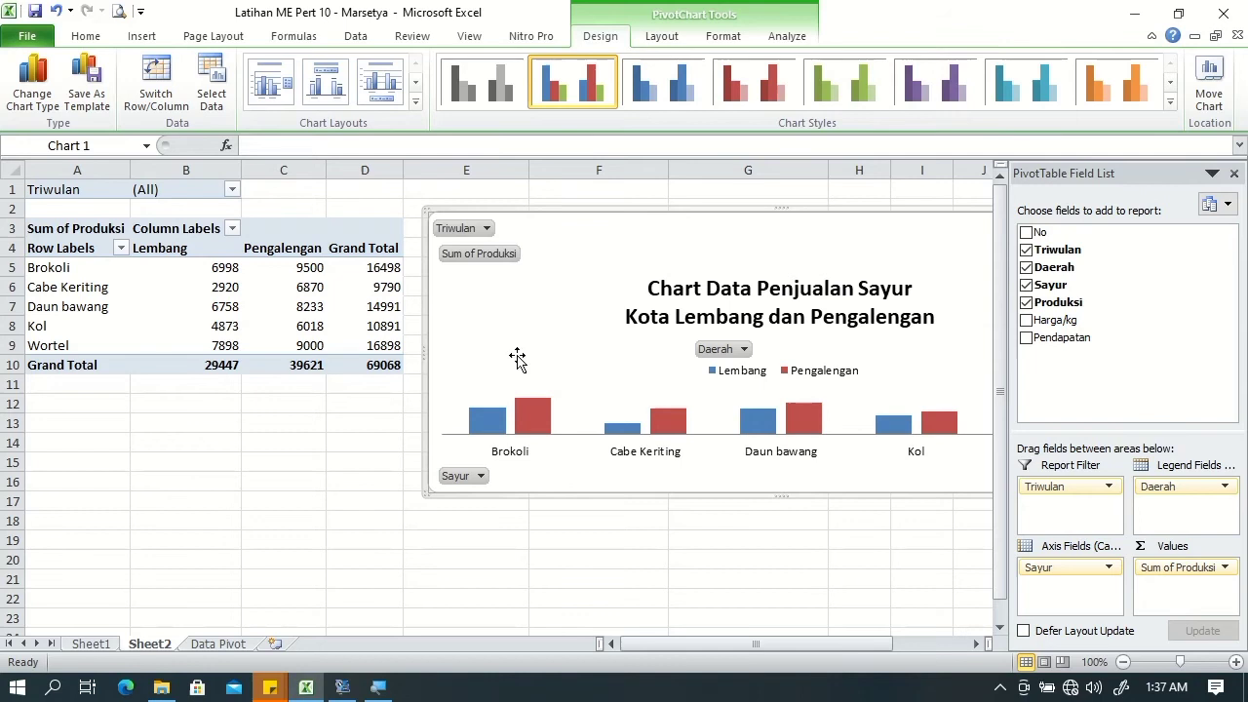
pyautogui.click(232, 190)
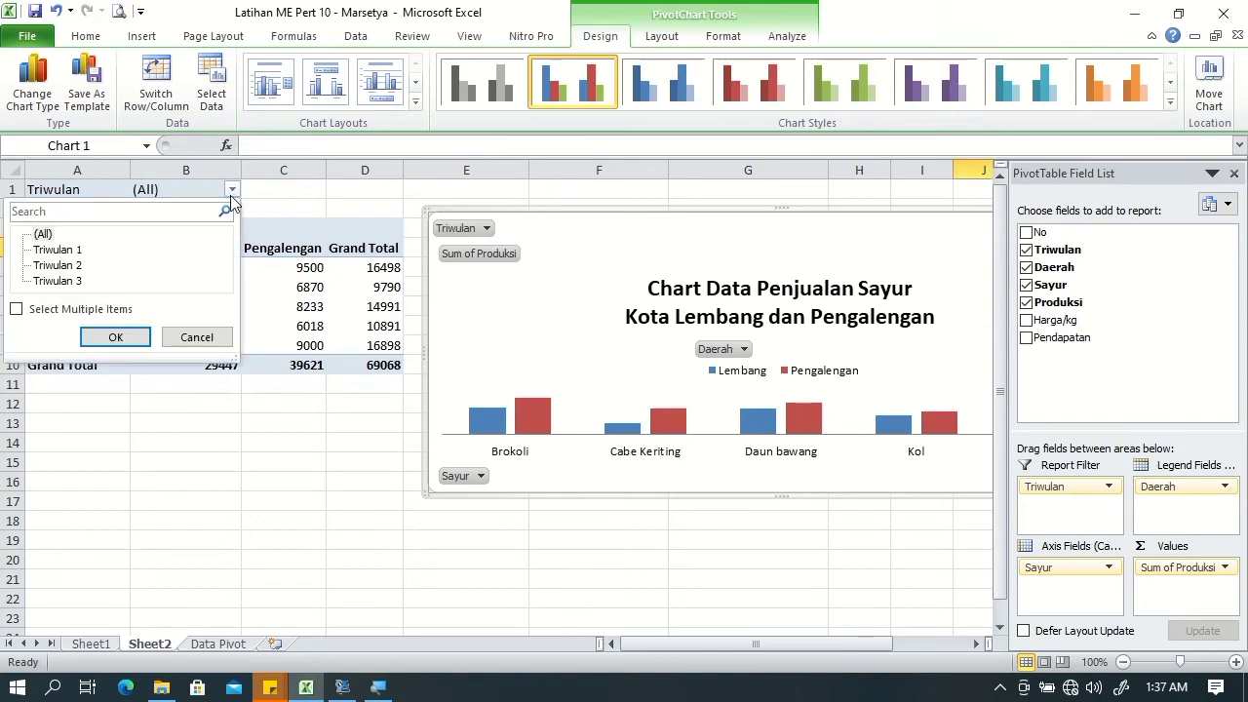
pyautogui.click(59, 250)
pyautogui.click(81, 336)
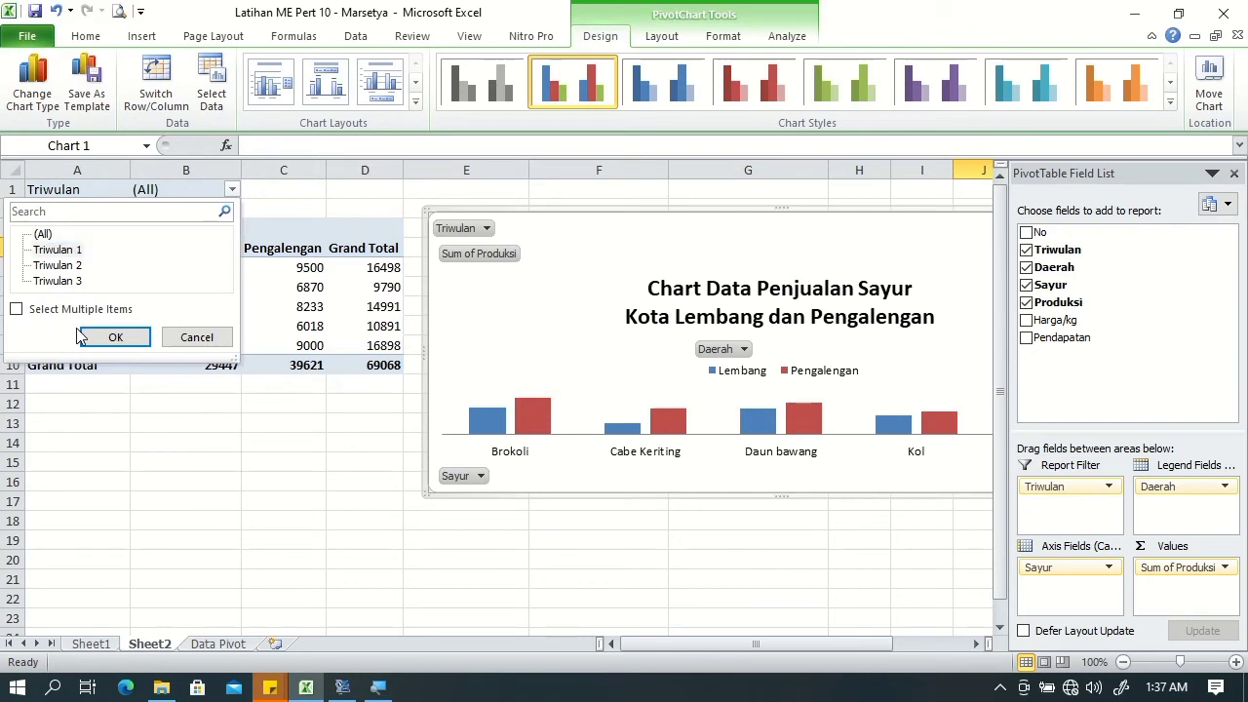
pyautogui.click(55, 250)
pyautogui.click(102, 337)
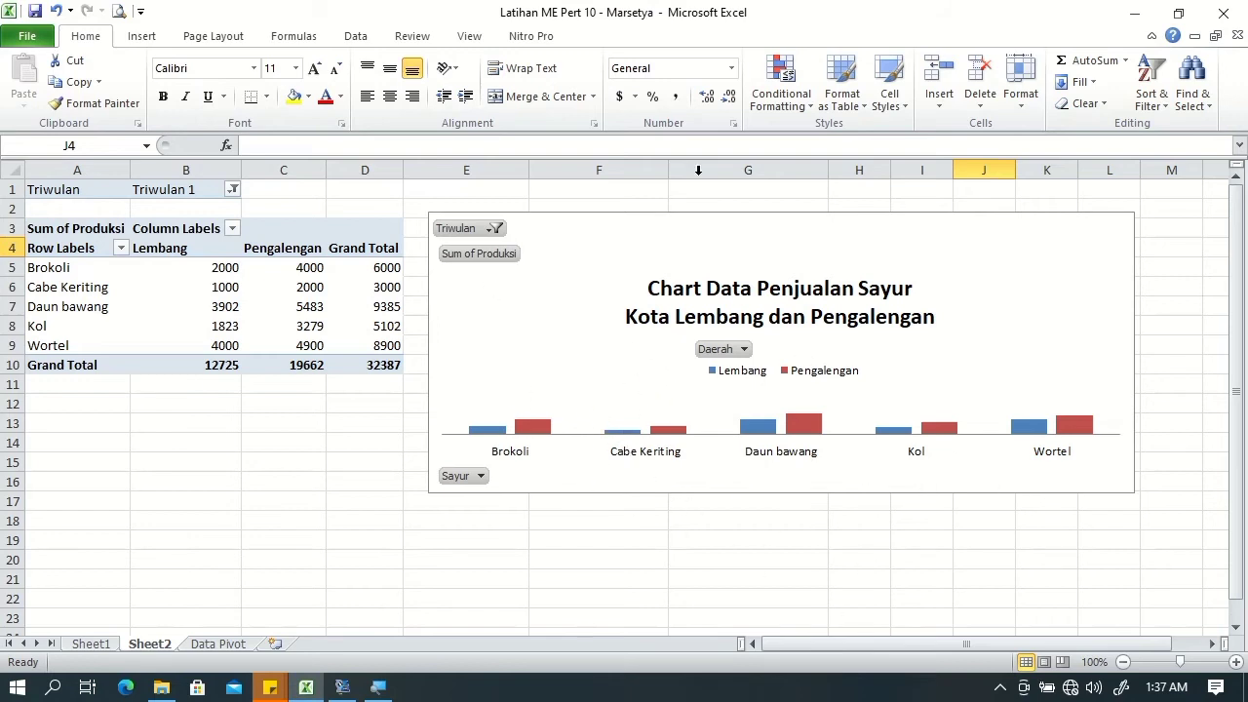
# Step: Try Center and then Inside Base data labels on the PivotChart columns
pyautogui.click(590, 345)
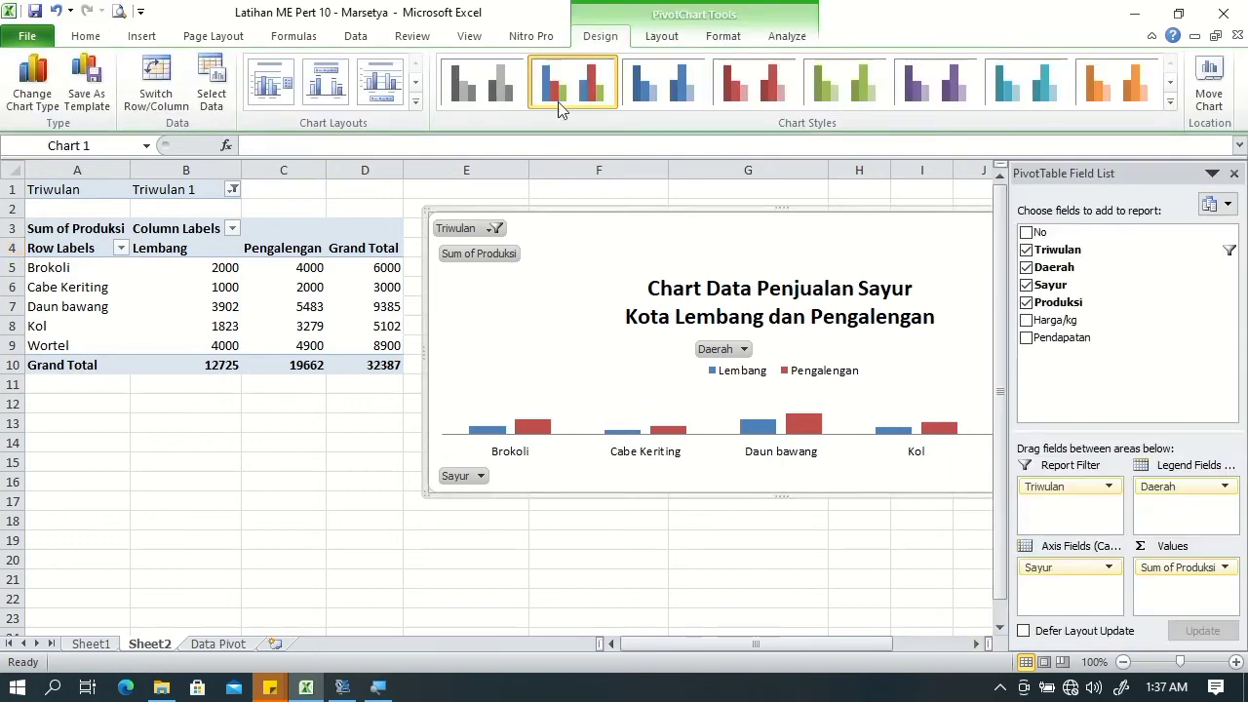
pyautogui.click(658, 37)
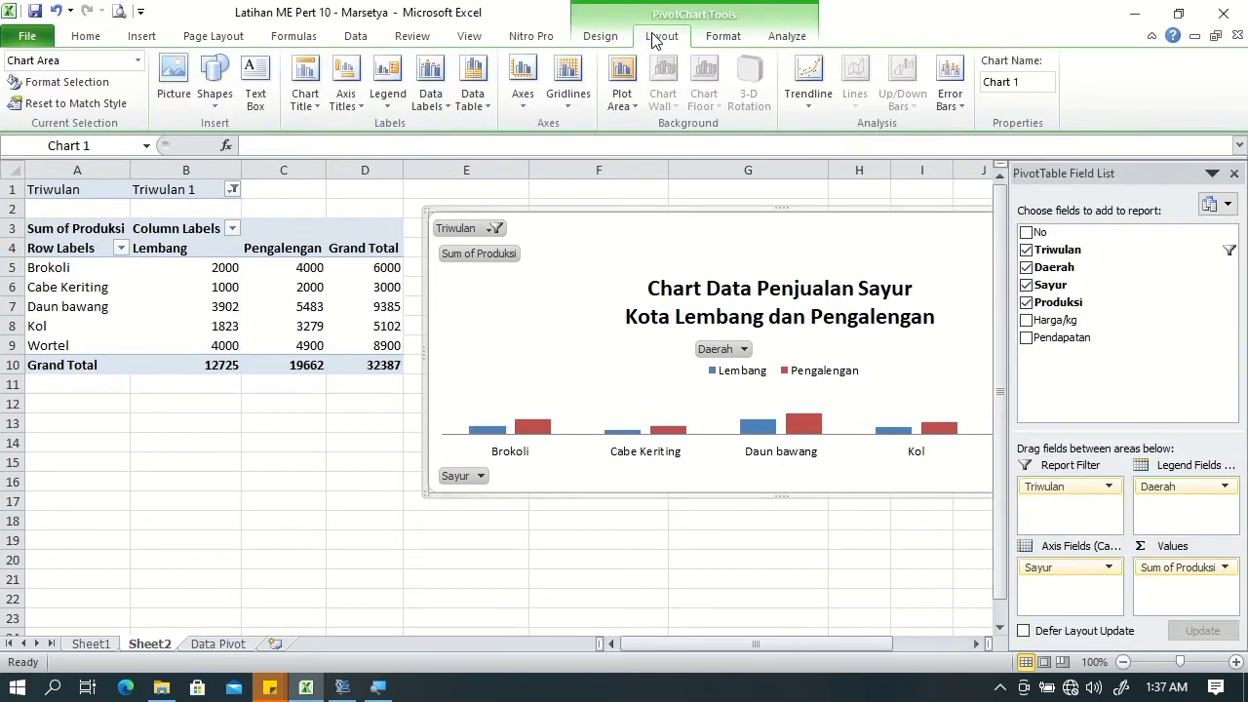
pyautogui.click(424, 115)
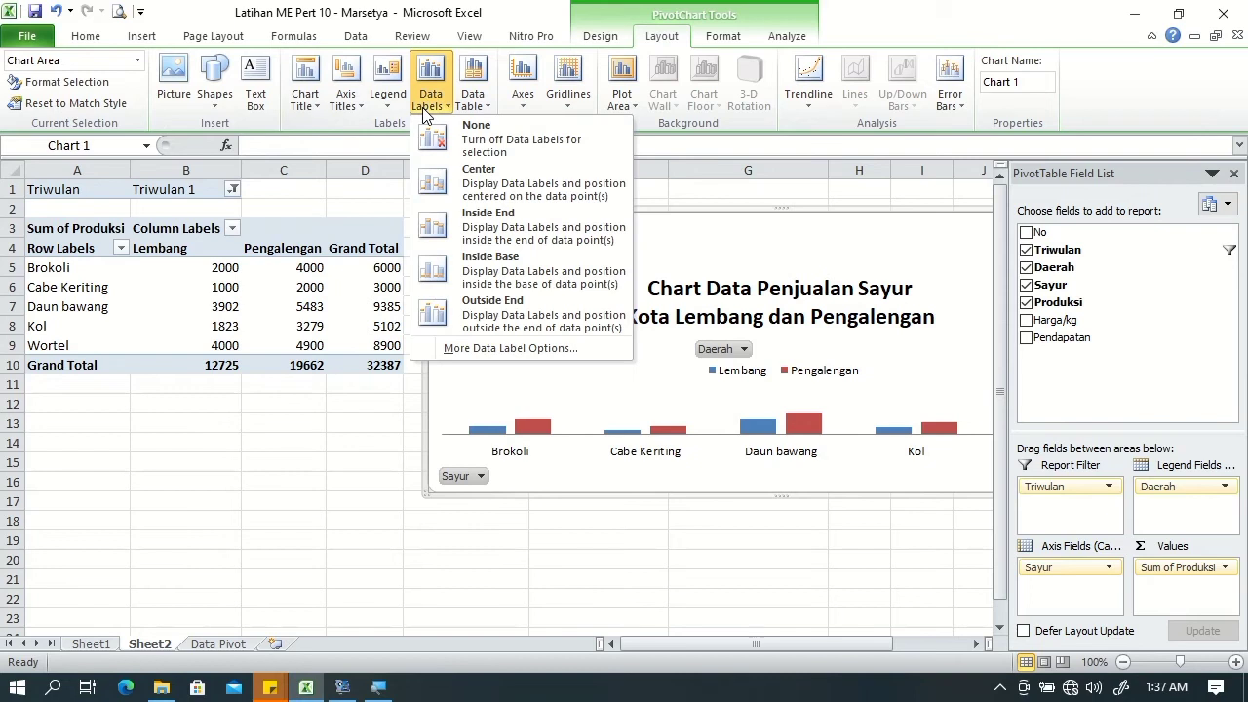
pyautogui.click(454, 177)
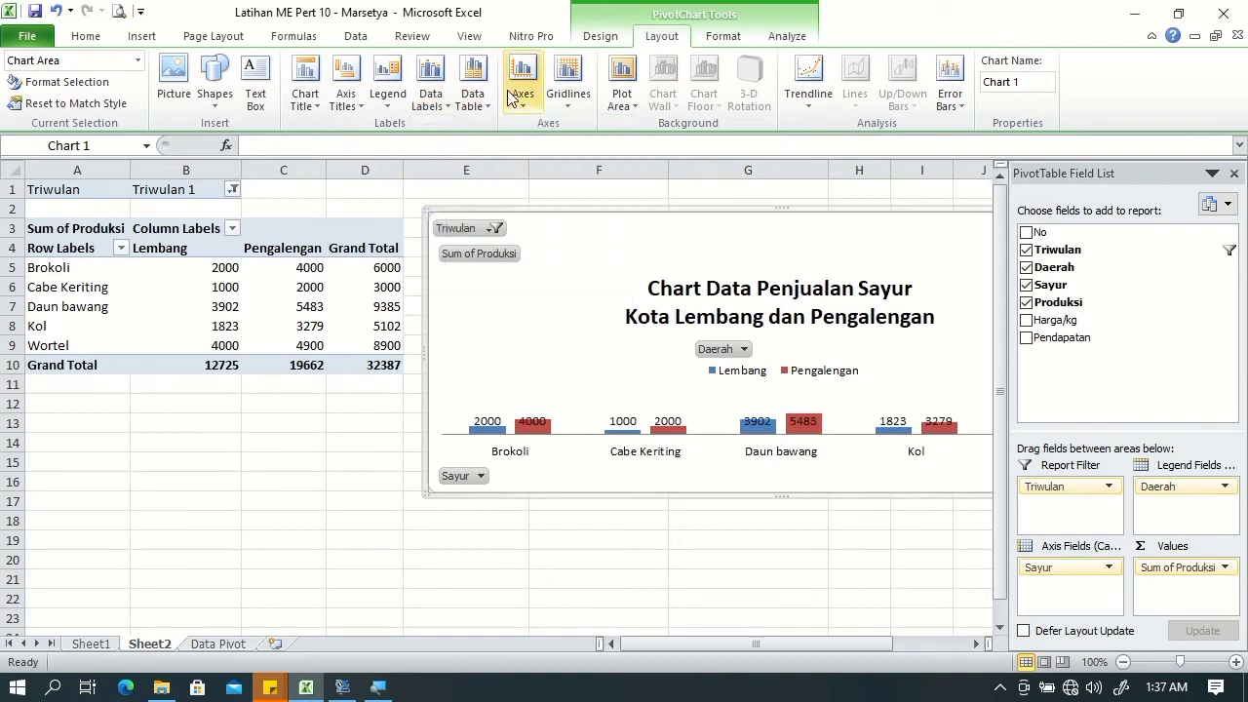
pyautogui.click(454, 101)
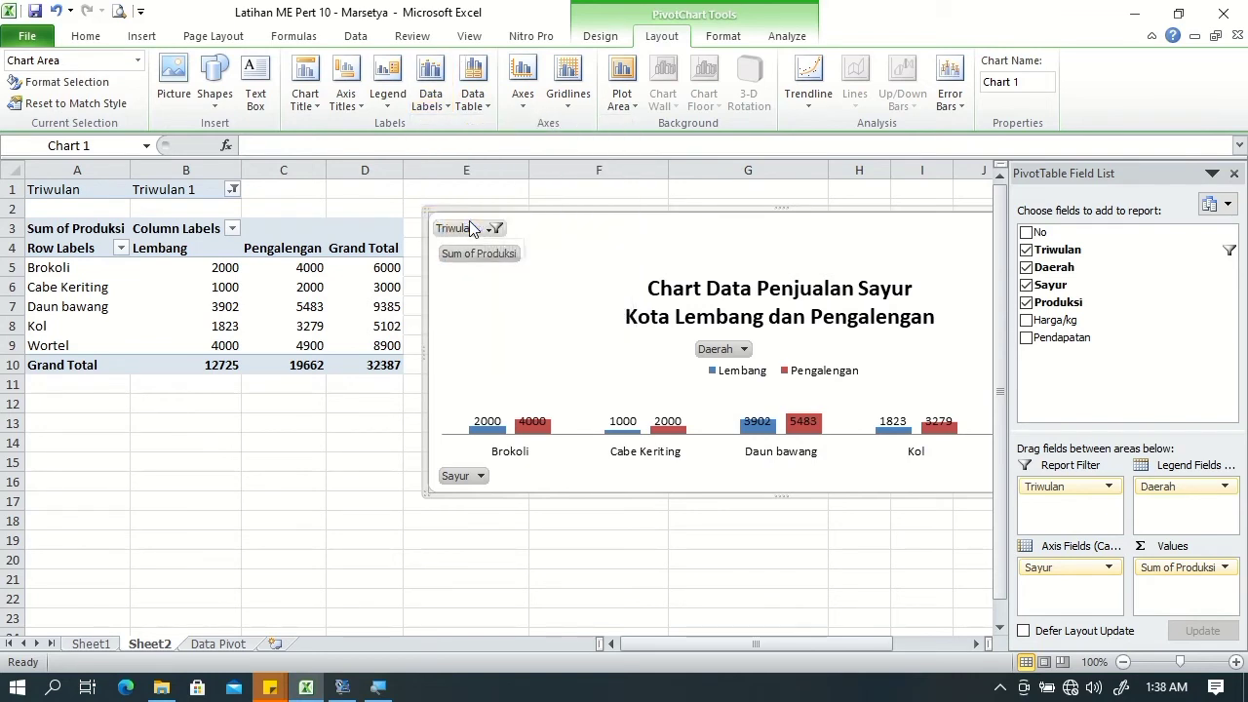
pyautogui.click(430, 93)
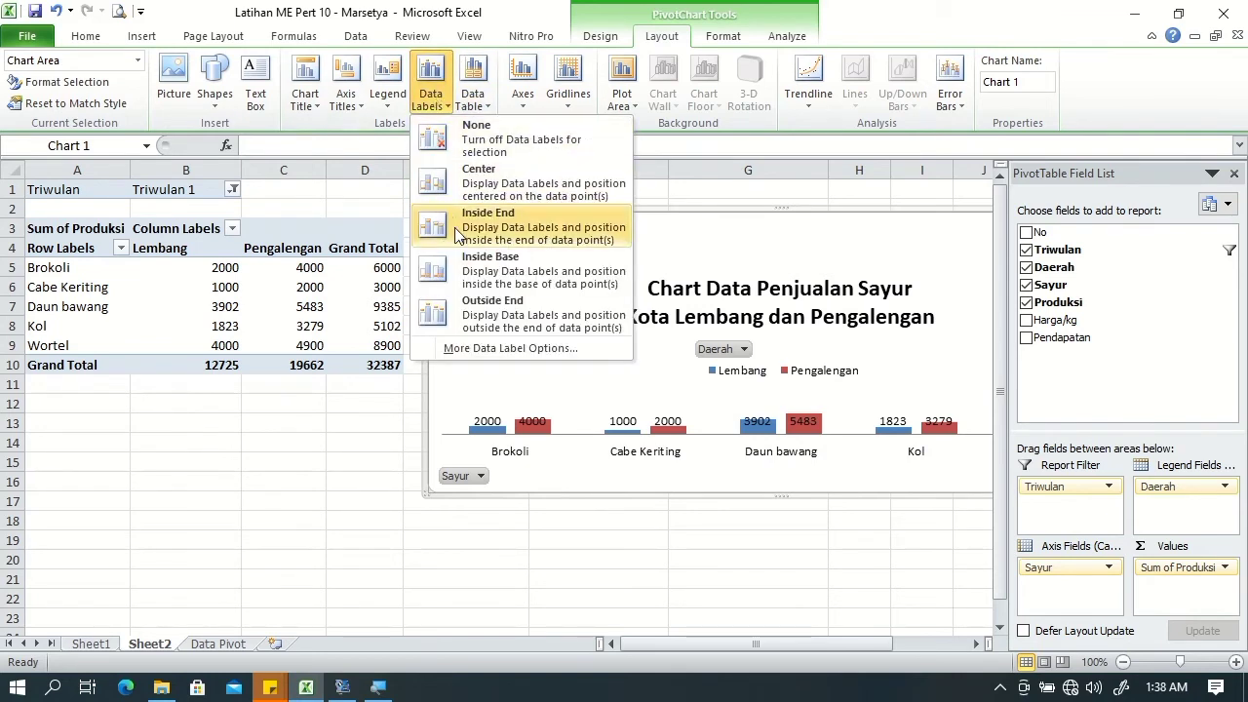
pyautogui.click(477, 277)
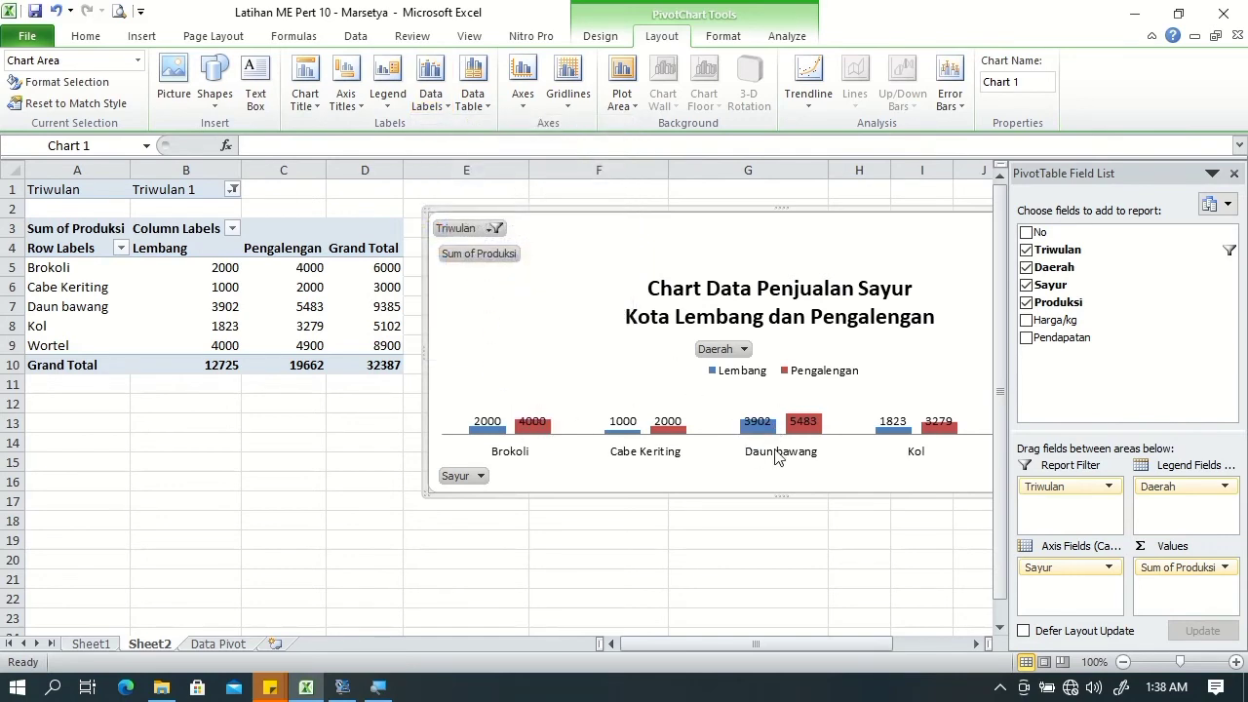
# Step: Set the data labels to Outside End so values sit just above each column
pyautogui.click(430, 96)
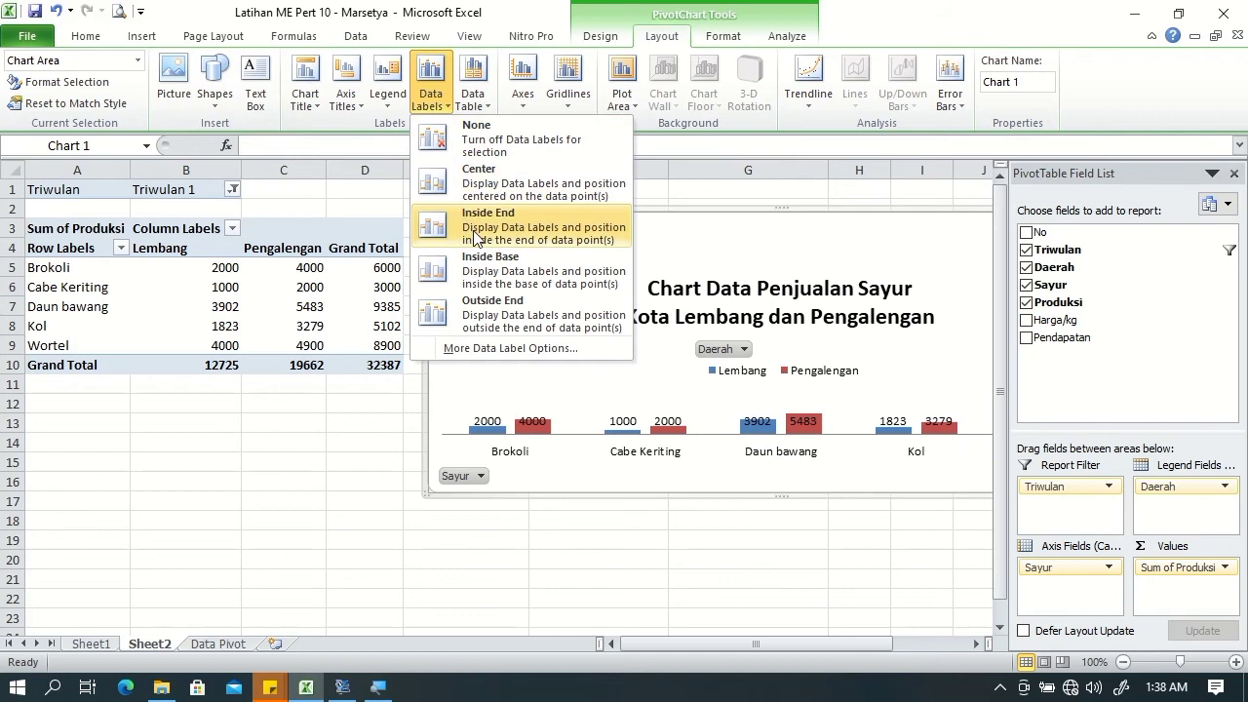
pyautogui.click(512, 317)
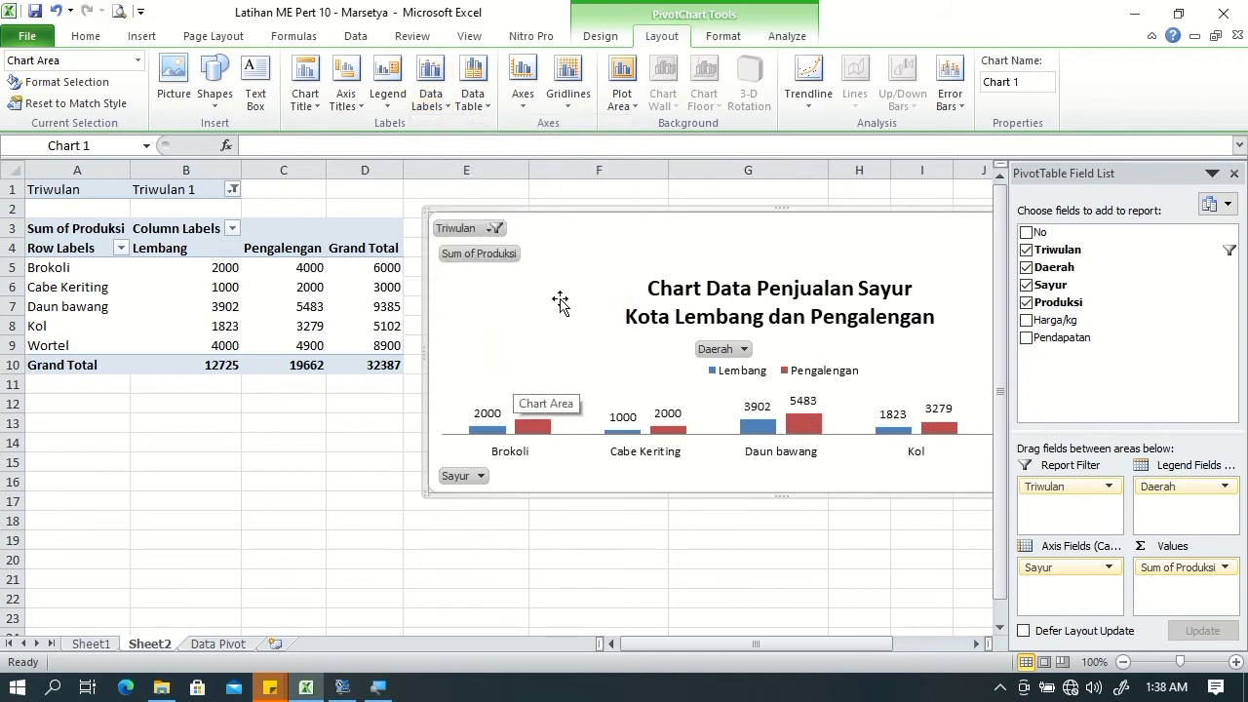
pyautogui.click(429, 96)
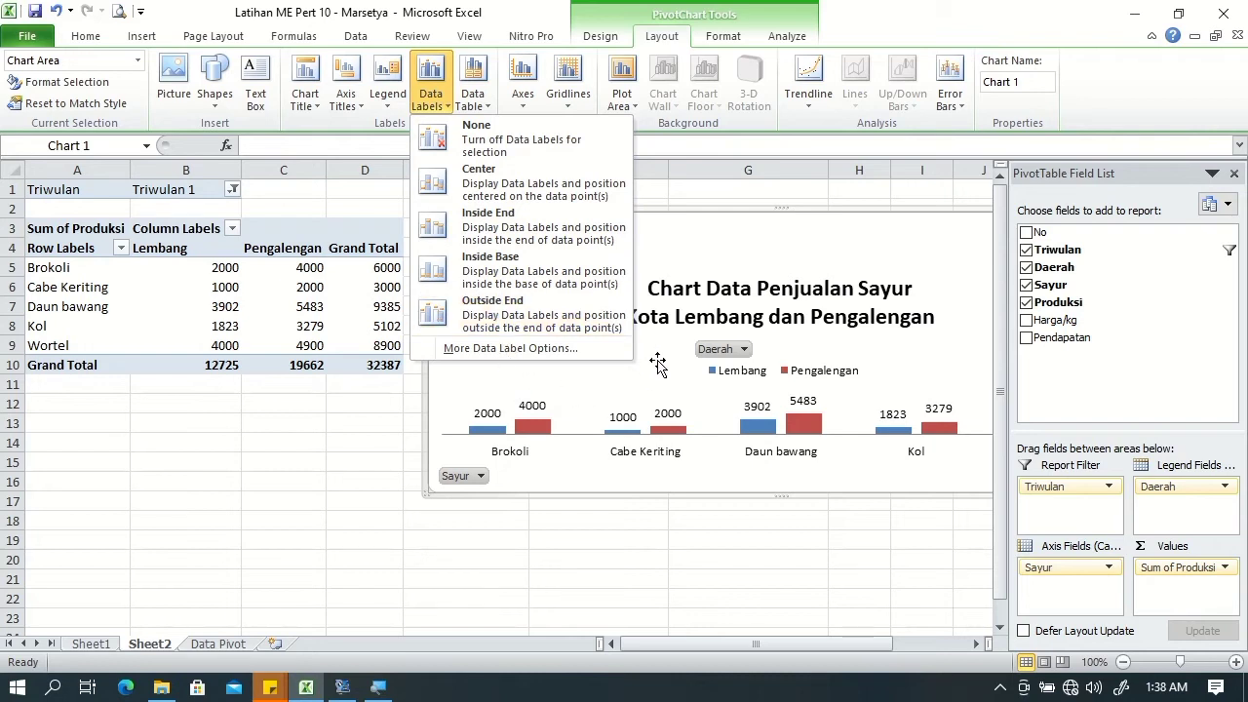
pyautogui.click(681, 249)
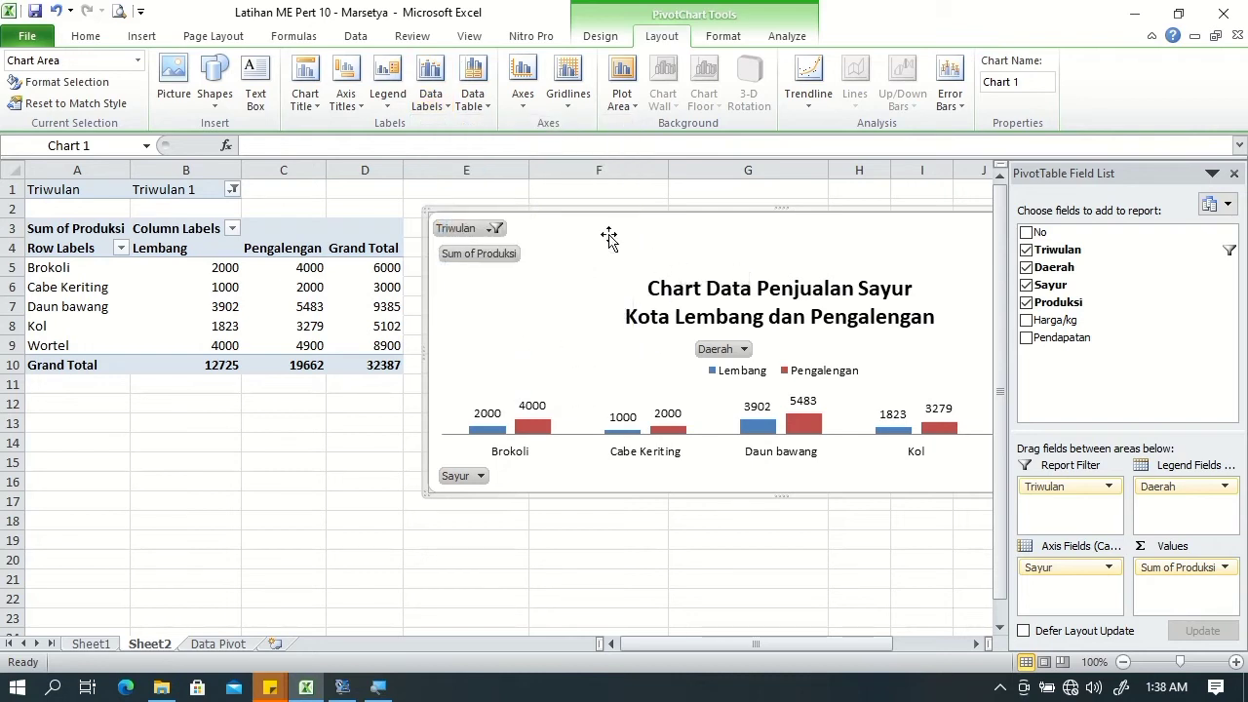
pyautogui.click(429, 86)
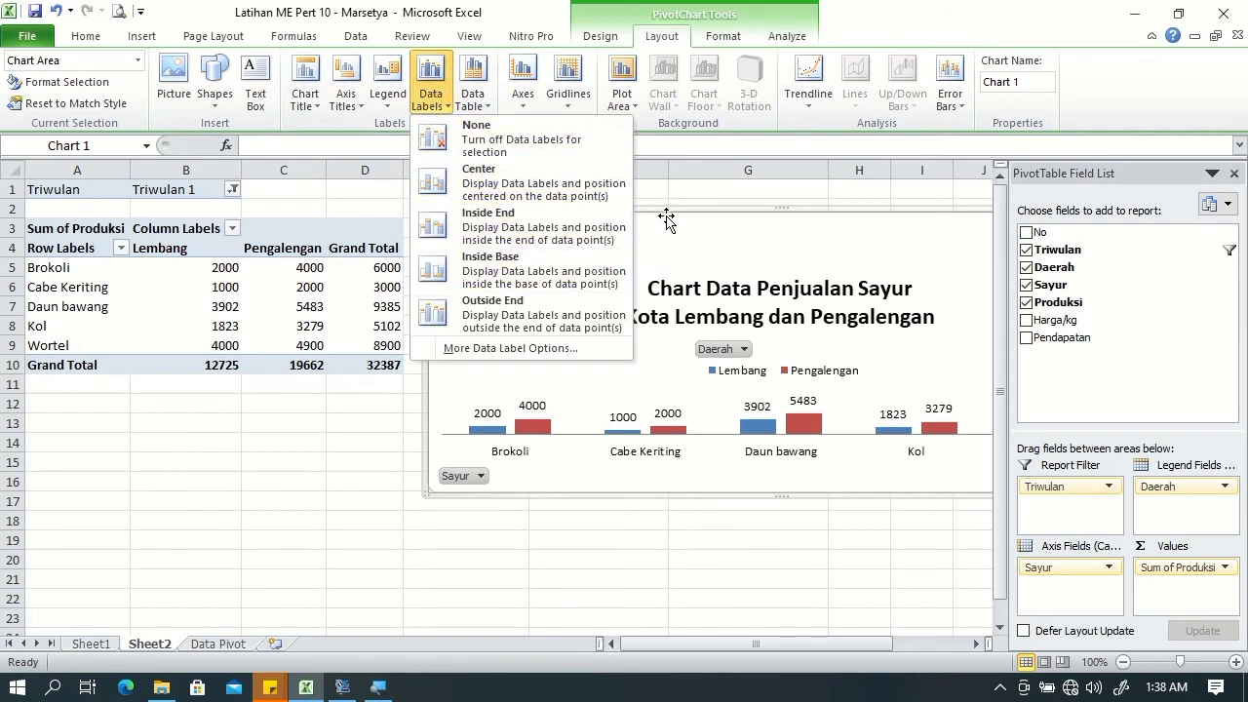
pyautogui.click(718, 247)
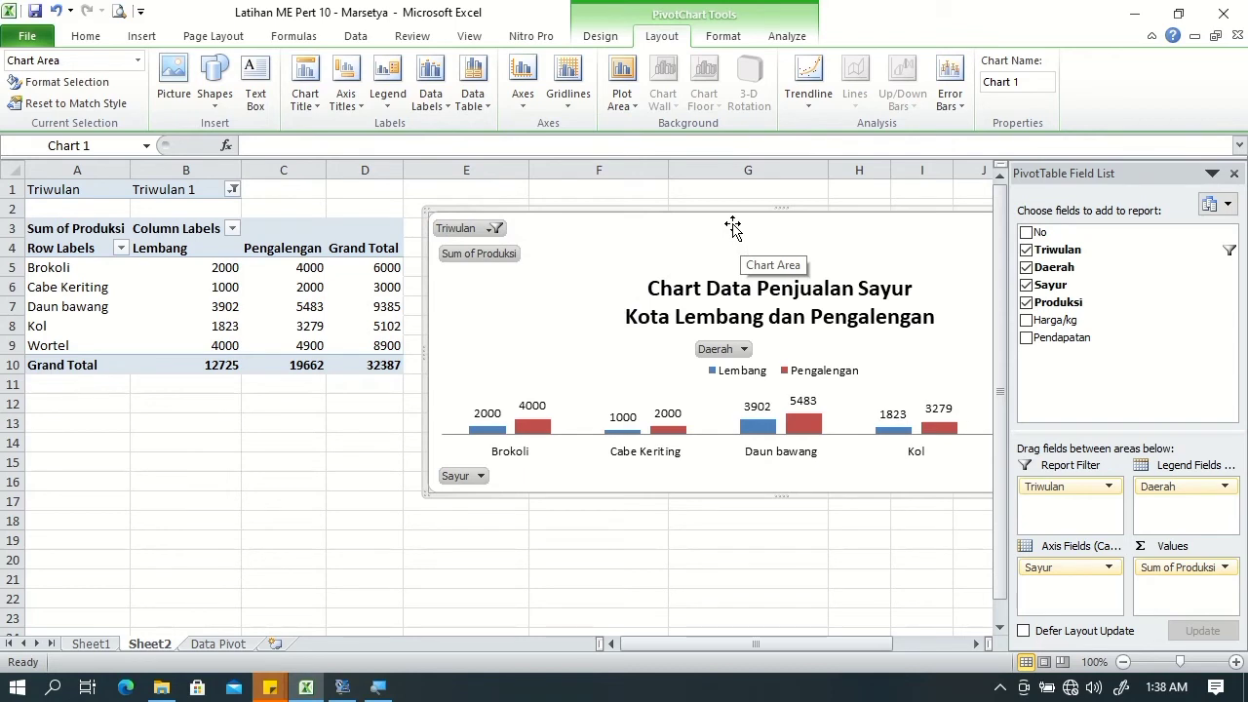
pyautogui.click(600, 36)
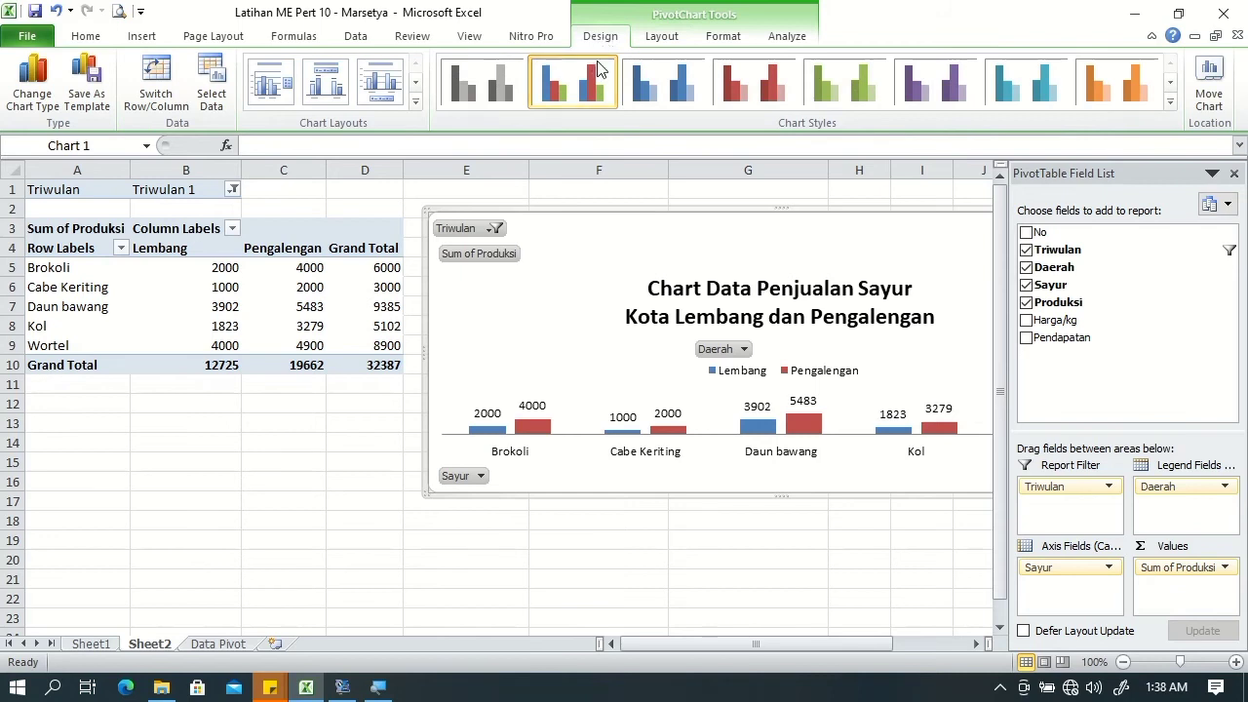
# Step: Change the PivotChart type to a 3-D Pie chart
pyautogui.click(43, 92)
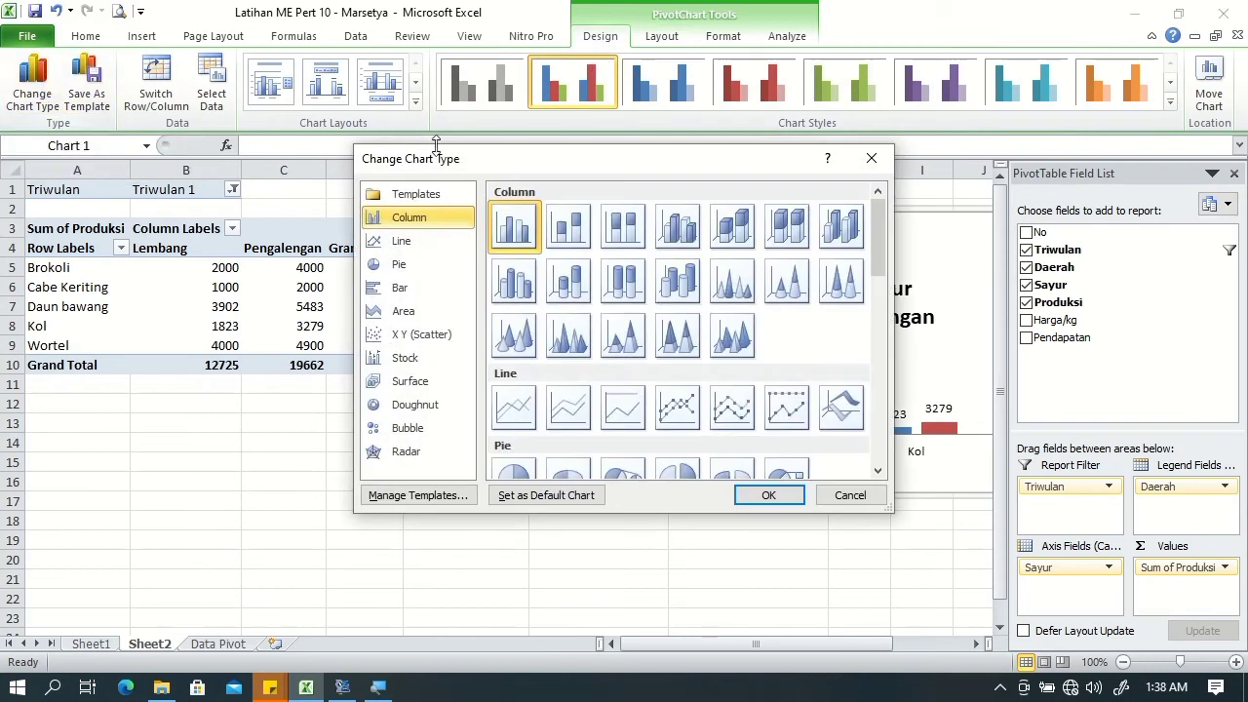
pyautogui.moveTo(544, 174); pyautogui.dragTo(419, 67)
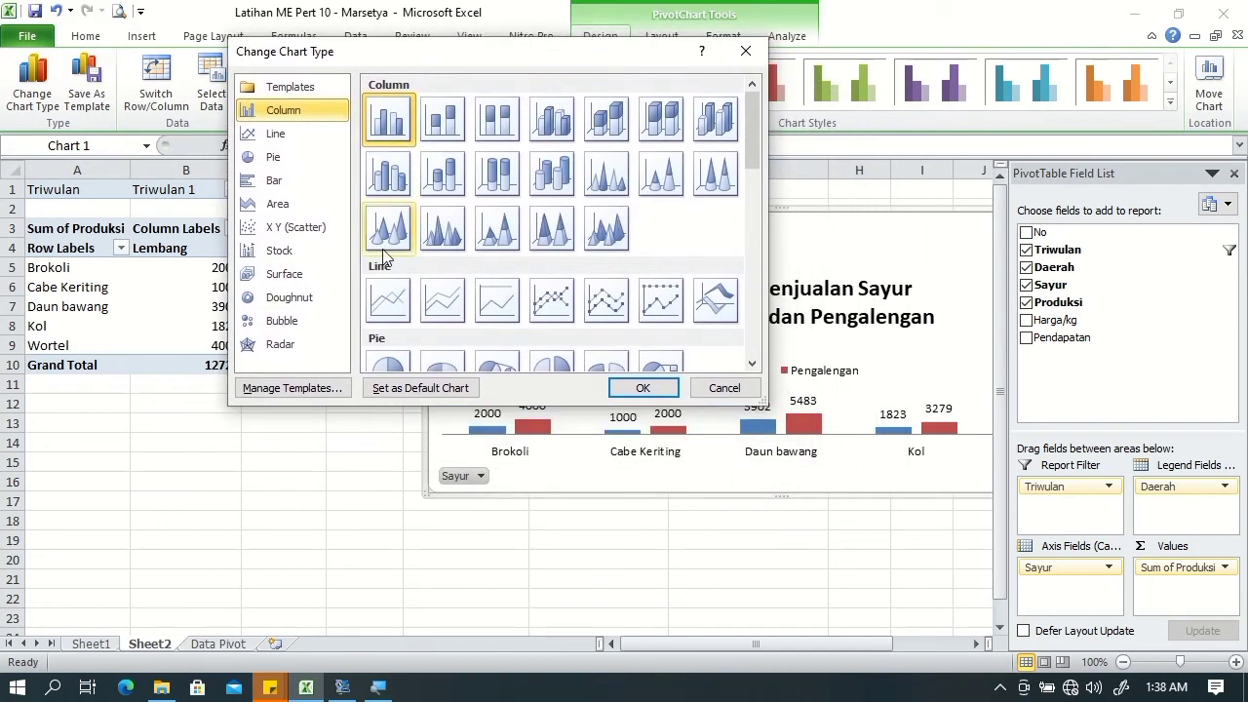
pyautogui.click(432, 360)
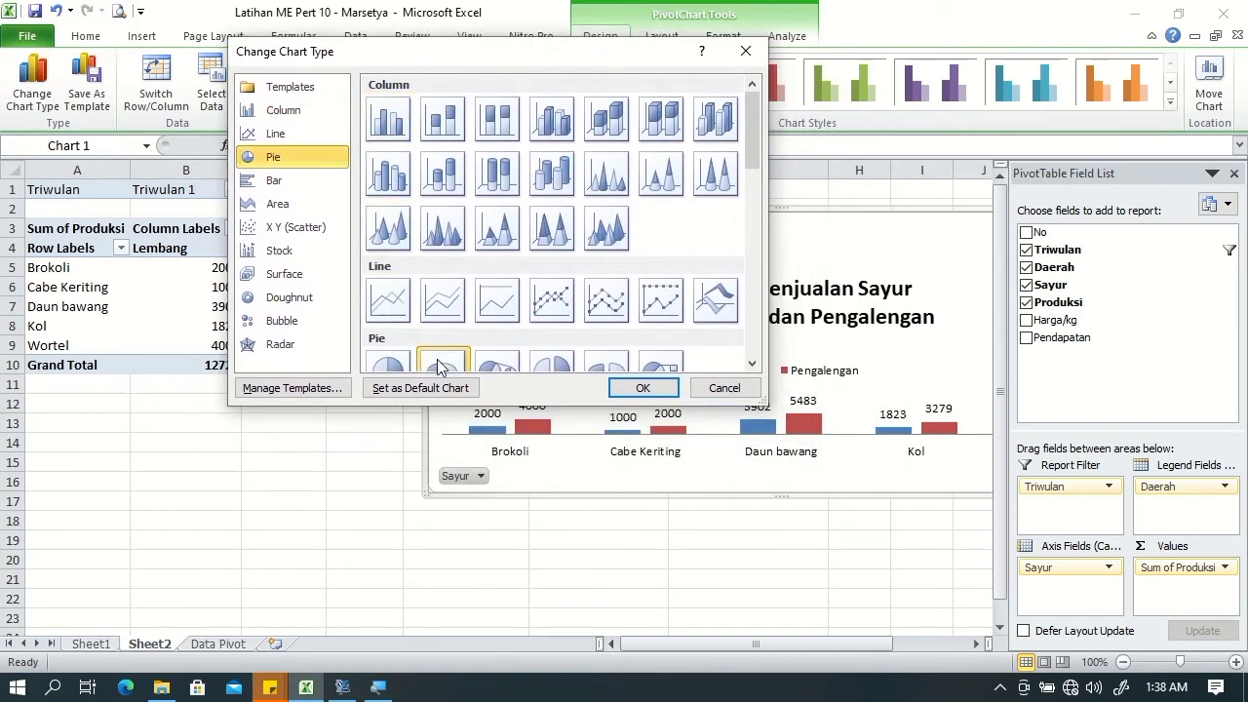
pyautogui.click(642, 389)
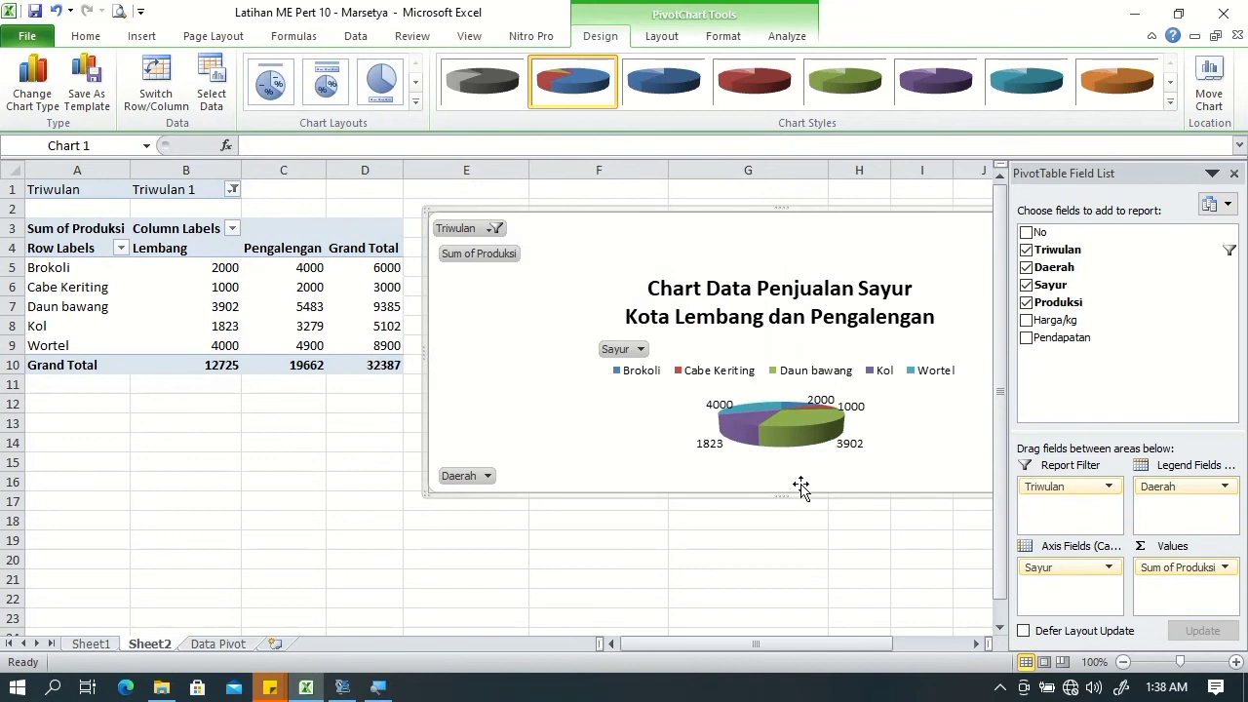
# Step: Apply Chart Layout 2 so the pie slices show percentages
pyautogui.moveTo(772, 438)
pyautogui.click(333, 100)
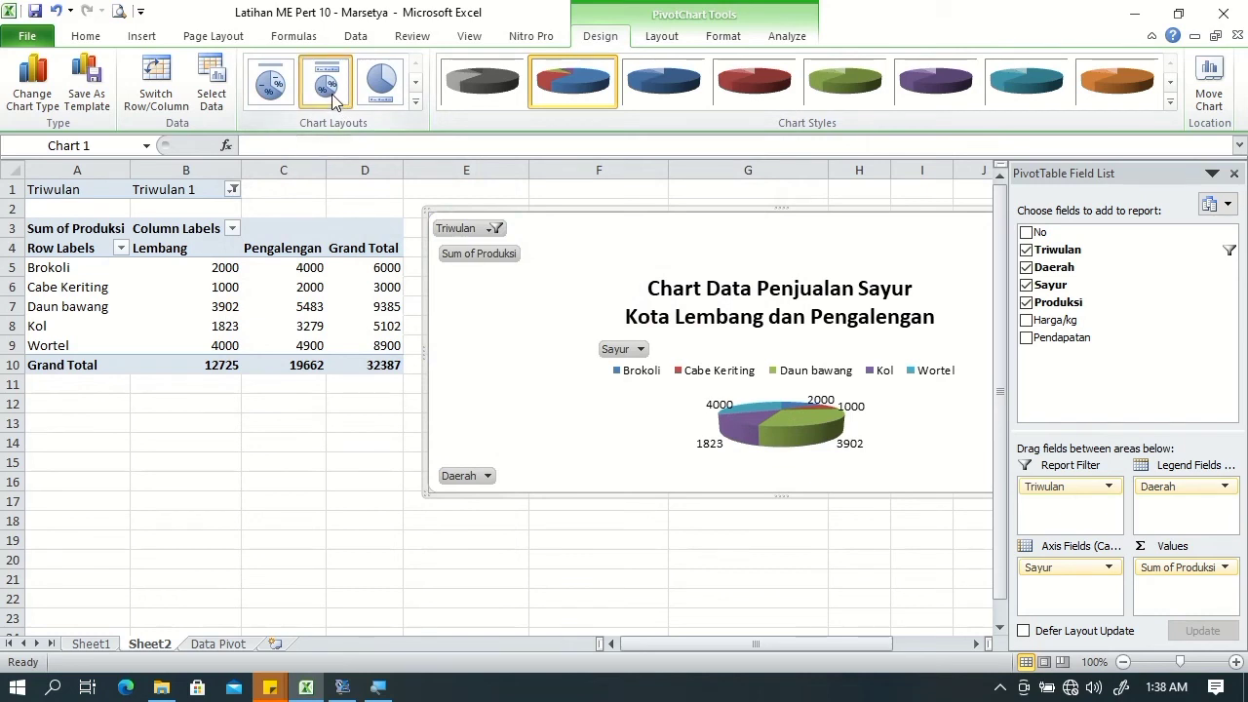
pyautogui.click(332, 100)
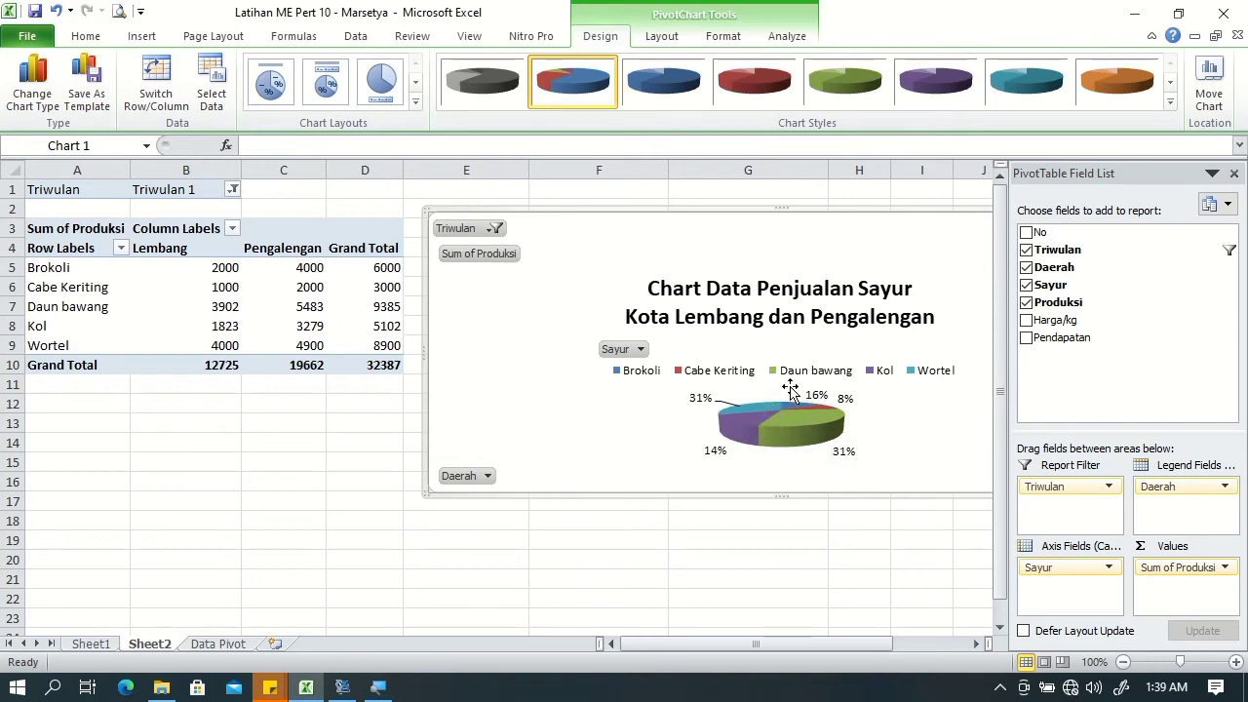
pyautogui.click(485, 477)
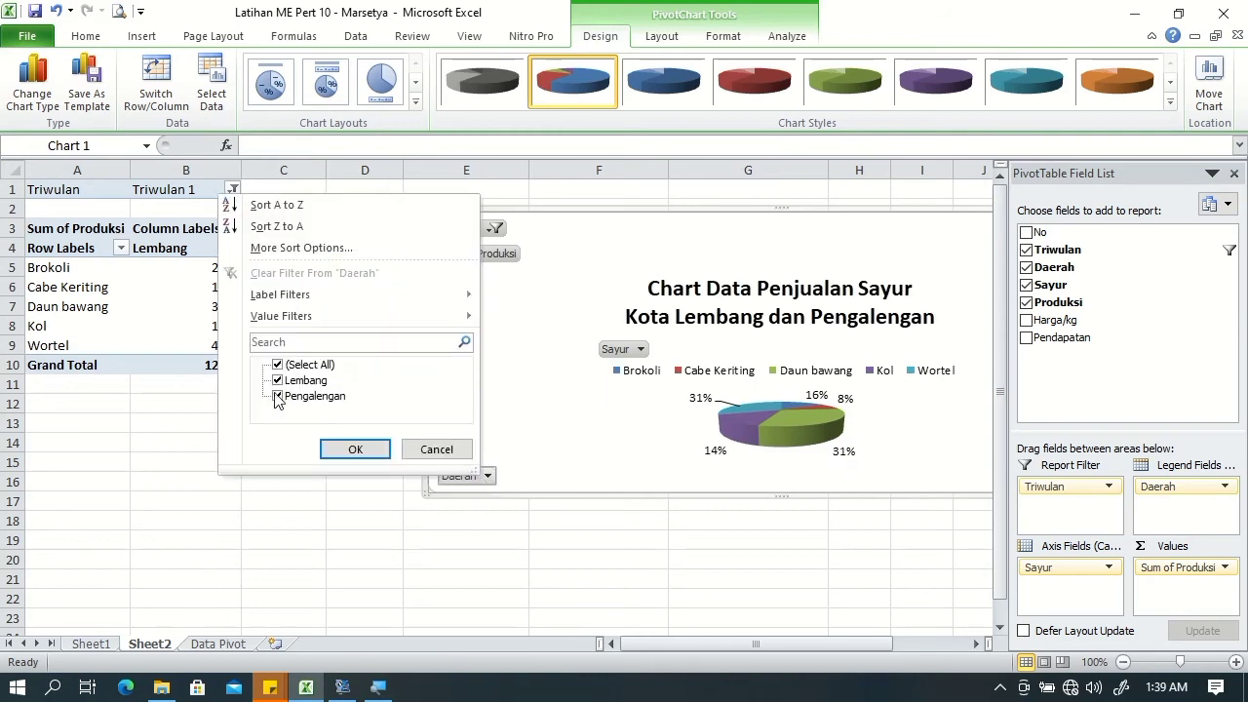
pyautogui.click(278, 398)
pyautogui.click(355, 450)
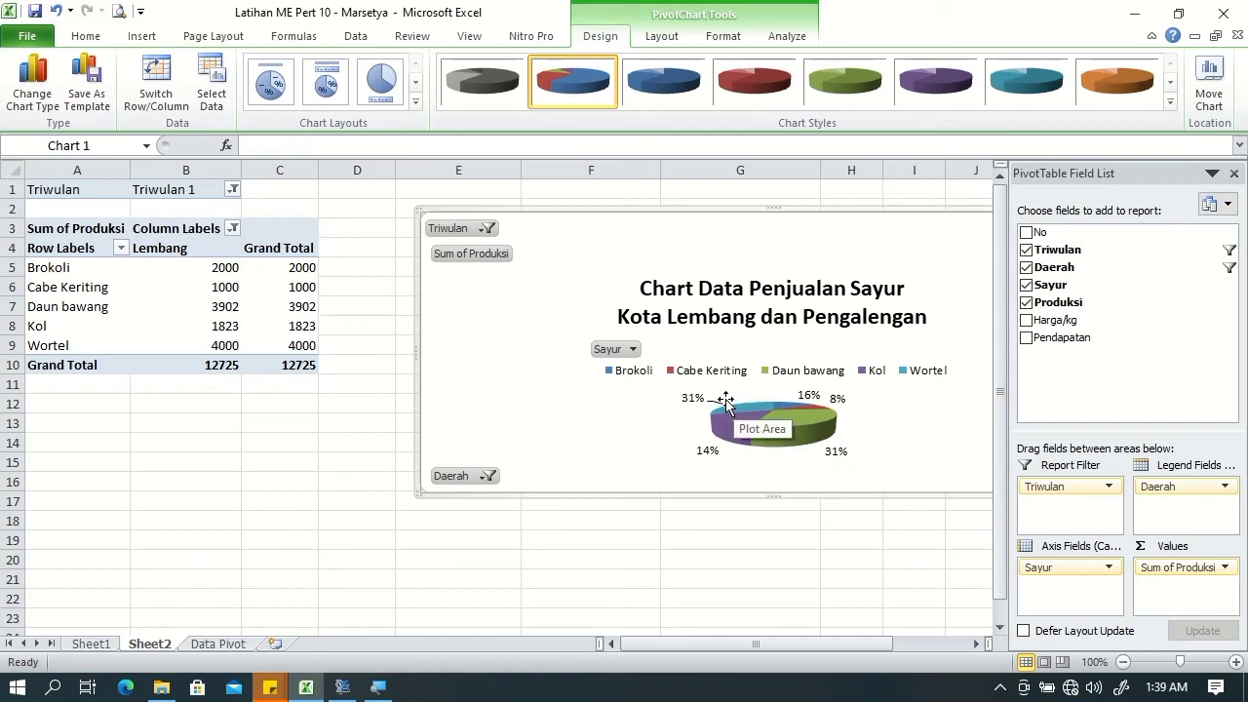
pyautogui.moveTo(824, 414)
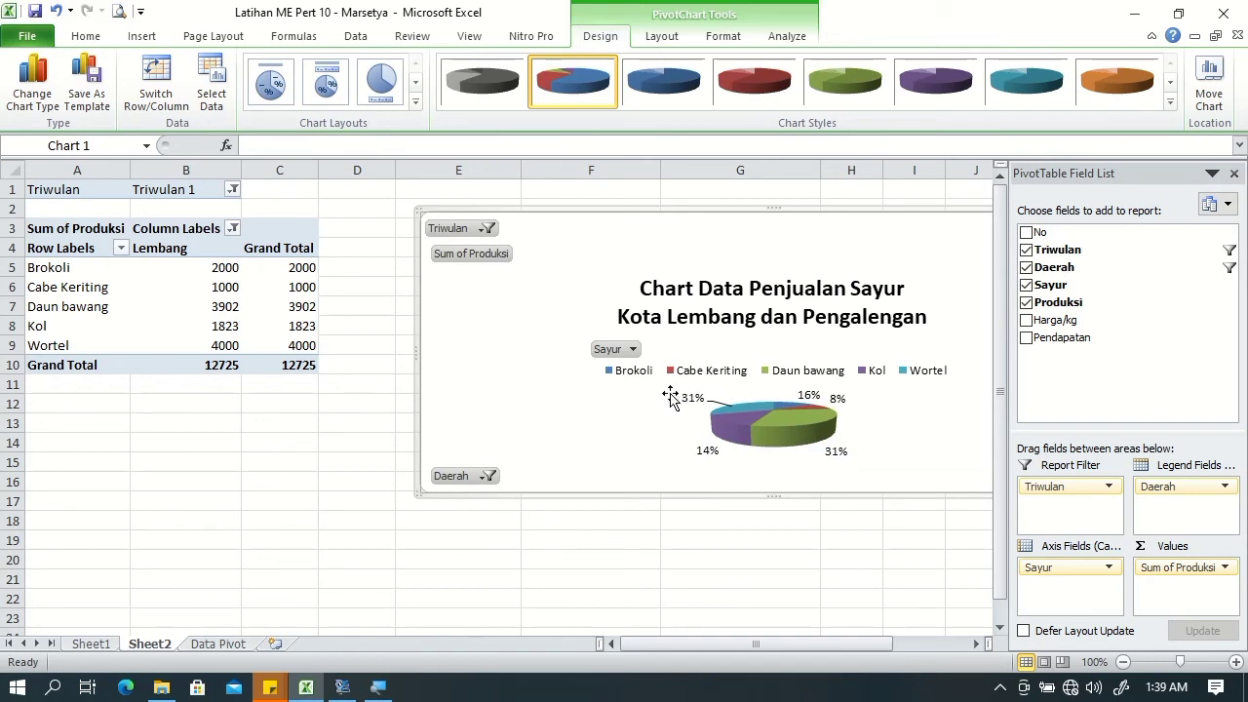
pyautogui.click(468, 476)
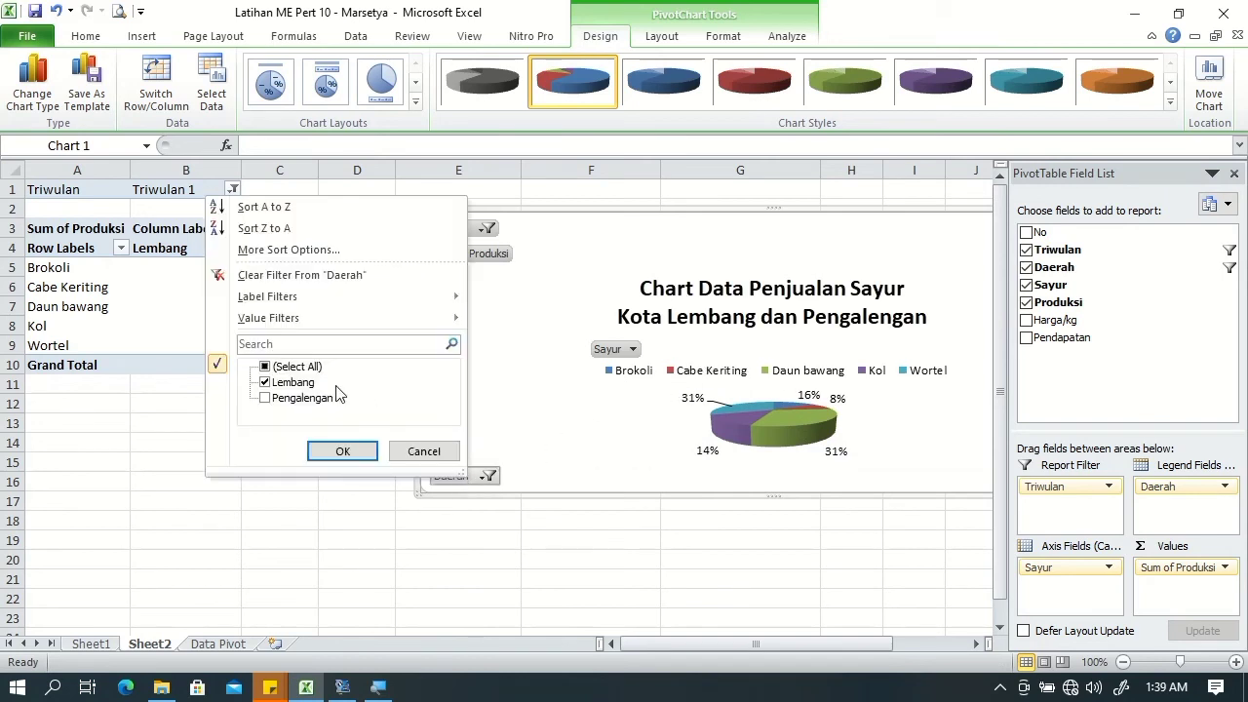
pyautogui.click(265, 383)
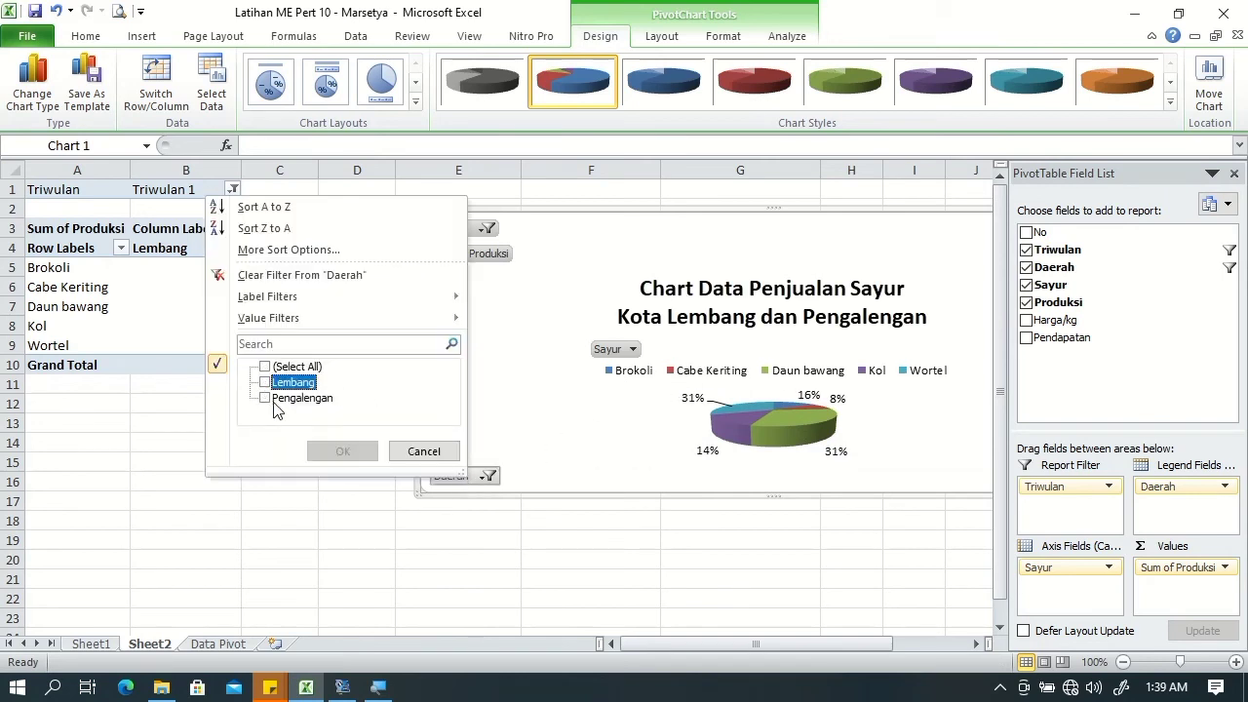
pyautogui.click(265, 399)
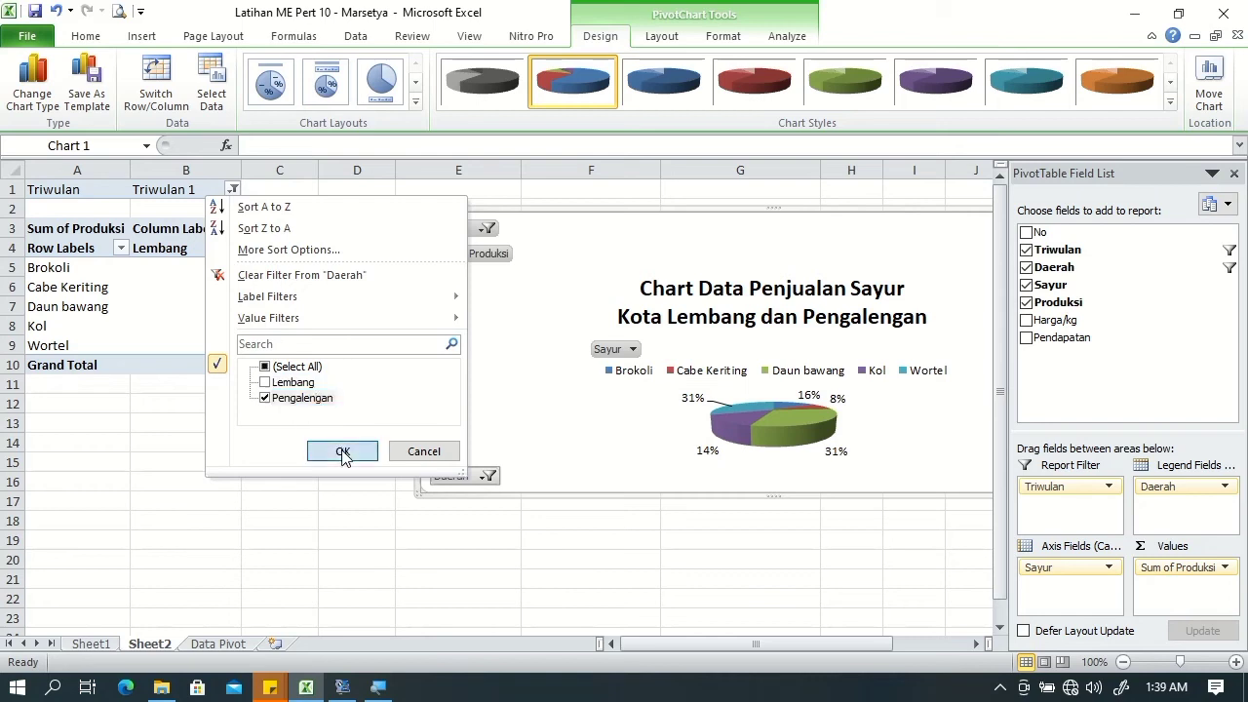
pyautogui.click(342, 452)
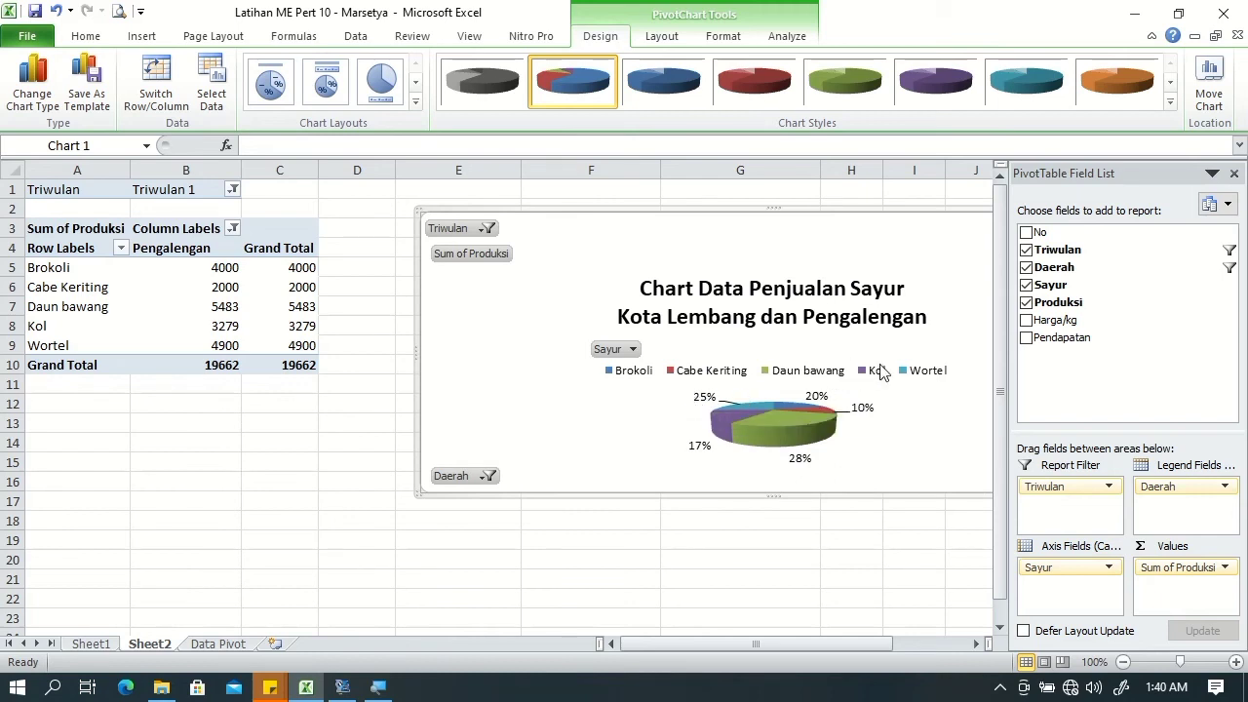
pyautogui.moveTo(788, 421)
pyautogui.click(489, 476)
pyautogui.click(287, 364)
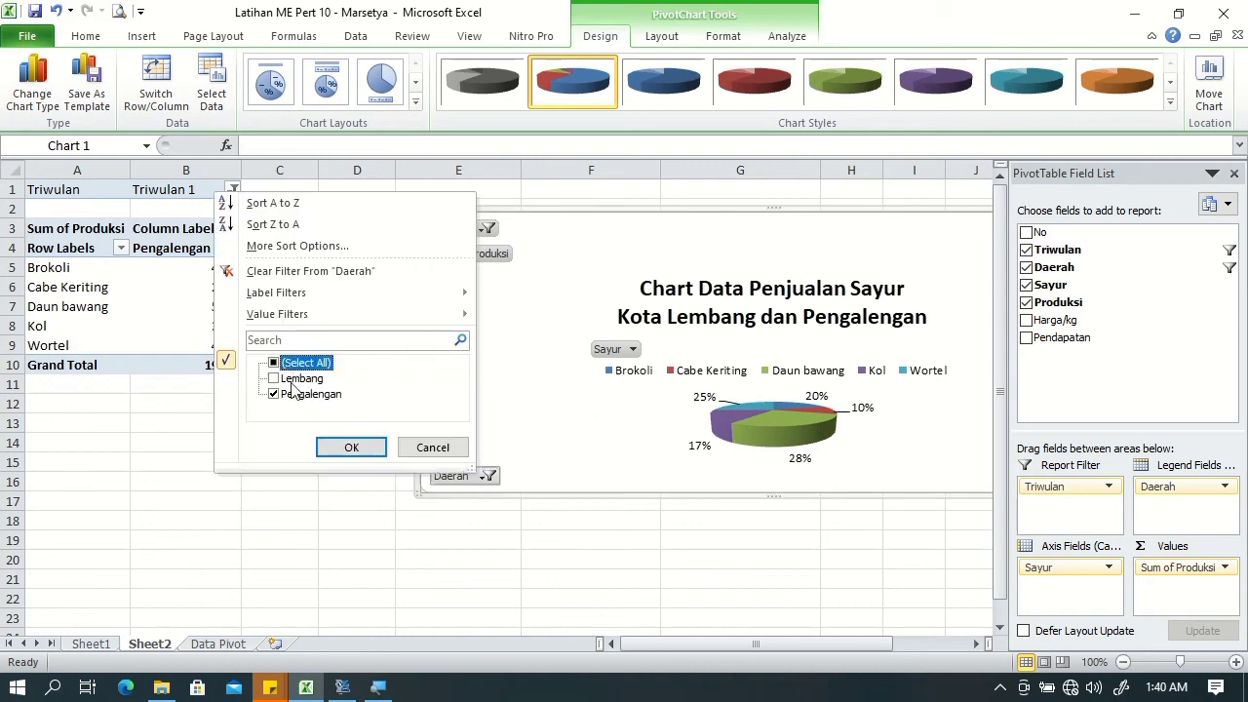
pyautogui.click(277, 378)
pyautogui.click(332, 446)
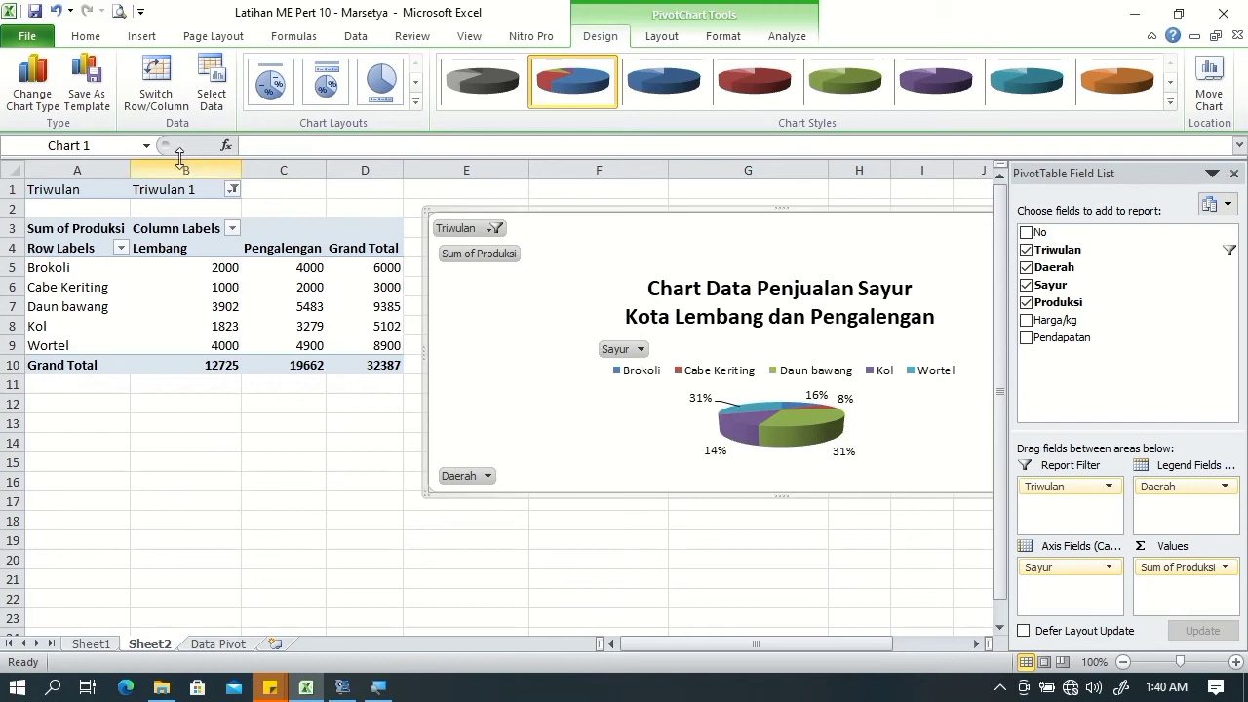
# Step: Change the chart type to Clustered Column comparing Lembang and Pengalengan per vegetable
pyautogui.click(32, 93)
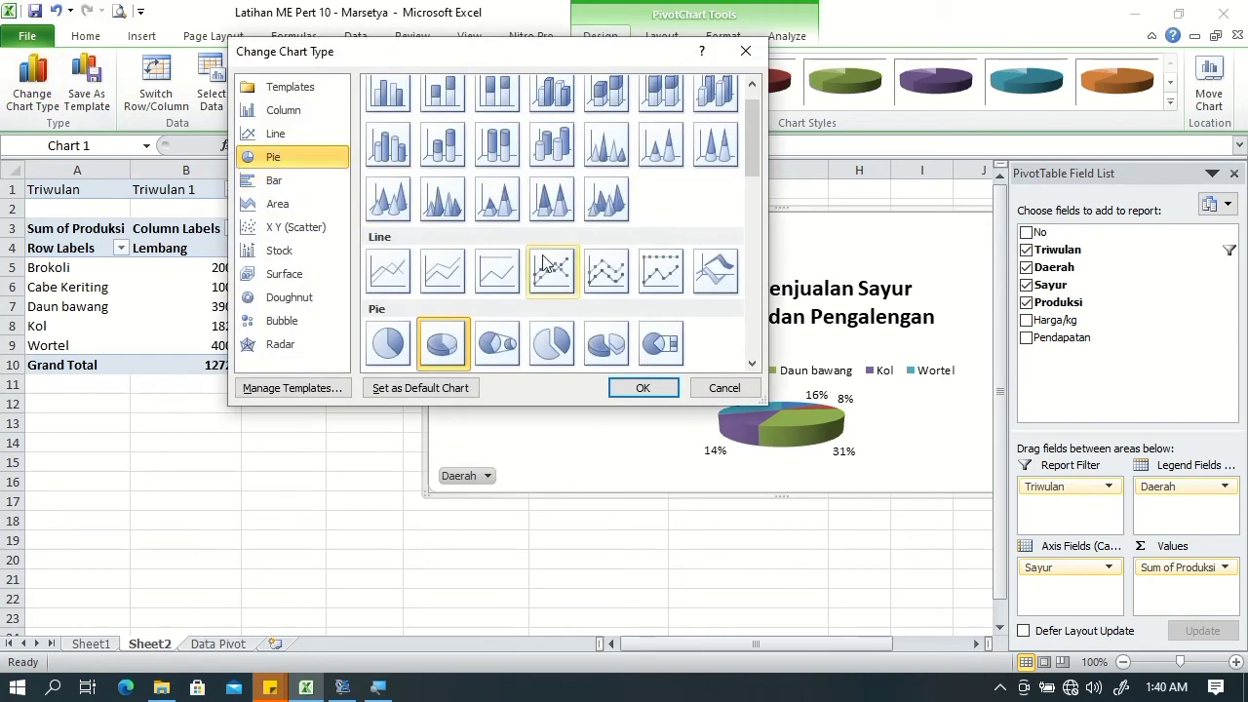
pyautogui.scroll(1, 755, 150)
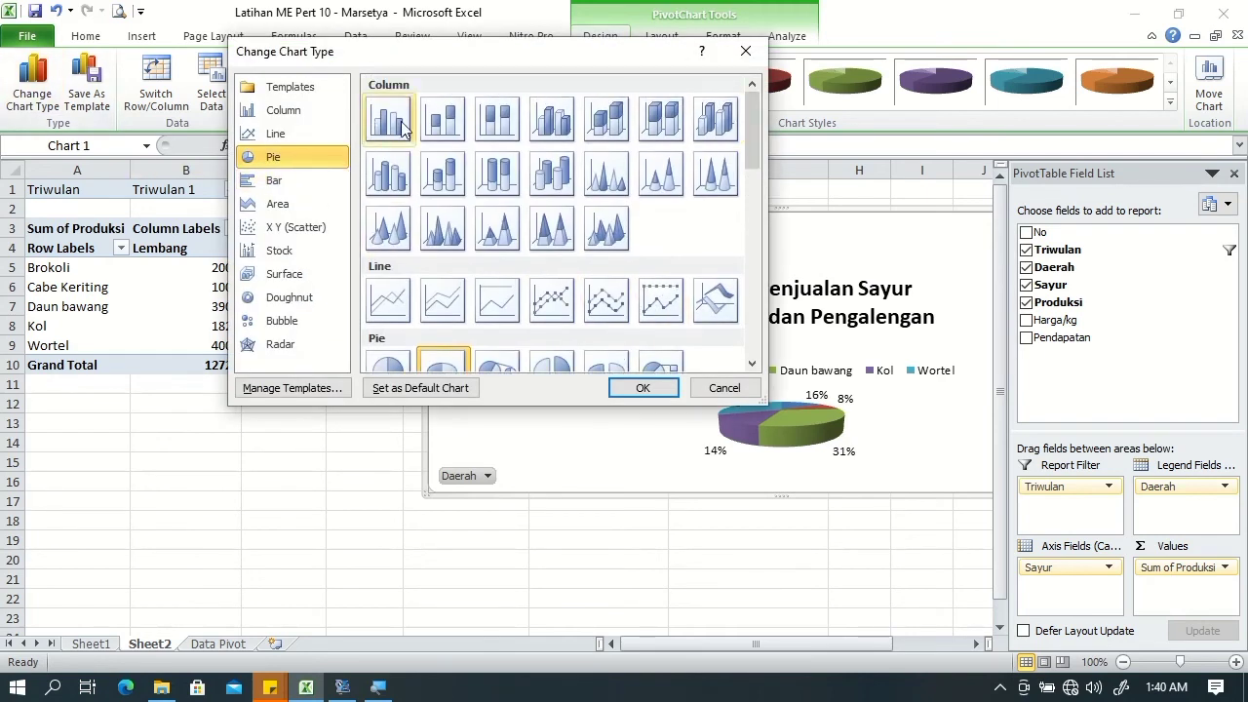
pyautogui.click(387, 118)
pyautogui.click(643, 388)
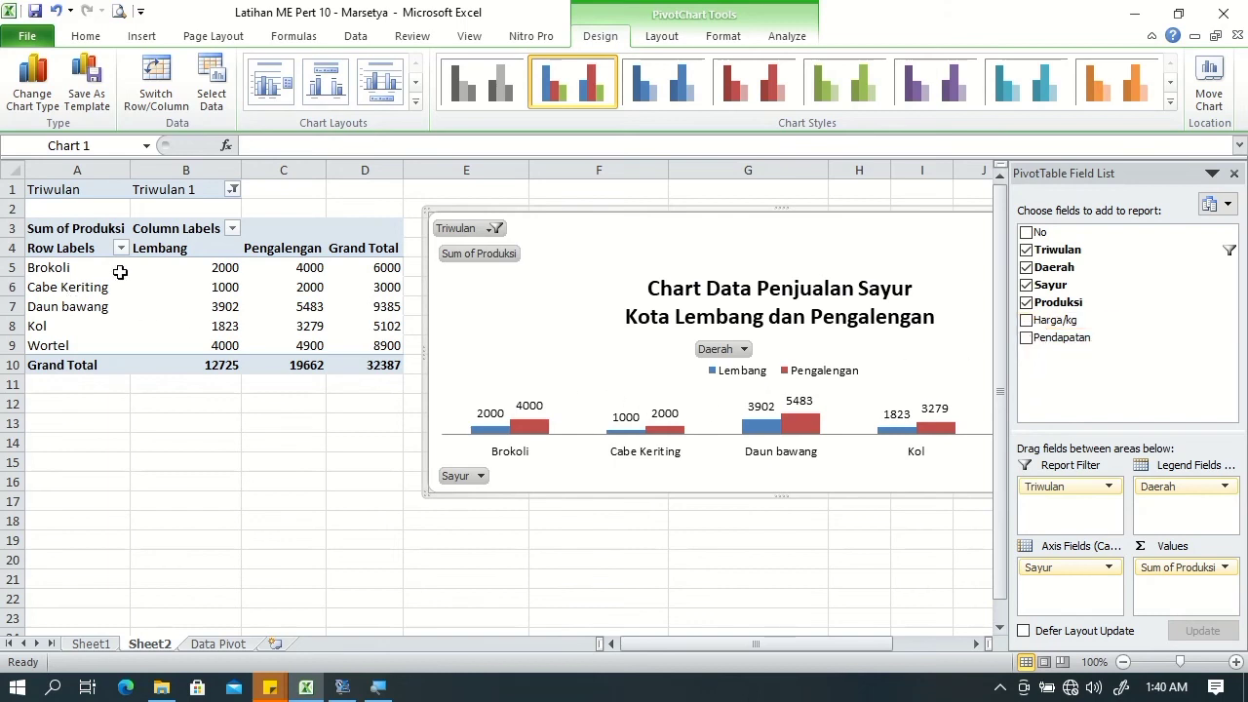
# Step: Give Sum of Produksi the custom number format # "kg" through Value Field Settings
pyautogui.click(1224, 568)
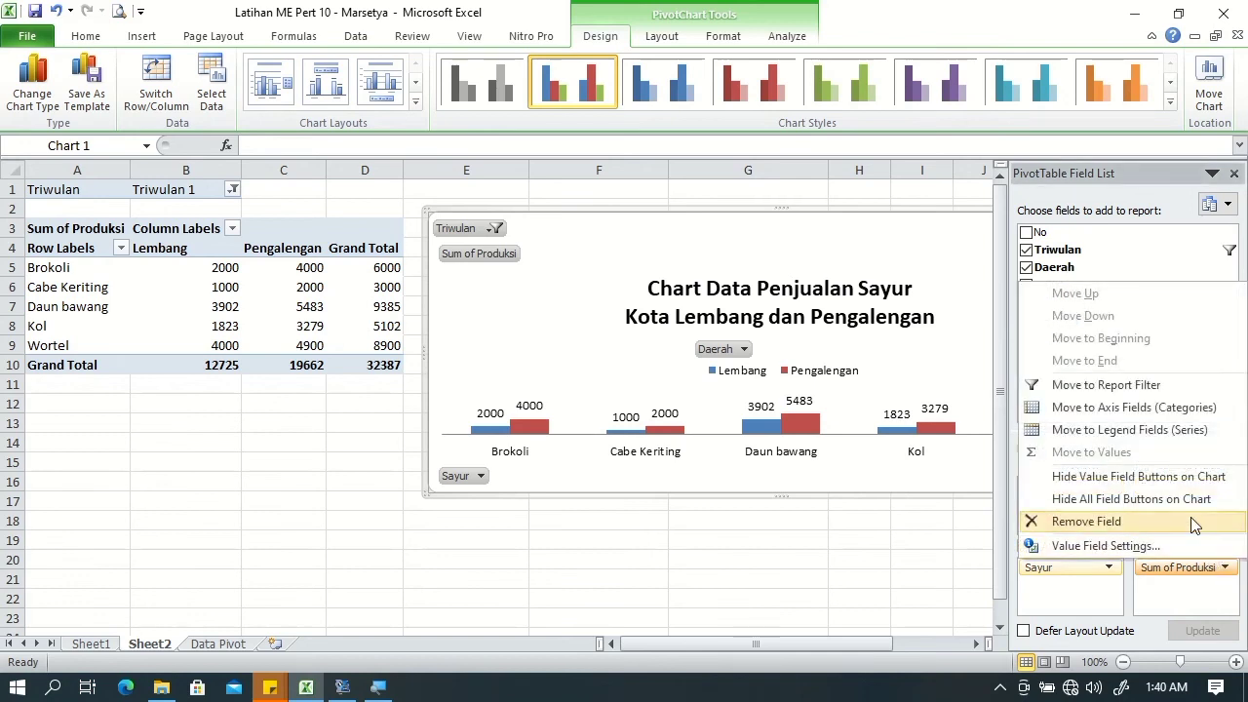
pyautogui.click(1092, 545)
pyautogui.click(831, 430)
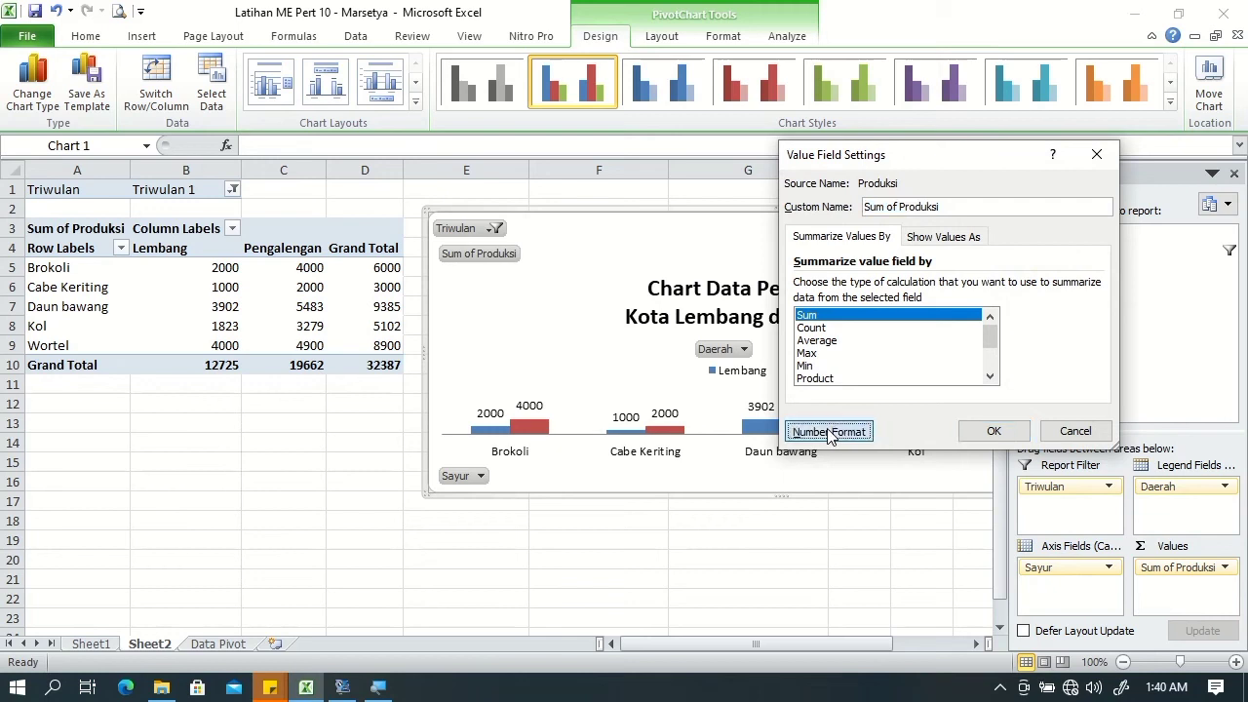
pyautogui.click(767, 302)
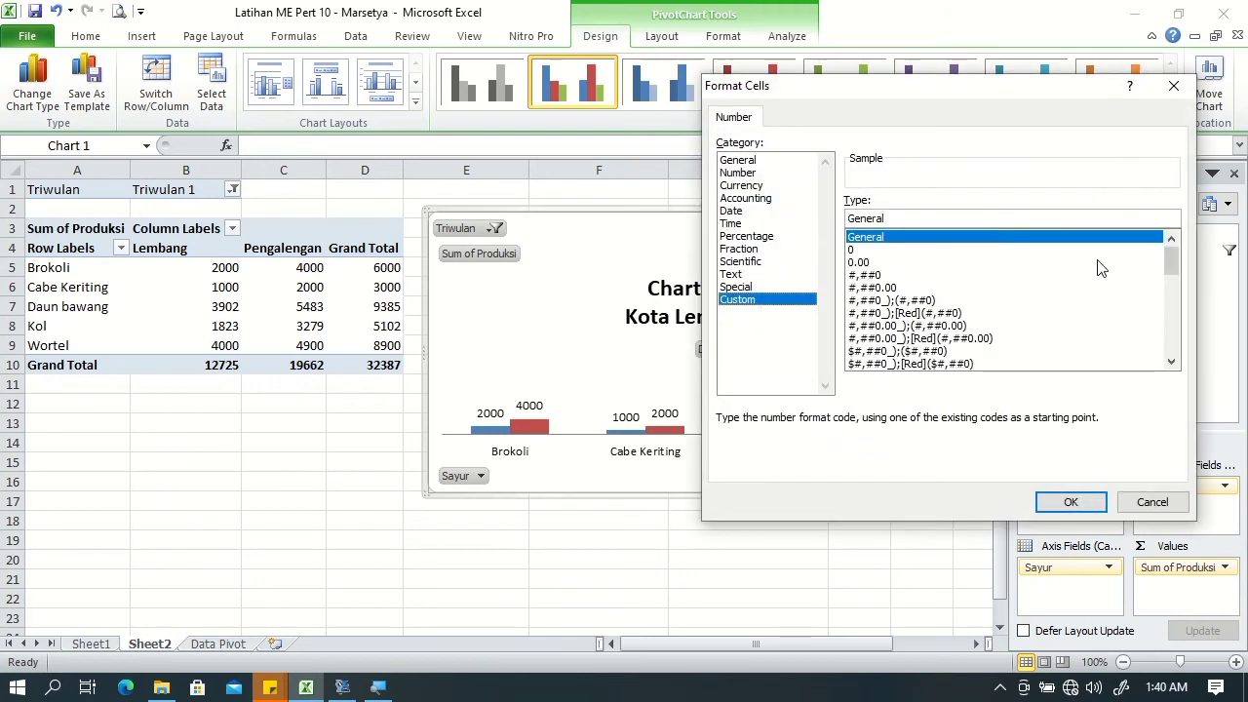
pyautogui.moveTo(1173, 258); pyautogui.dragTo(1172, 336)
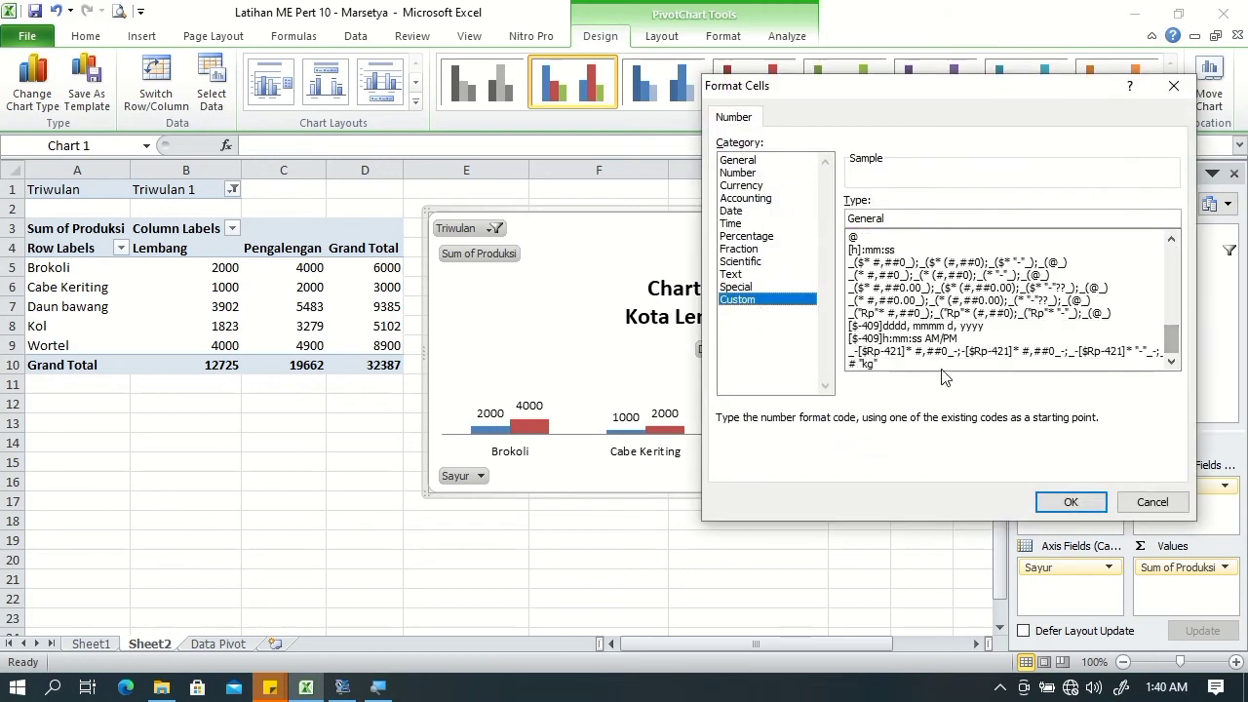
pyautogui.click(863, 364)
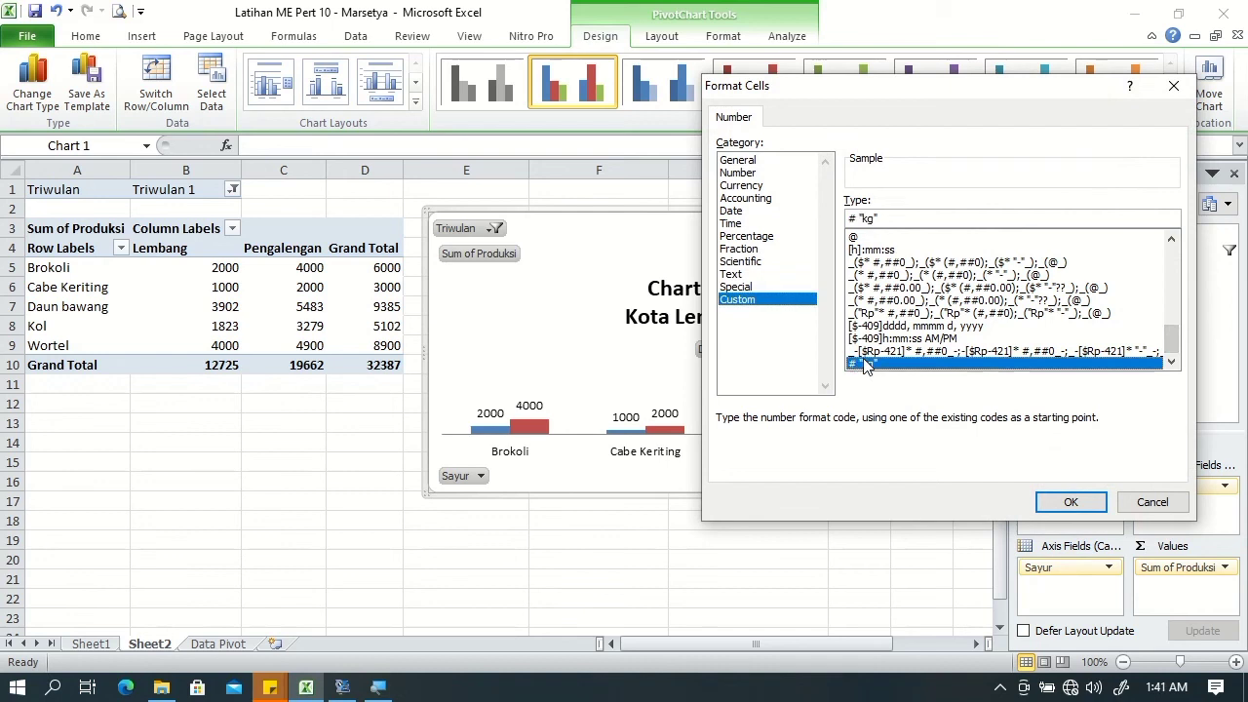
pyautogui.click(1065, 503)
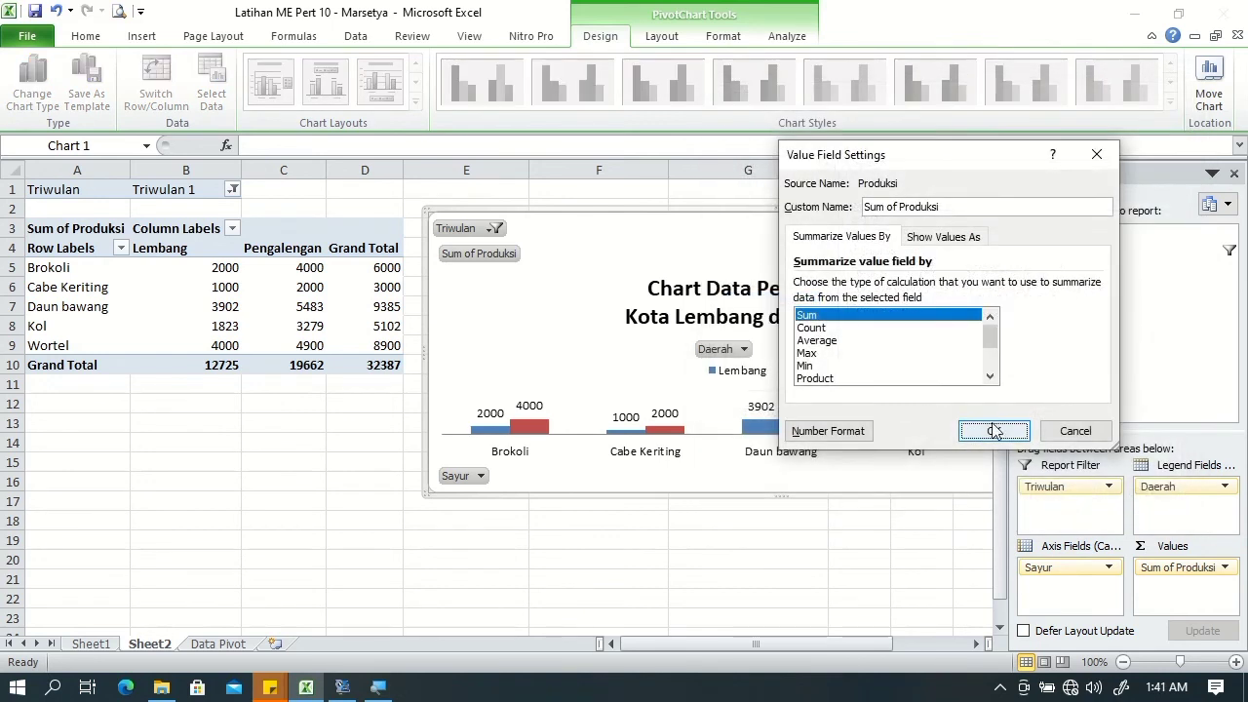
pyautogui.click(992, 429)
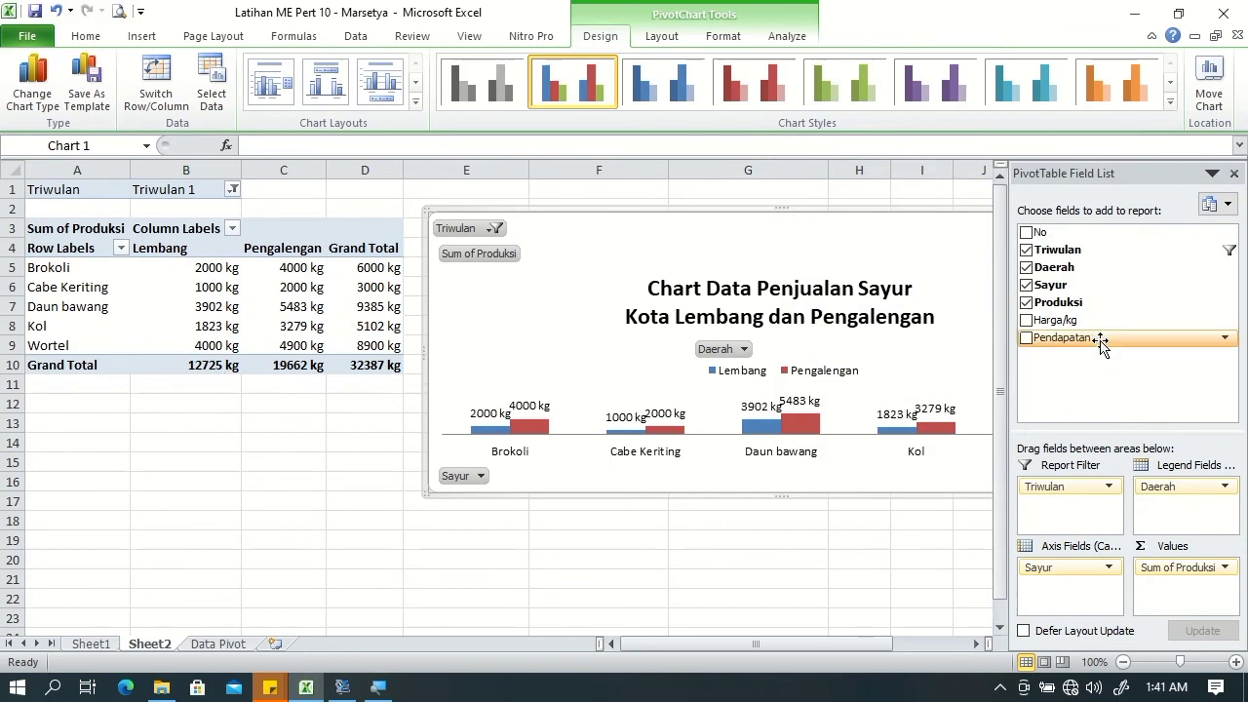
# Step: Replace the Produksi value field with Pendapatan in the PivotTable Field List
pyautogui.click(1025, 302)
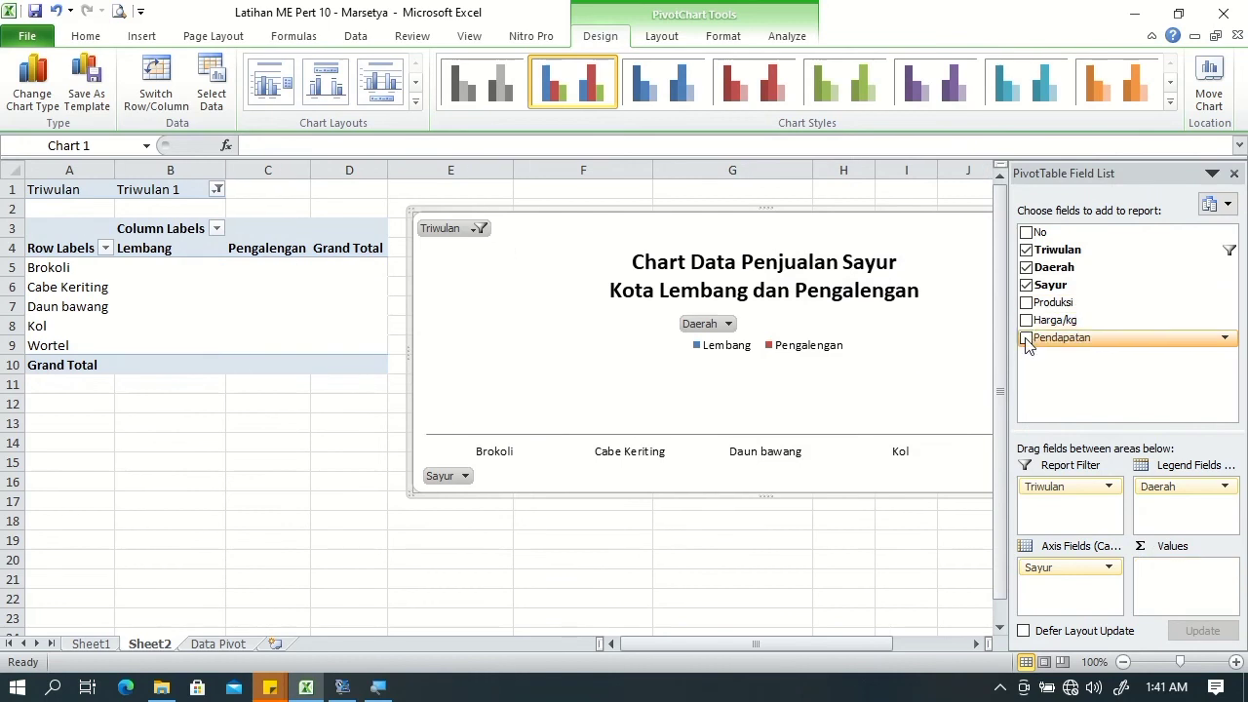
pyautogui.click(1025, 338)
pyautogui.click(1025, 303)
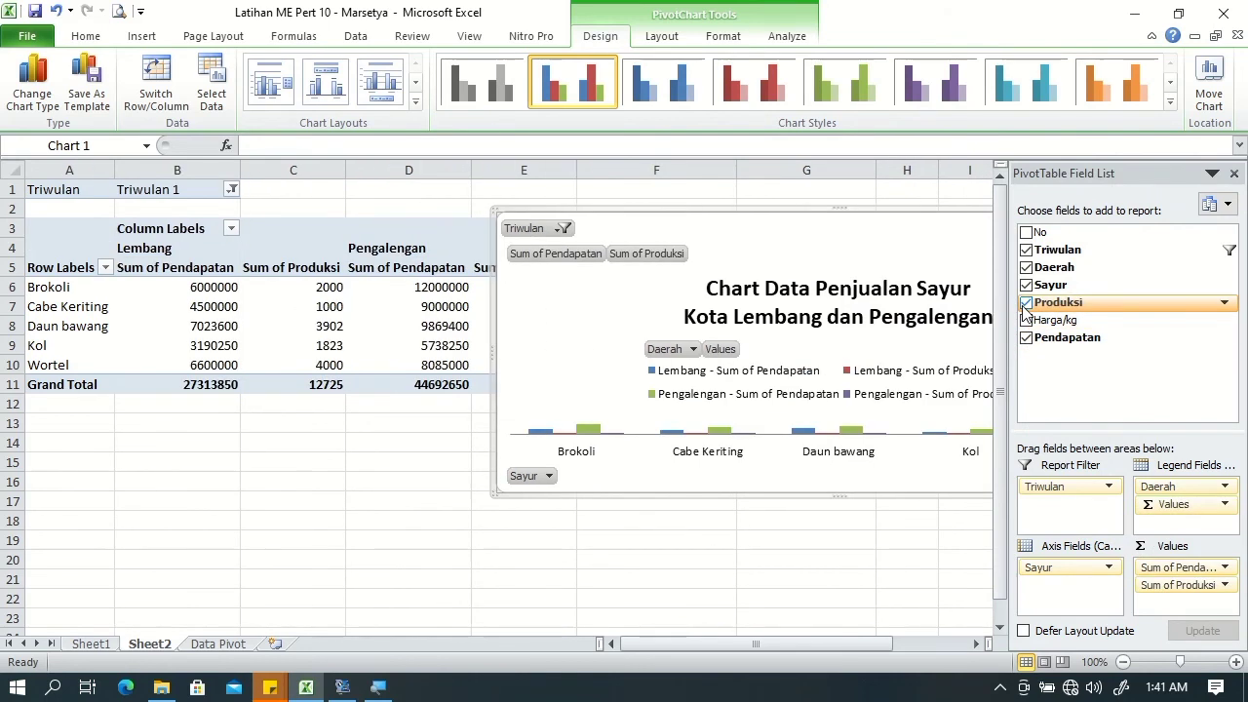
pyautogui.click(1025, 338)
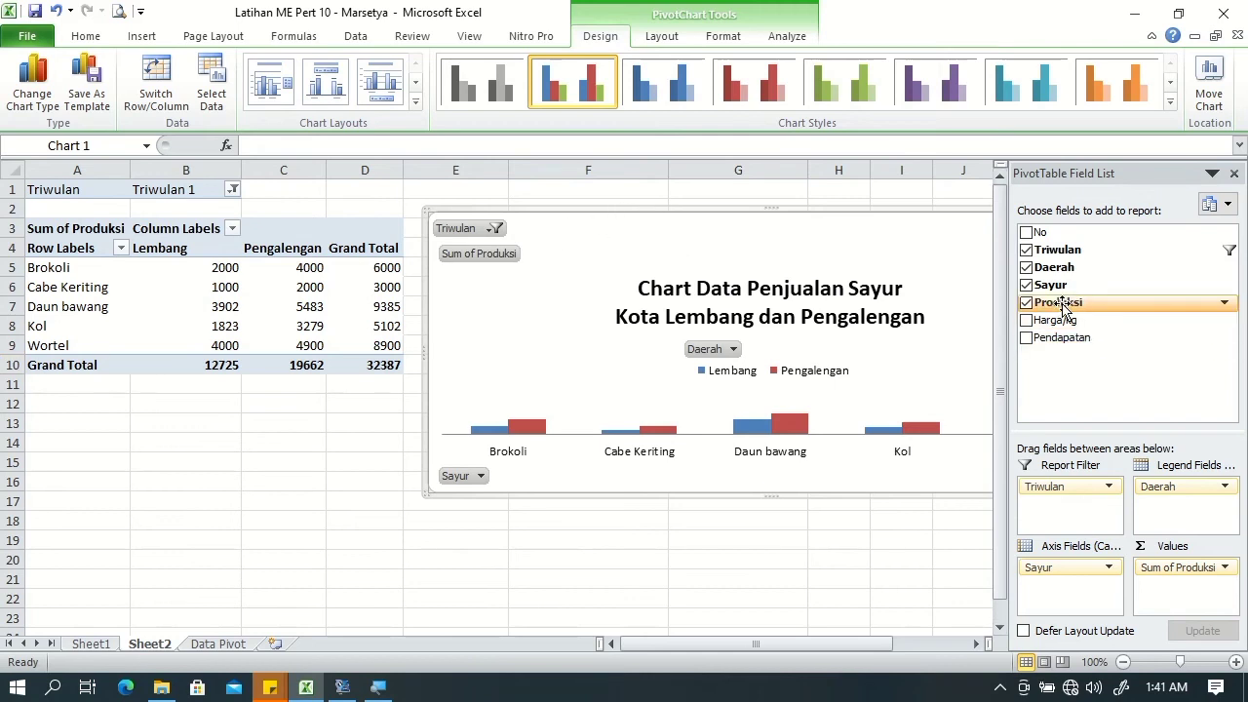
pyautogui.click(1025, 302)
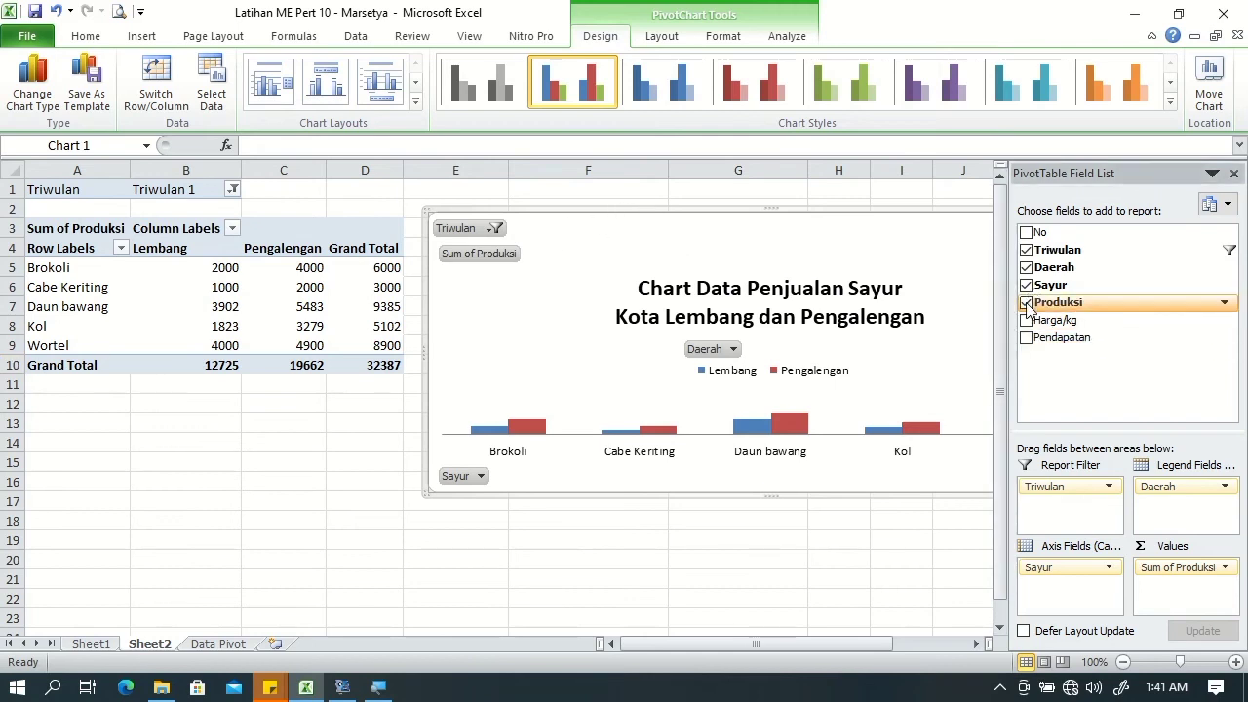
pyautogui.click(1026, 302)
pyautogui.click(1025, 302)
pyautogui.click(1027, 303)
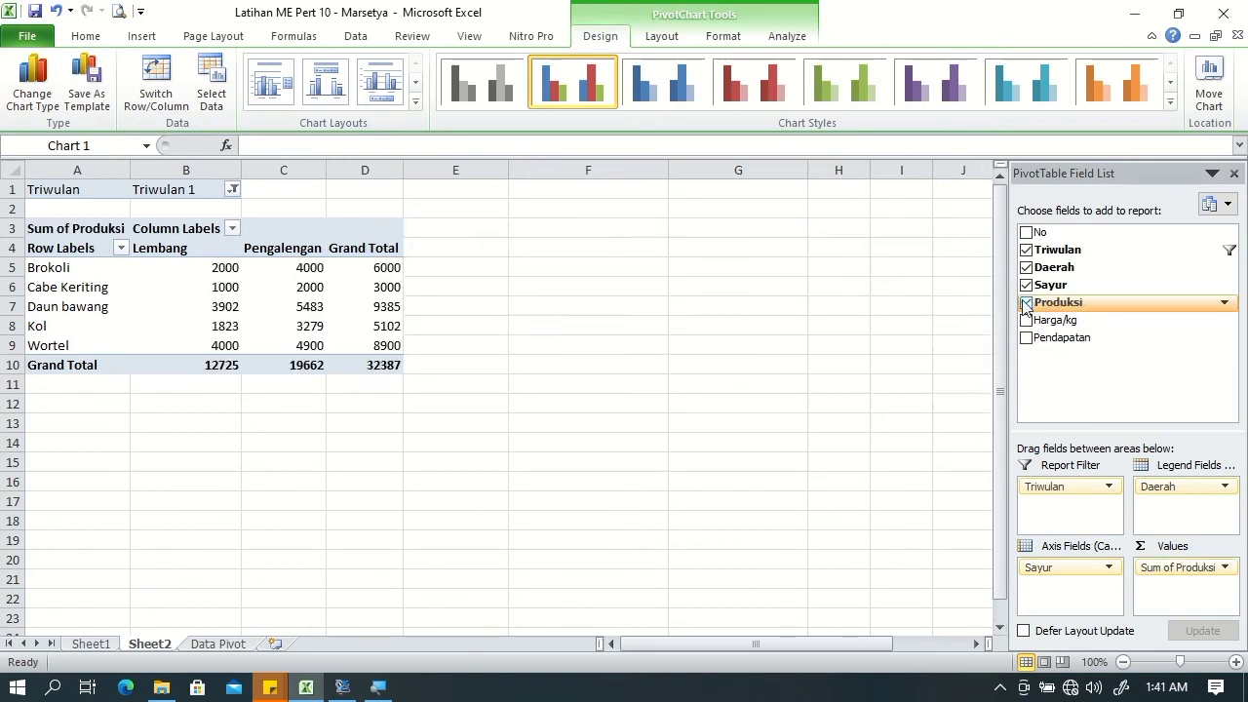
pyautogui.click(1027, 303)
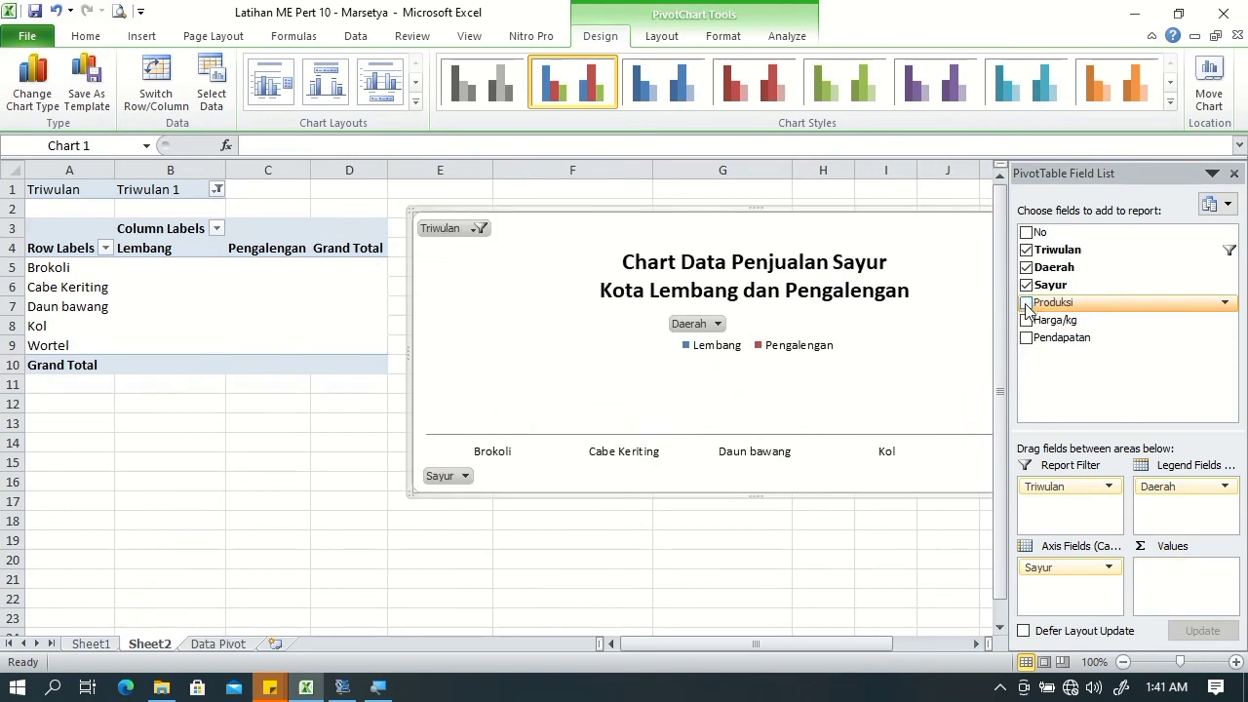
pyautogui.click(1026, 338)
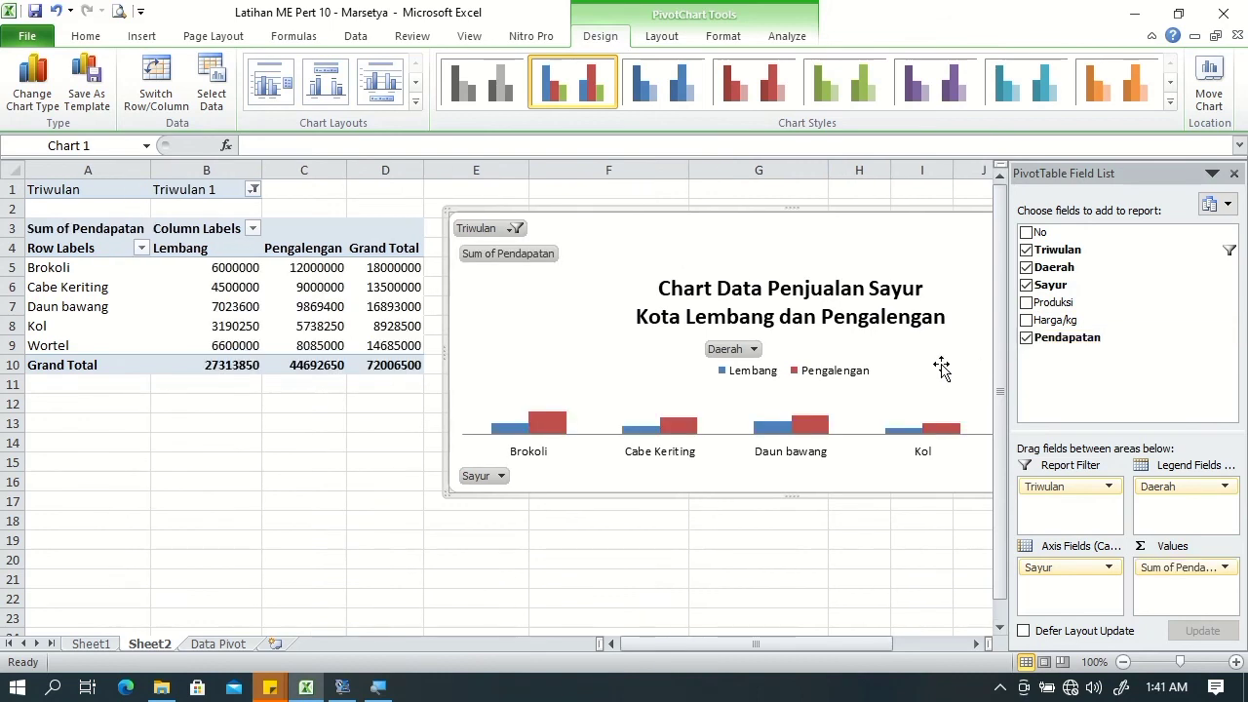
# Step: Set Sum of Pendapatan's number format to Accounting with 0 decimal places
pyautogui.click(1223, 568)
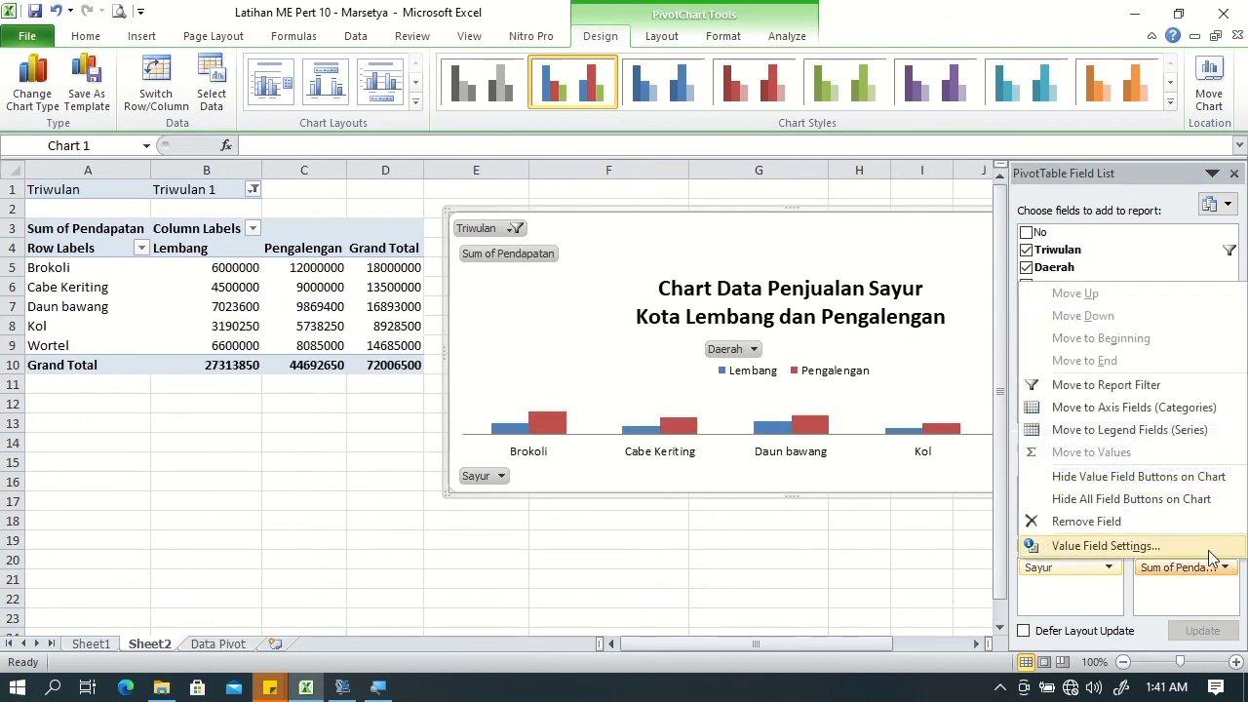
pyautogui.click(1105, 549)
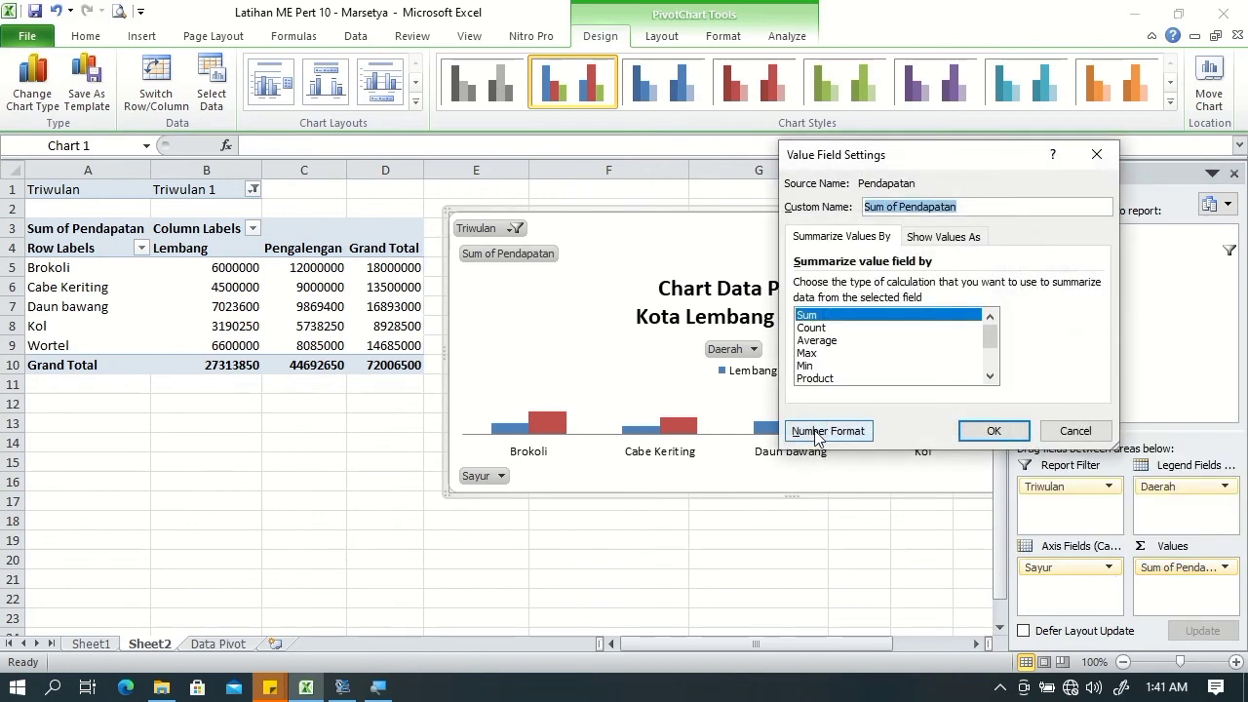
pyautogui.click(827, 429)
pyautogui.click(741, 300)
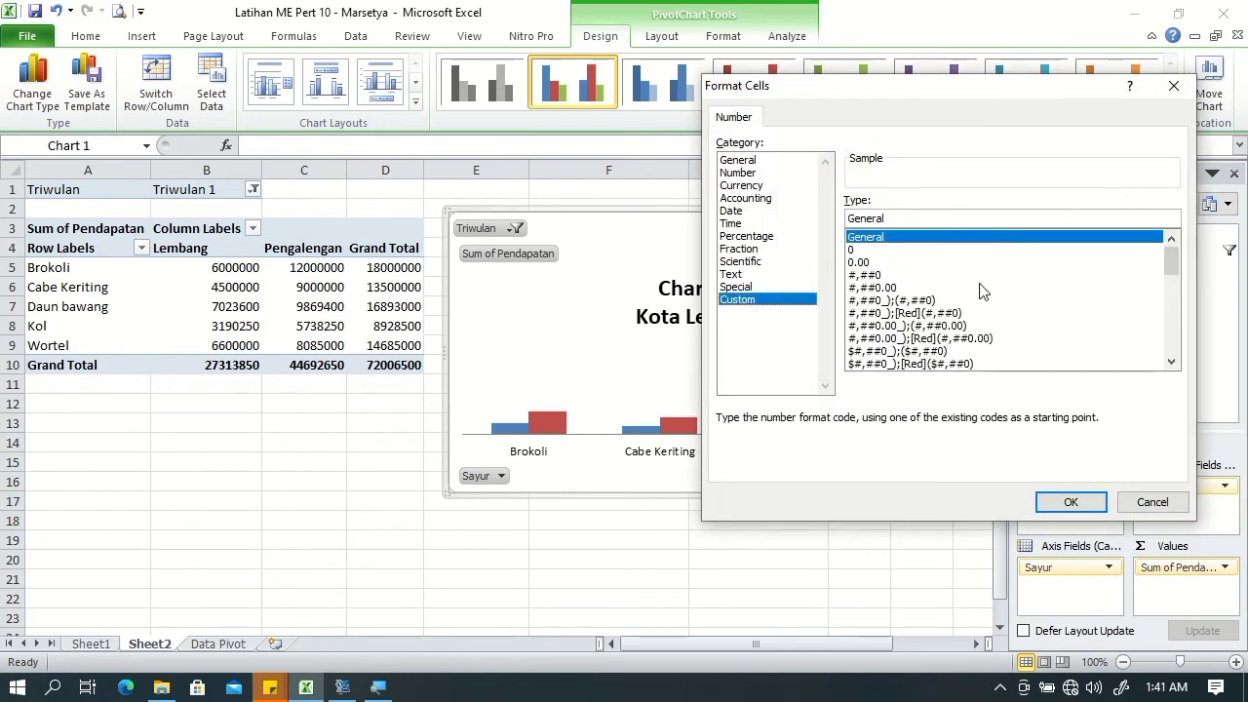
pyautogui.click(745, 198)
pyautogui.click(972, 208)
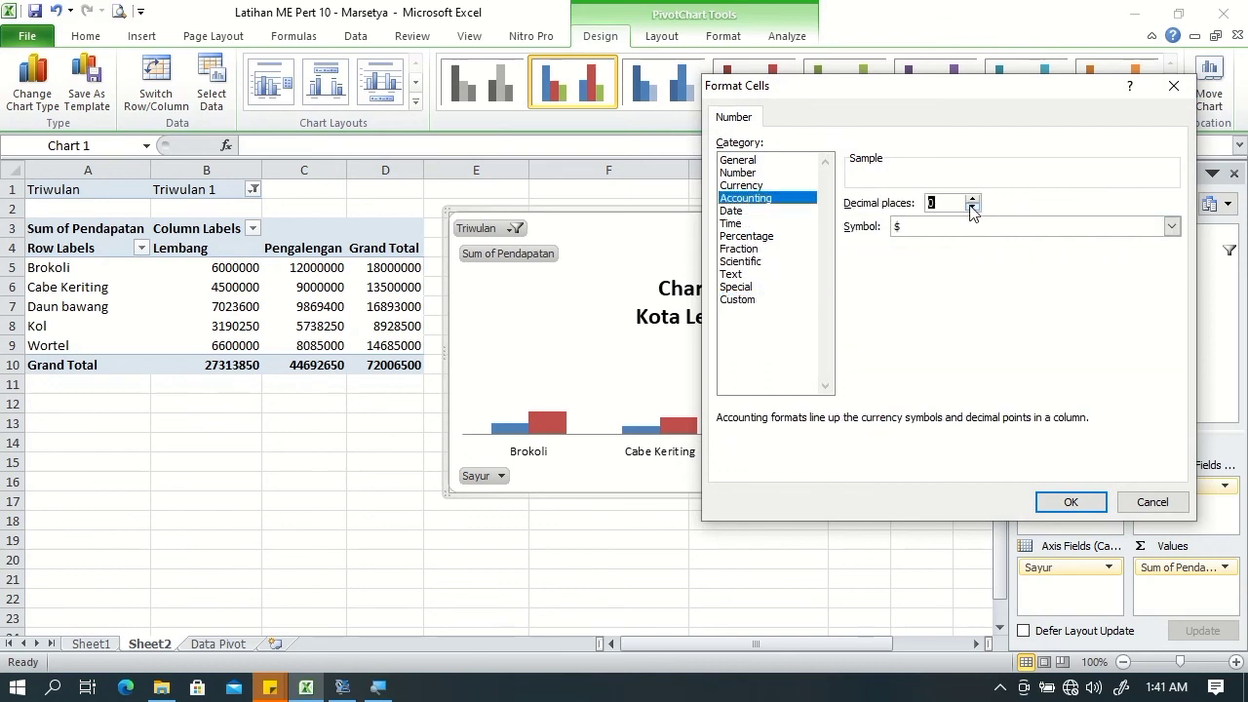
# Step: Choose the Rp Indonesian currency symbol and apply the format to the income values
pyautogui.click(1171, 226)
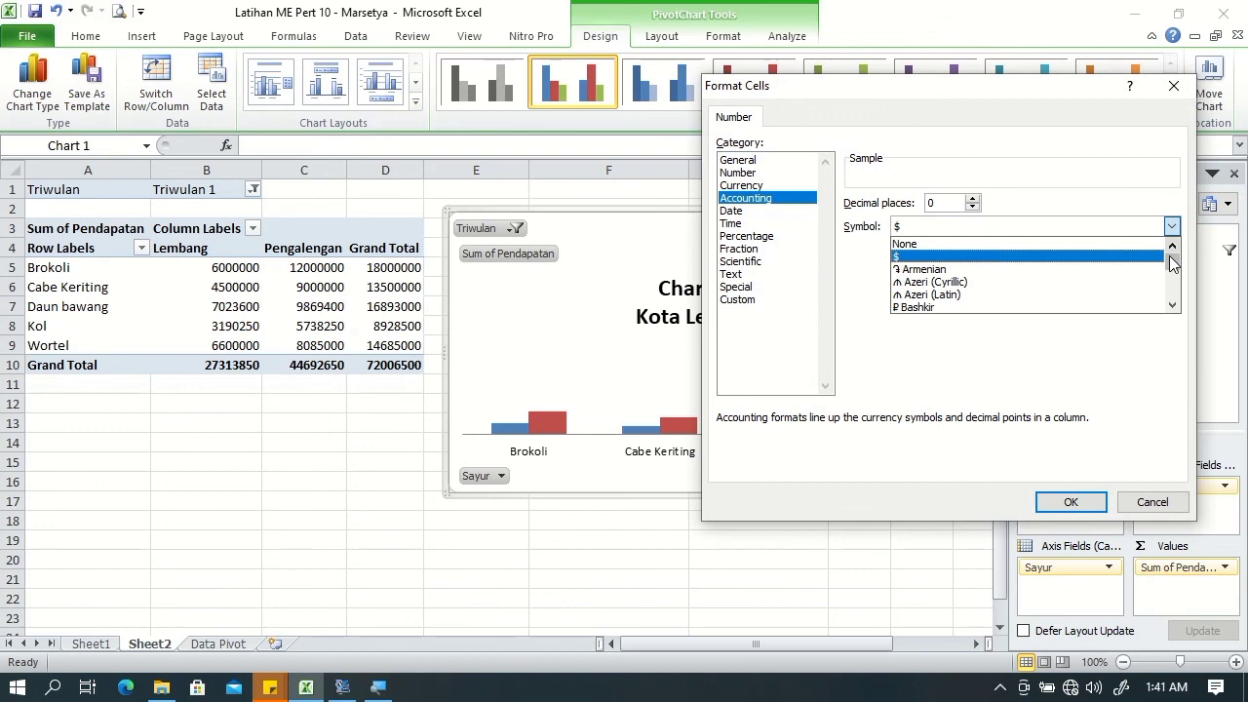
pyautogui.moveTo(1172, 263); pyautogui.dragTo(1171, 273)
pyautogui.click(1173, 307)
pyautogui.click(1172, 307)
pyautogui.click(1172, 307)
pyautogui.click(1172, 307)
pyautogui.click(1172, 307)
pyautogui.click(1173, 307)
pyautogui.click(1173, 307)
pyautogui.click(1172, 307)
pyautogui.click(1173, 307)
pyautogui.click(1172, 307)
pyautogui.click(1173, 307)
pyautogui.click(1173, 307)
pyautogui.click(1173, 307)
pyautogui.click(1130, 307)
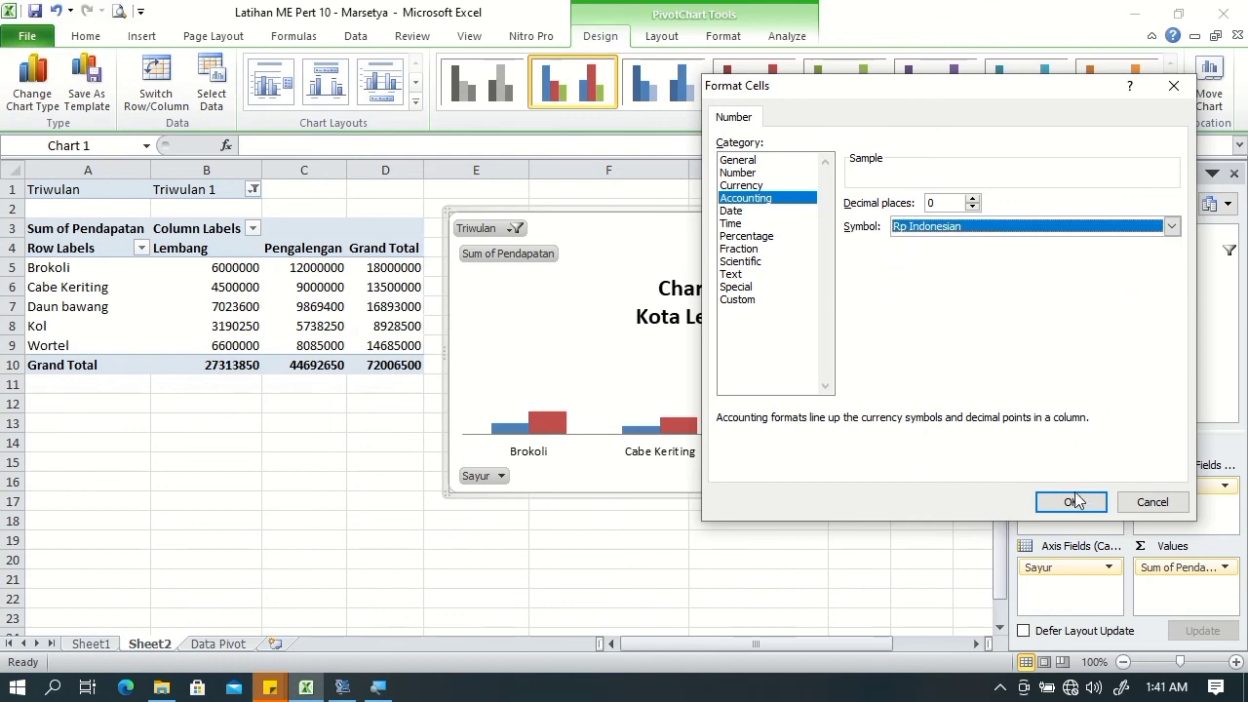
pyautogui.click(1072, 501)
pyautogui.click(993, 429)
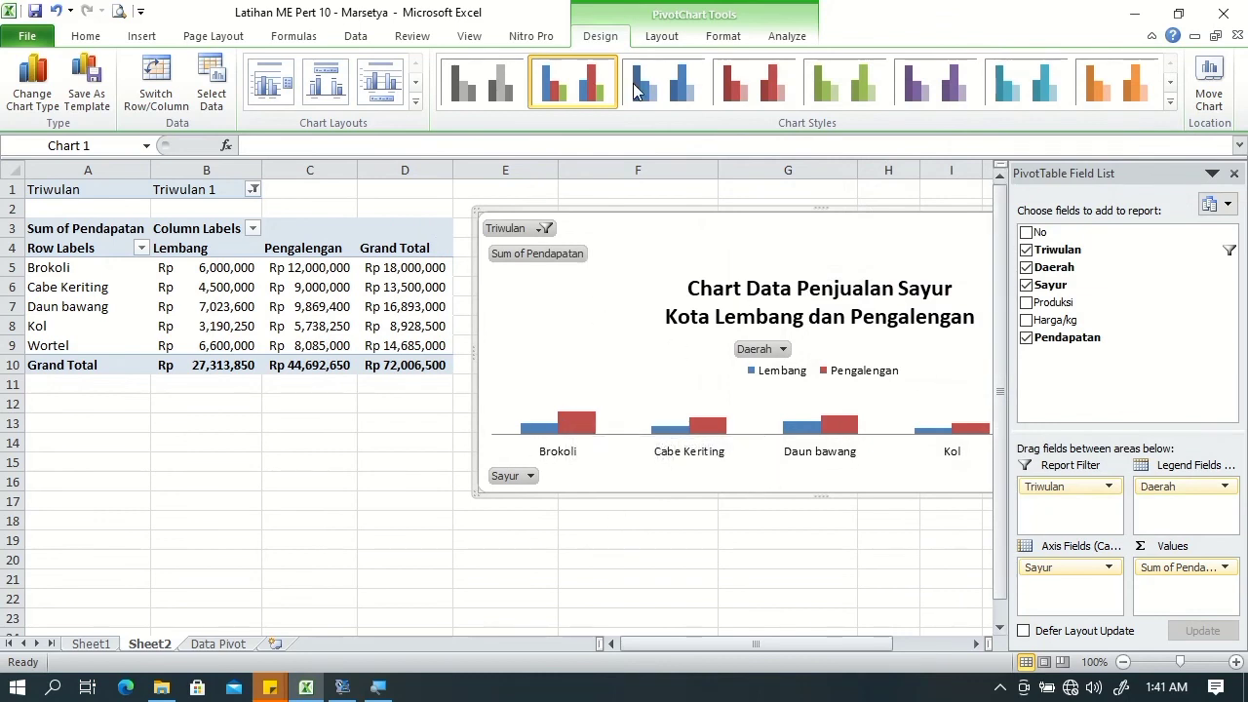
# Step: Add Outside End data labels above each income bar
pyautogui.click(649, 36)
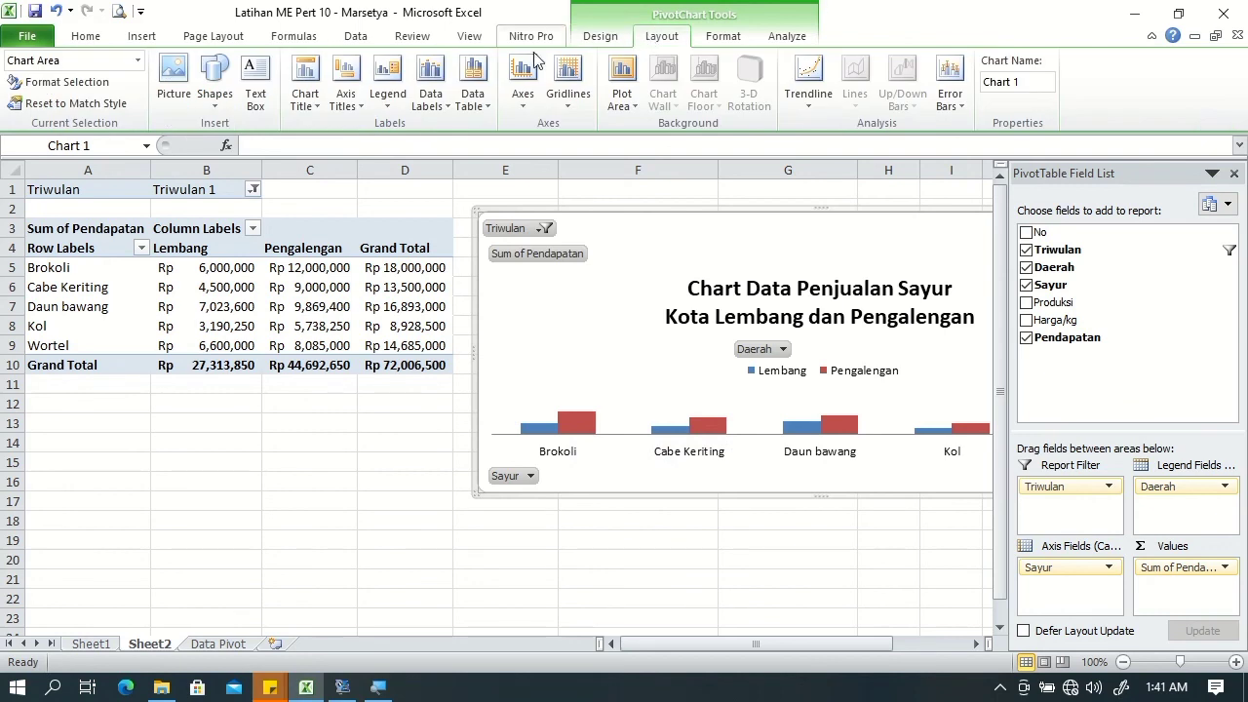
pyautogui.click(431, 92)
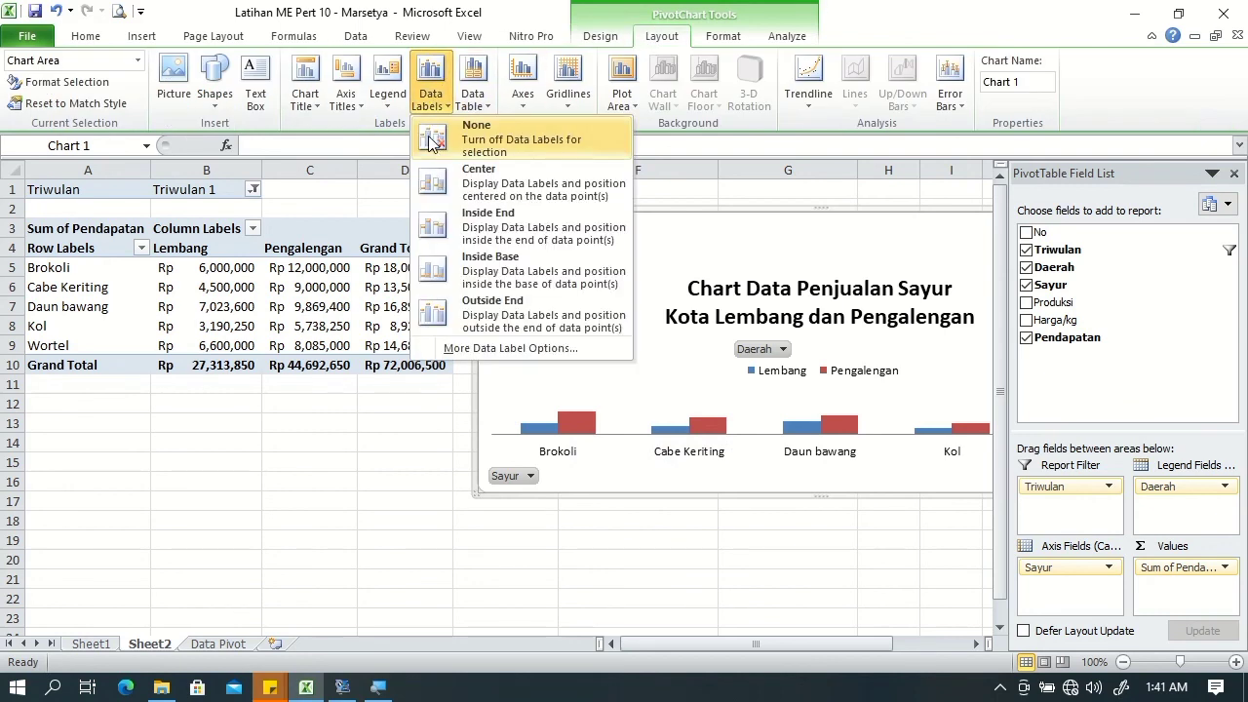
pyautogui.click(490, 302)
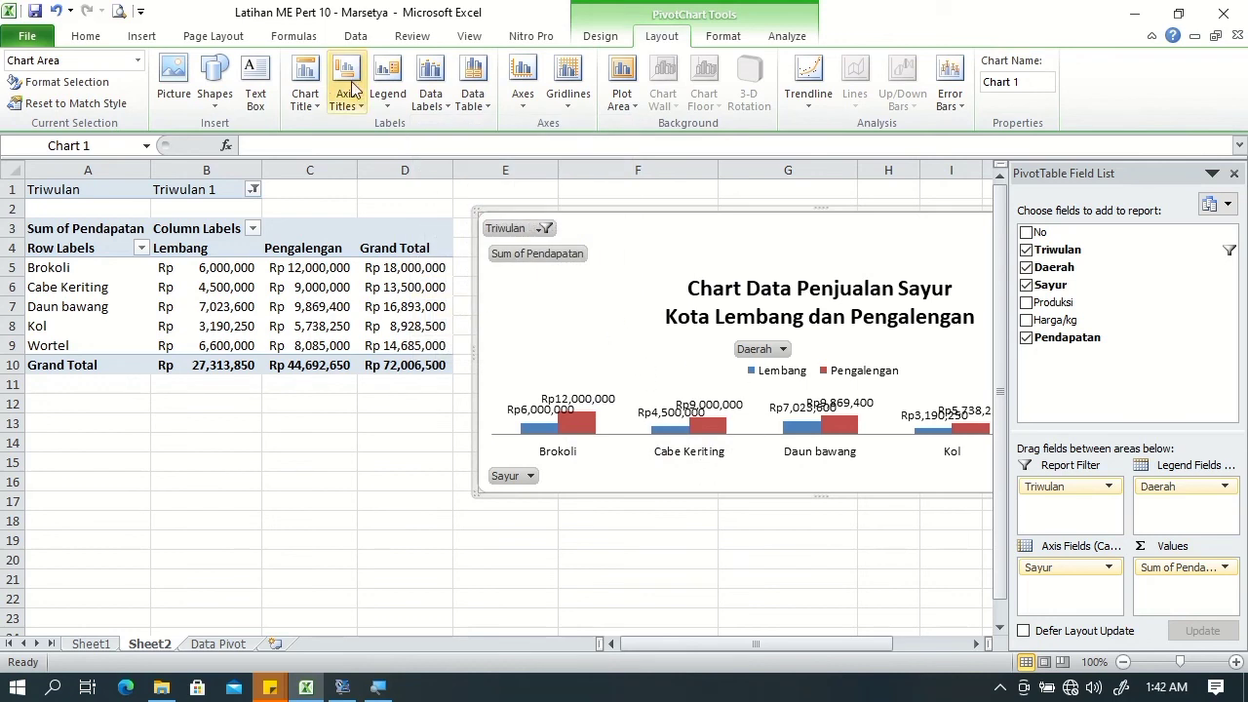
# Step: Apply a preset Chart Layout that adds titles to both axes
pyautogui.click(596, 37)
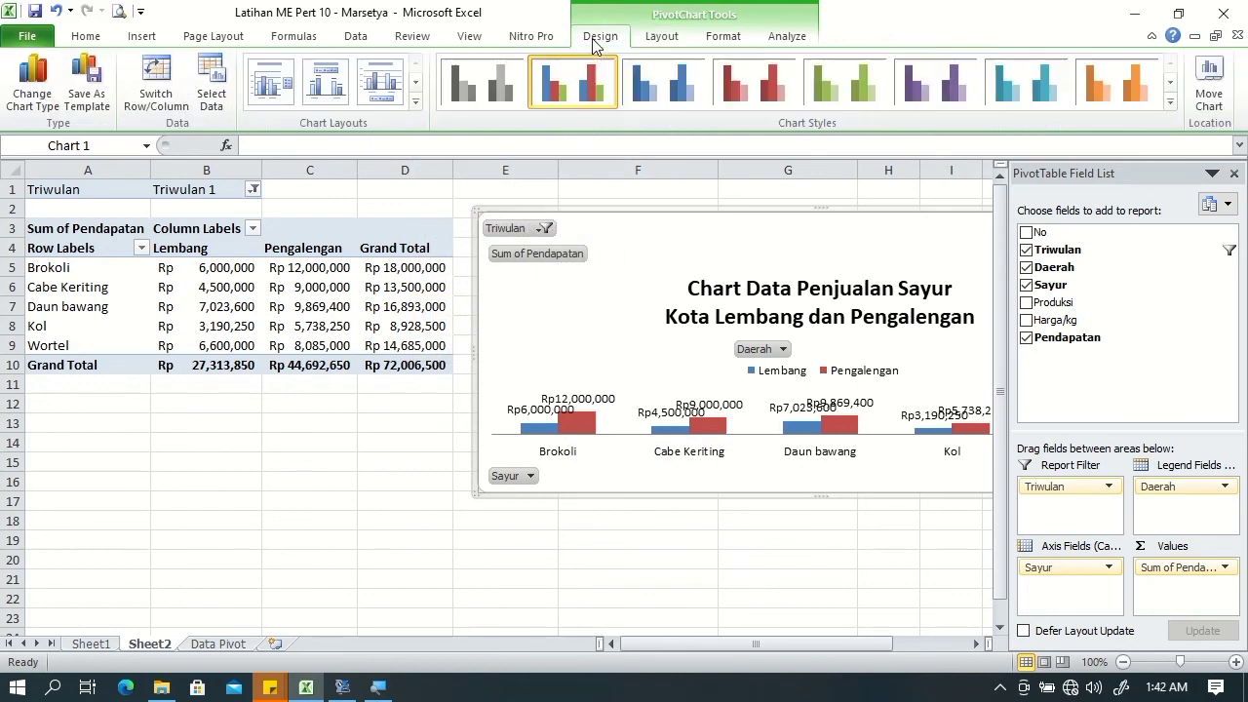
pyautogui.click(414, 102)
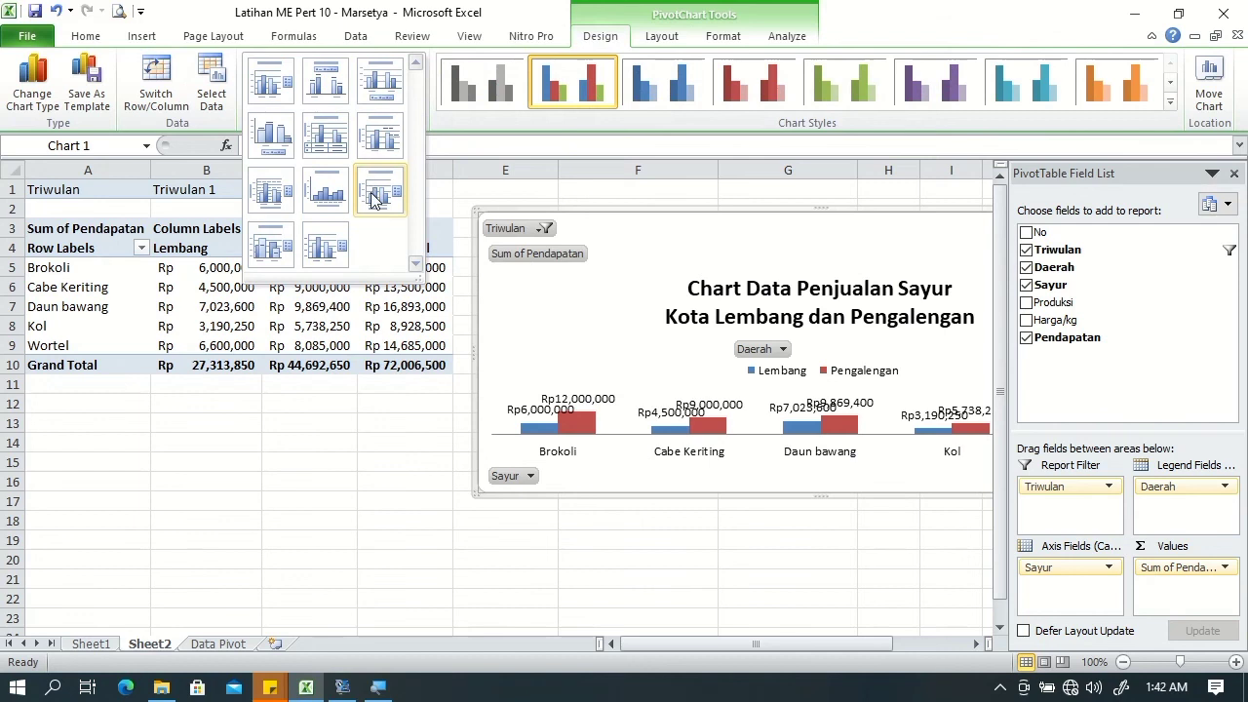
pyautogui.click(274, 246)
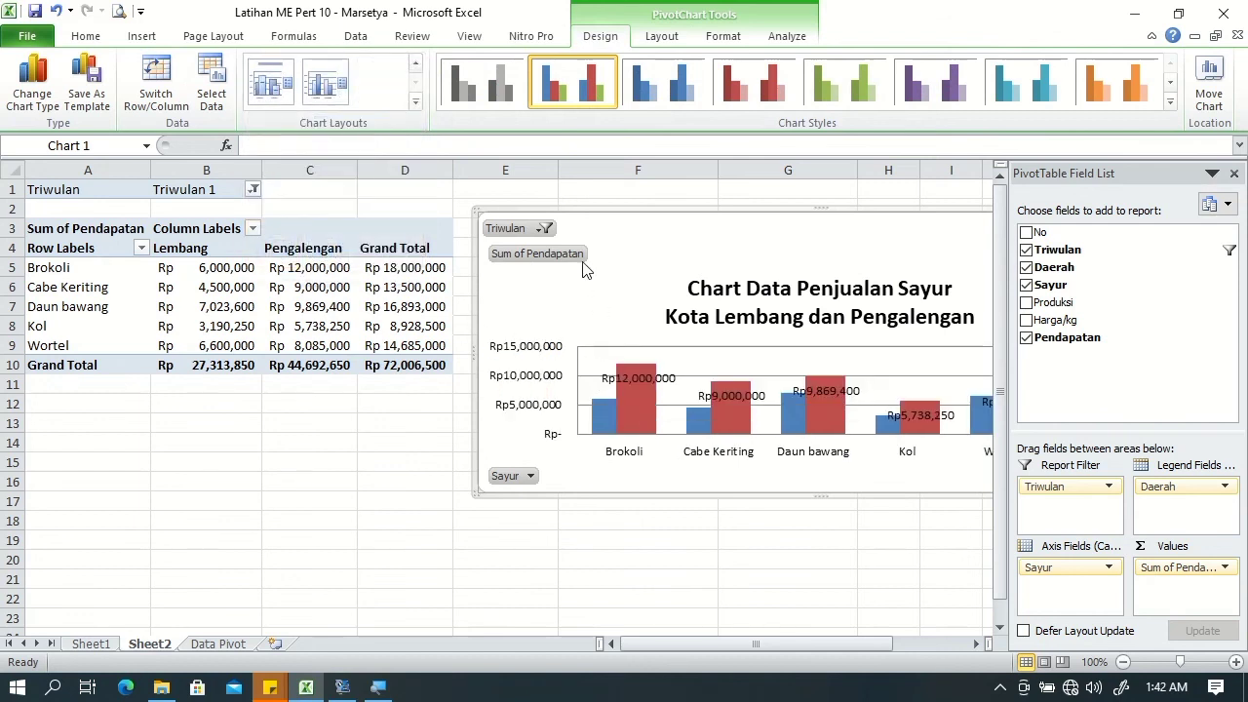
pyautogui.click(662, 36)
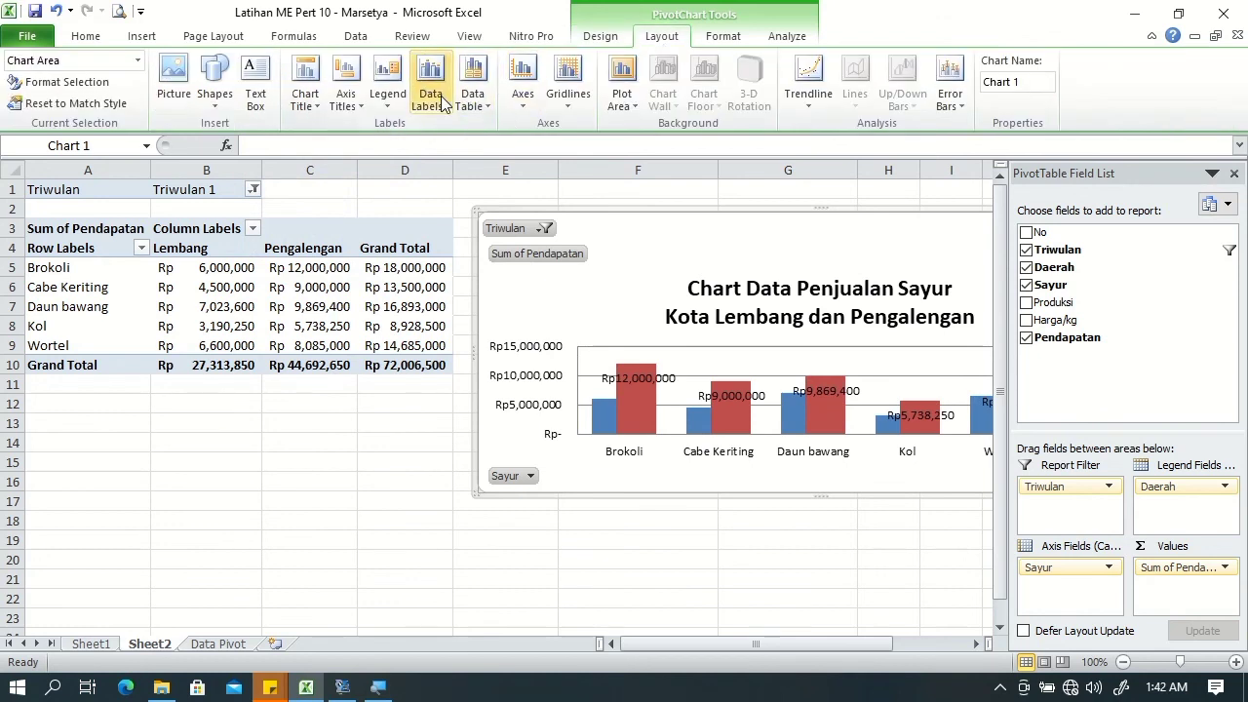
pyautogui.click(599, 36)
pyautogui.click(415, 106)
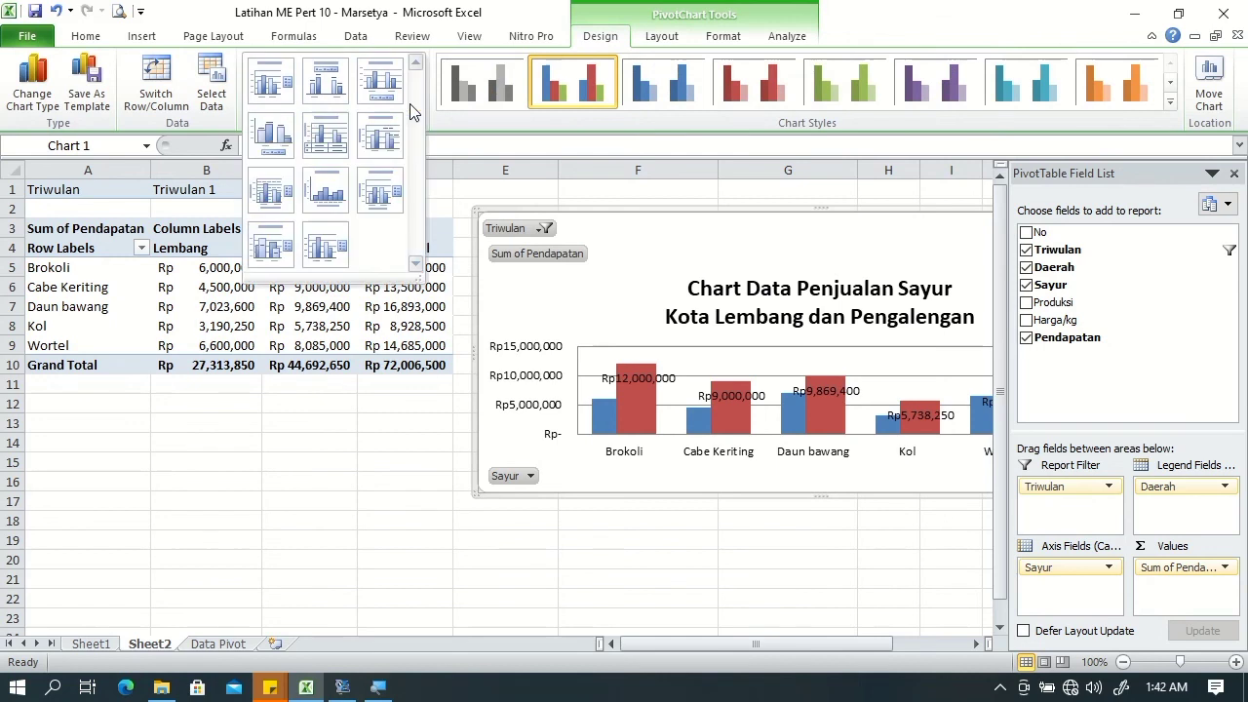
pyautogui.click(383, 203)
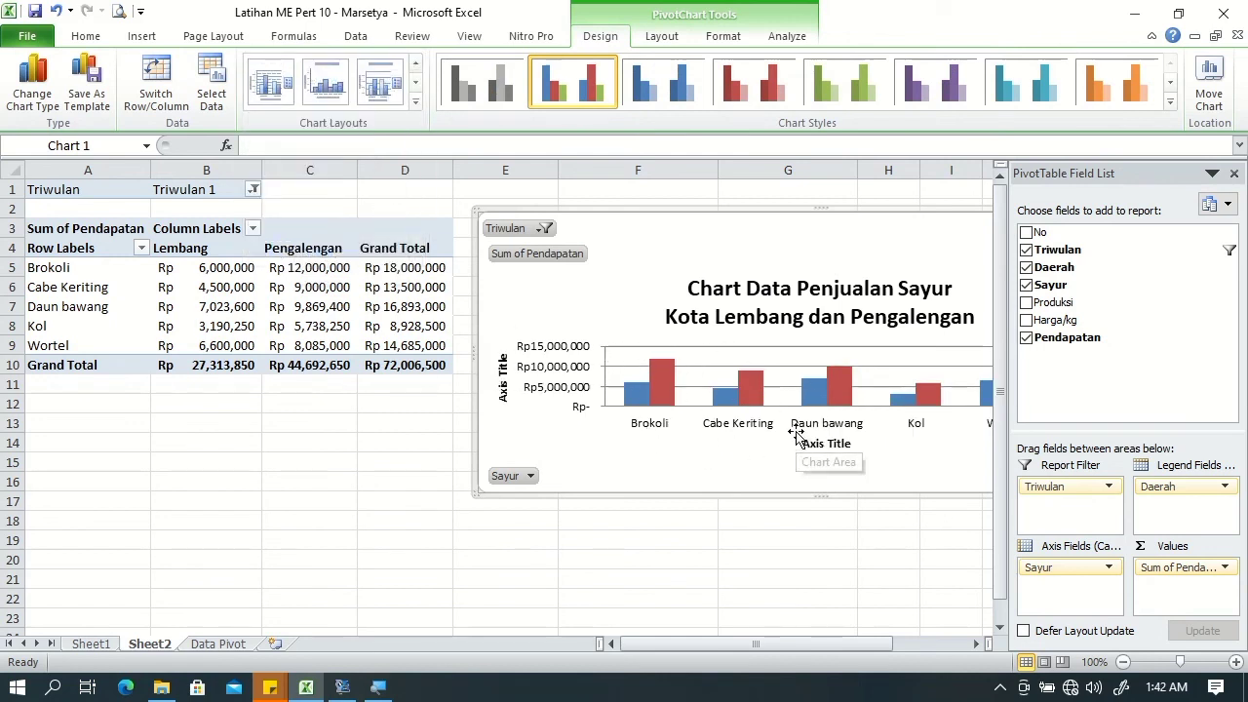
pyautogui.moveTo(835, 644); pyautogui.dragTo(887, 642)
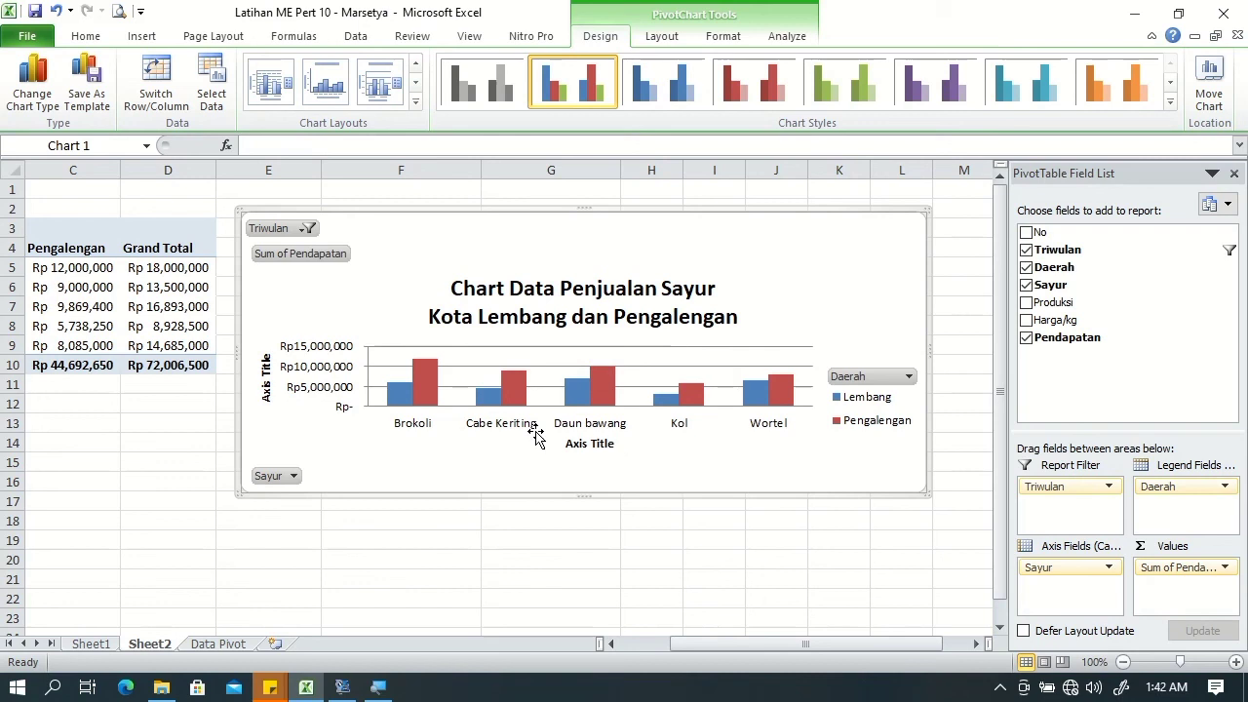
pyautogui.moveTo(574, 401)
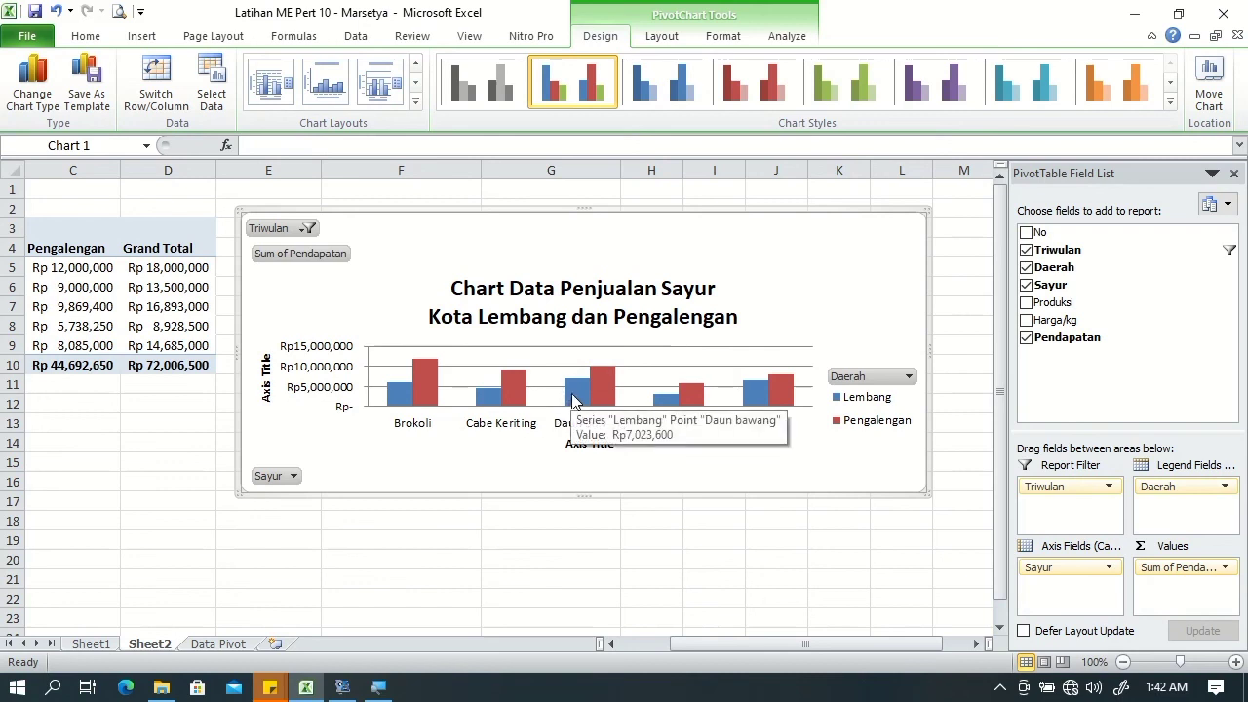